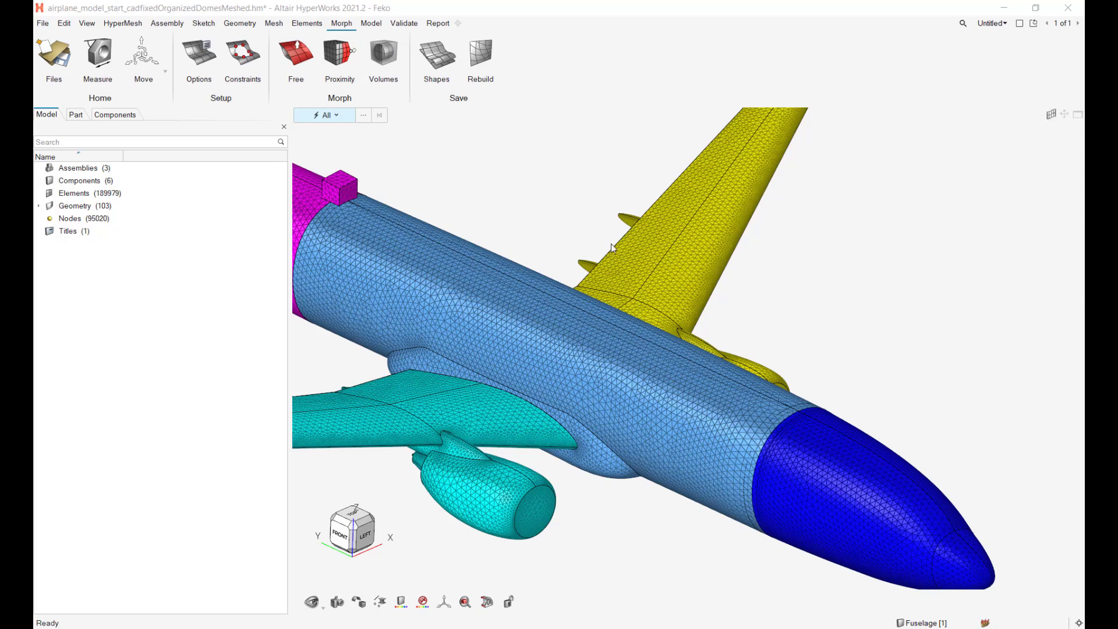
- Draw a filled sphere with a radius of about 594 on the fuselage's upper centreline, just behind the nose
scroll(672, 288, "down", 3)
middle_click_drag(710, 309, 684, 309)
right_click_drag(684, 308, 634, 344)
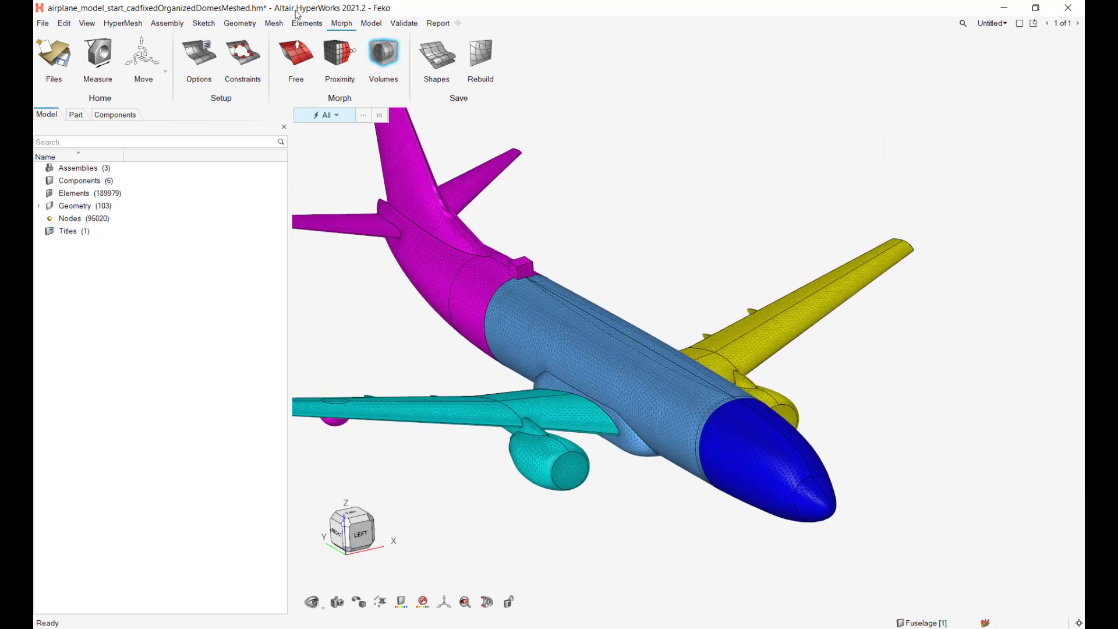
left_click(205, 25)
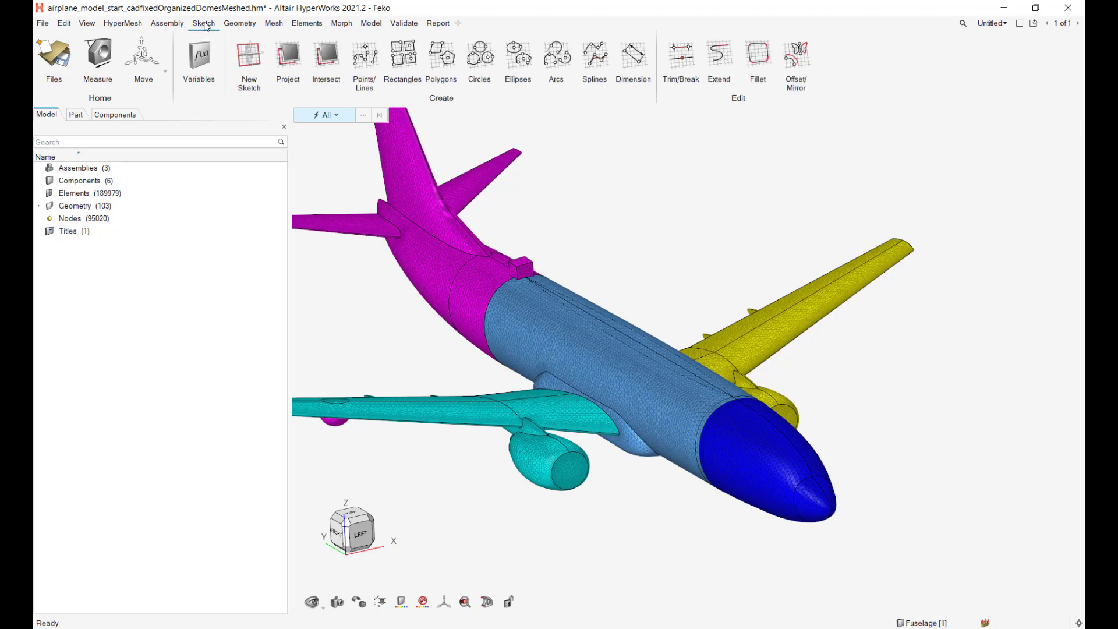
left_click(237, 23)
left_click(418, 56)
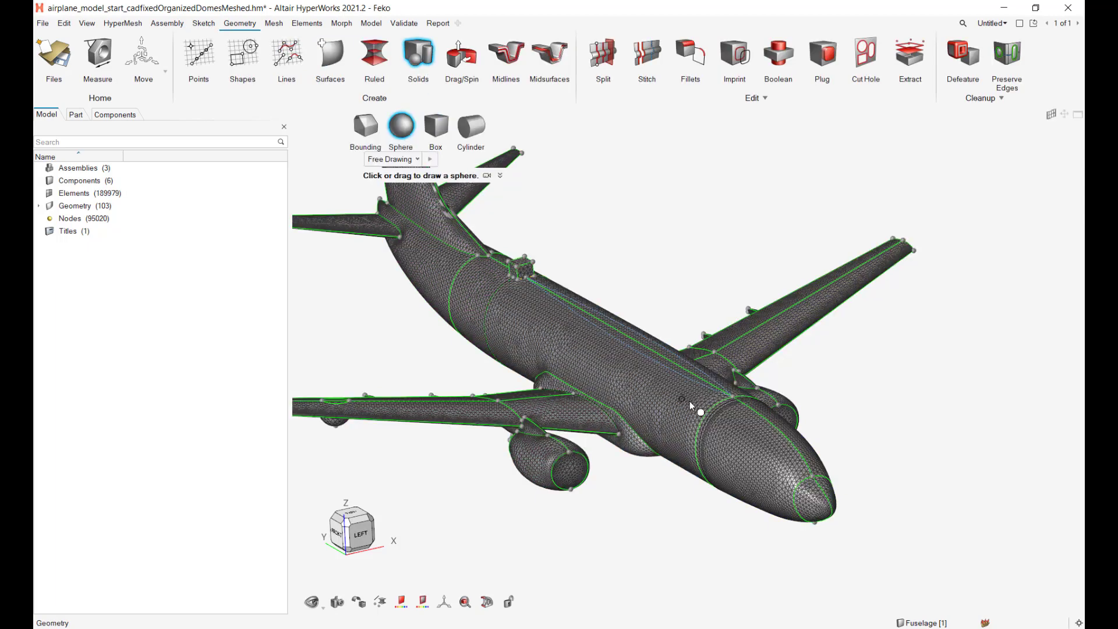
scroll(689, 400, "up", 5)
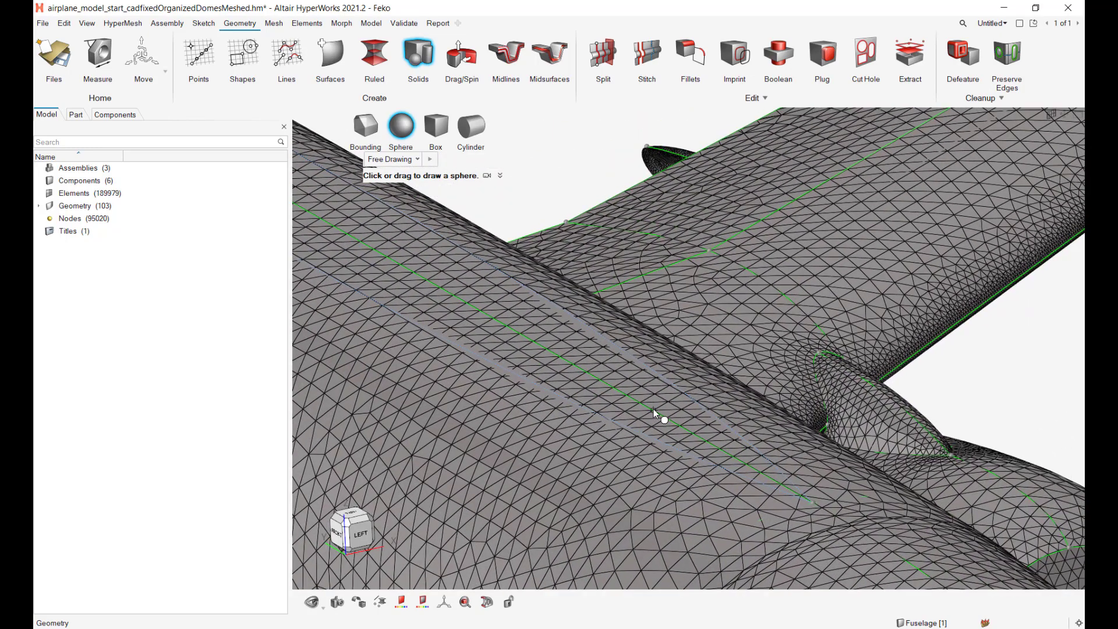
left_click_drag(653, 410, 692, 432)
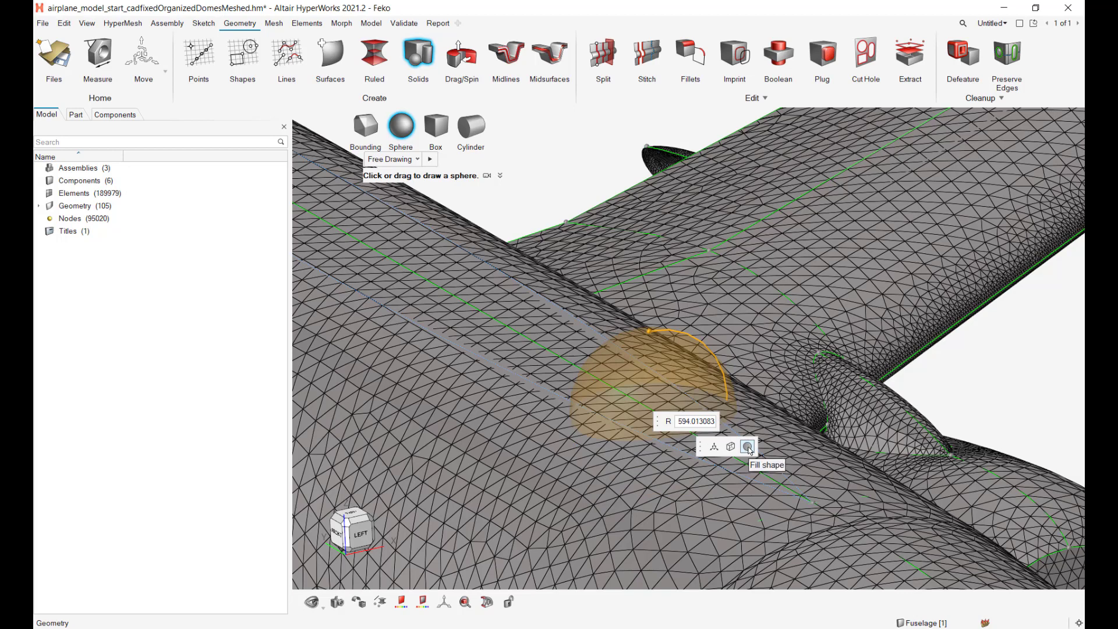
left_click(748, 447)
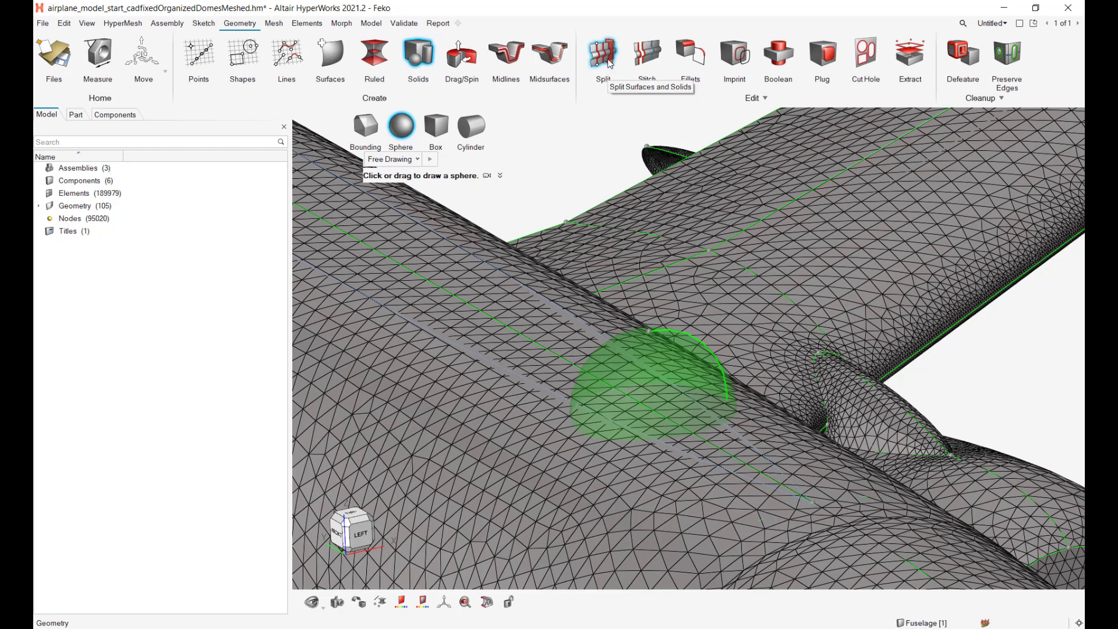
- Delete the sphere's solid entity from the fuselage, keeping its surface
key("Escape")
right_click_drag(597, 146, 584, 162)
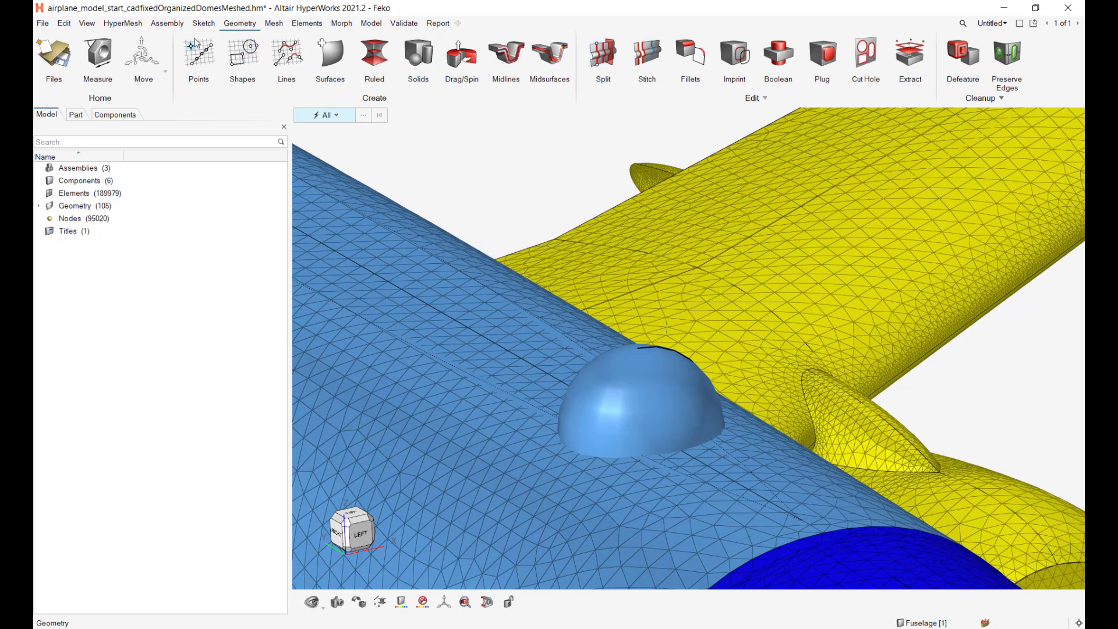
left_click(643, 399)
key("Delete")
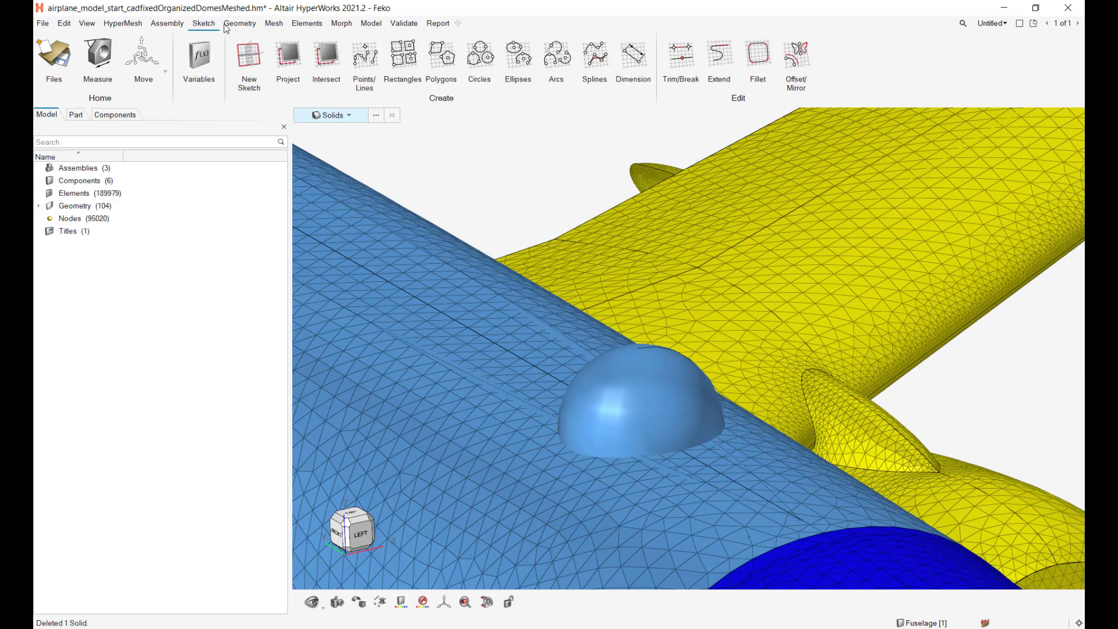
- Create a new component and name it Dome
left_click(351, 58)
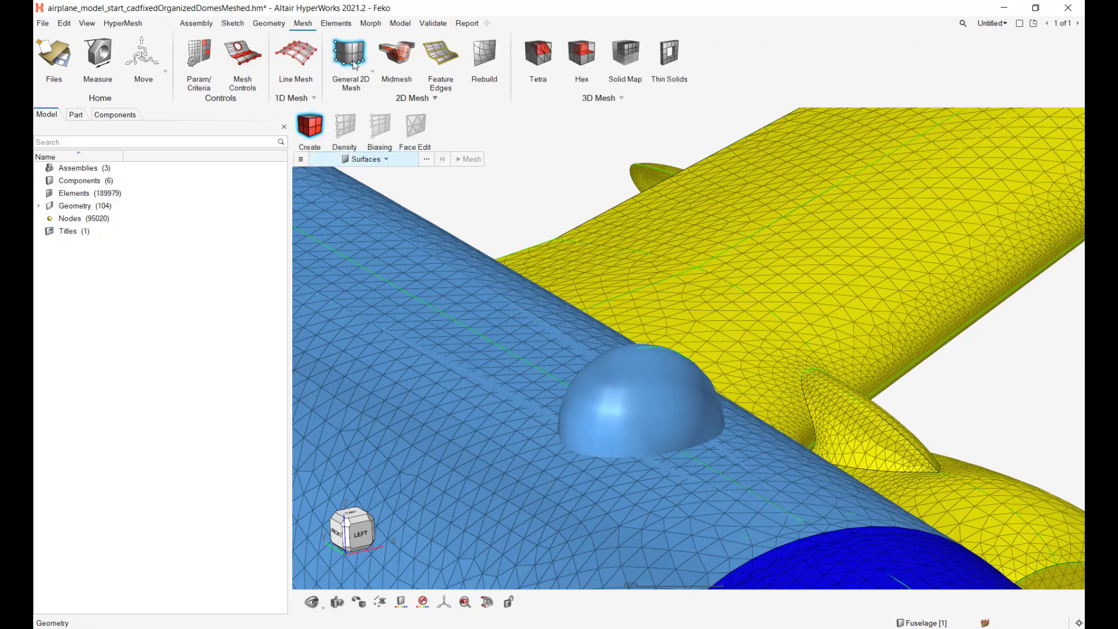
left_click(115, 115)
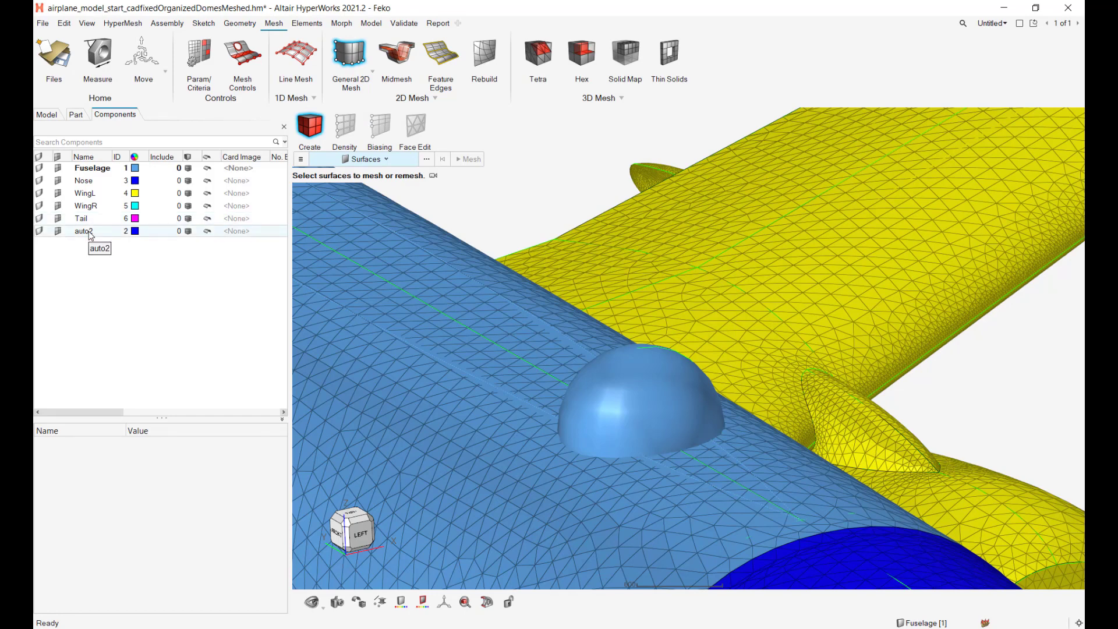
right_click(81, 271)
left_click(115, 275)
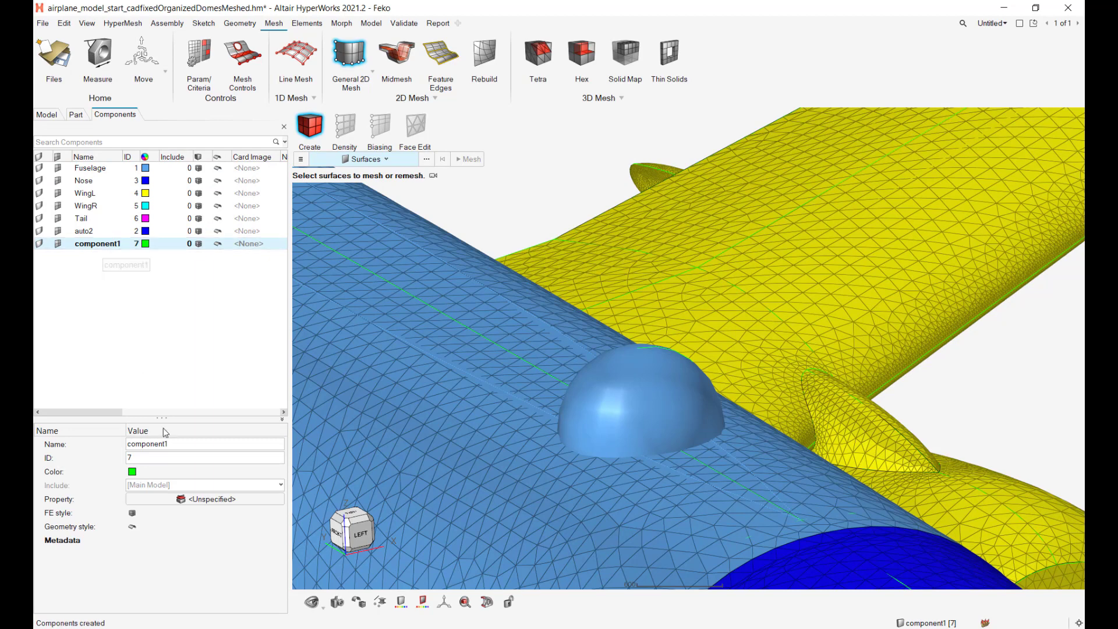
left_click(195, 446)
type("Don")
key("Return")
left_click(182, 273)
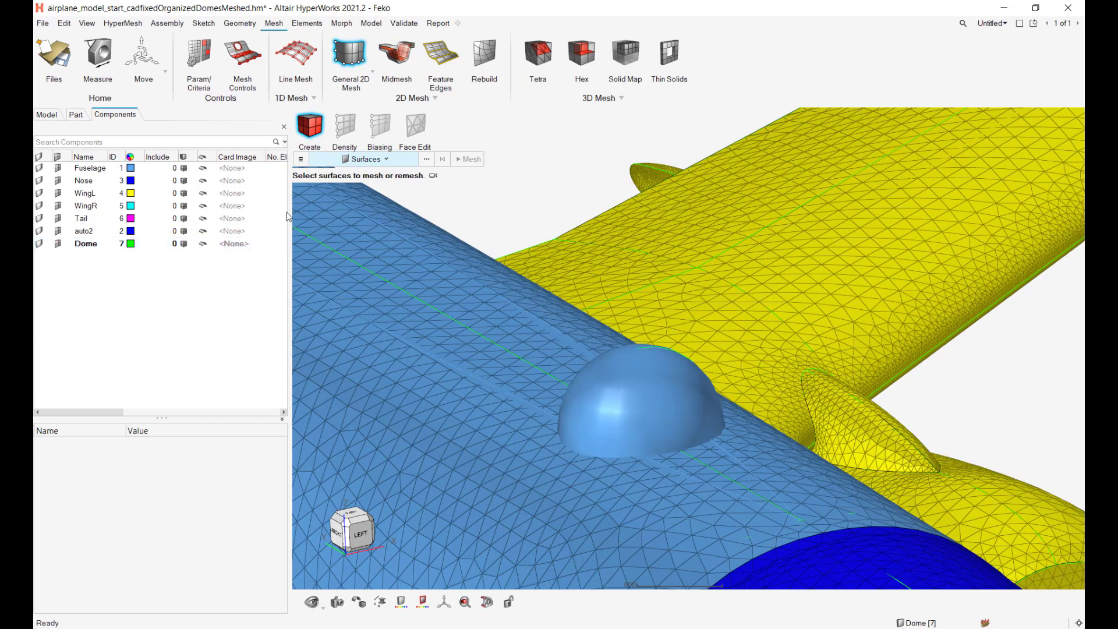
- Try meshing the dome surface with an average element size of 200
left_click(630, 382)
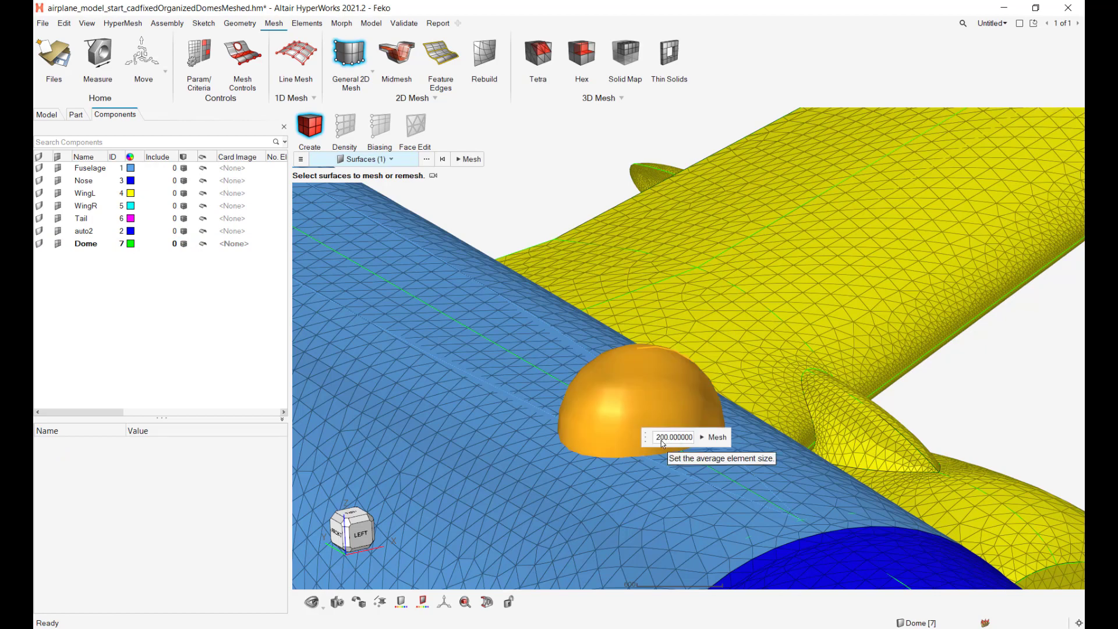
left_click(716, 437)
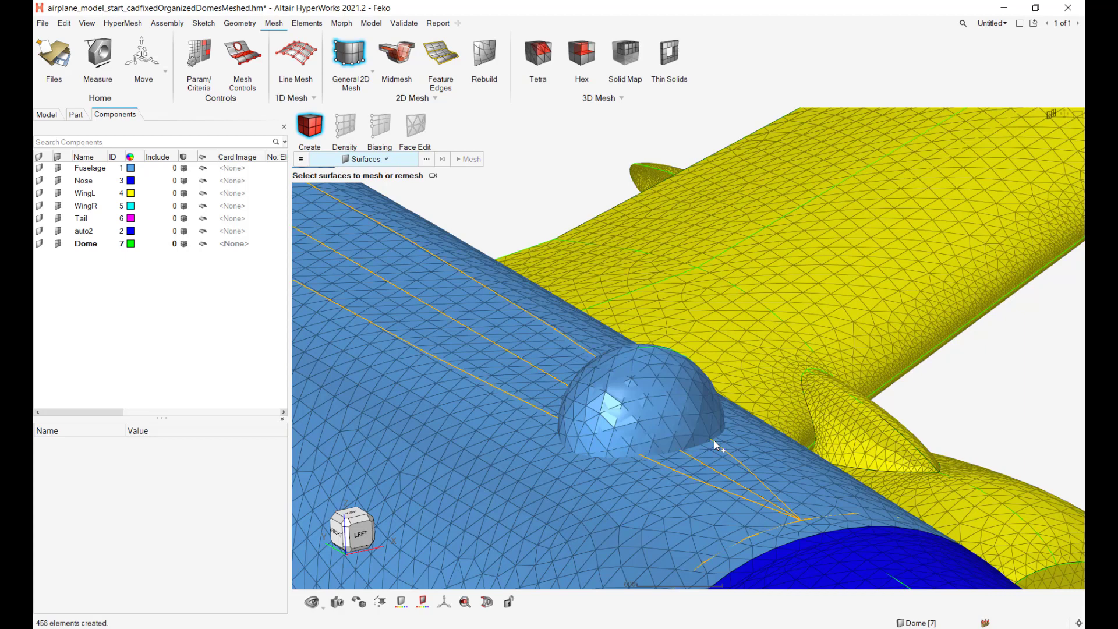
key("ctrl+z")
- Mesh the dome surface with tria elements of size 200, changing the element organization so they go into the Dome component
left_click(311, 162)
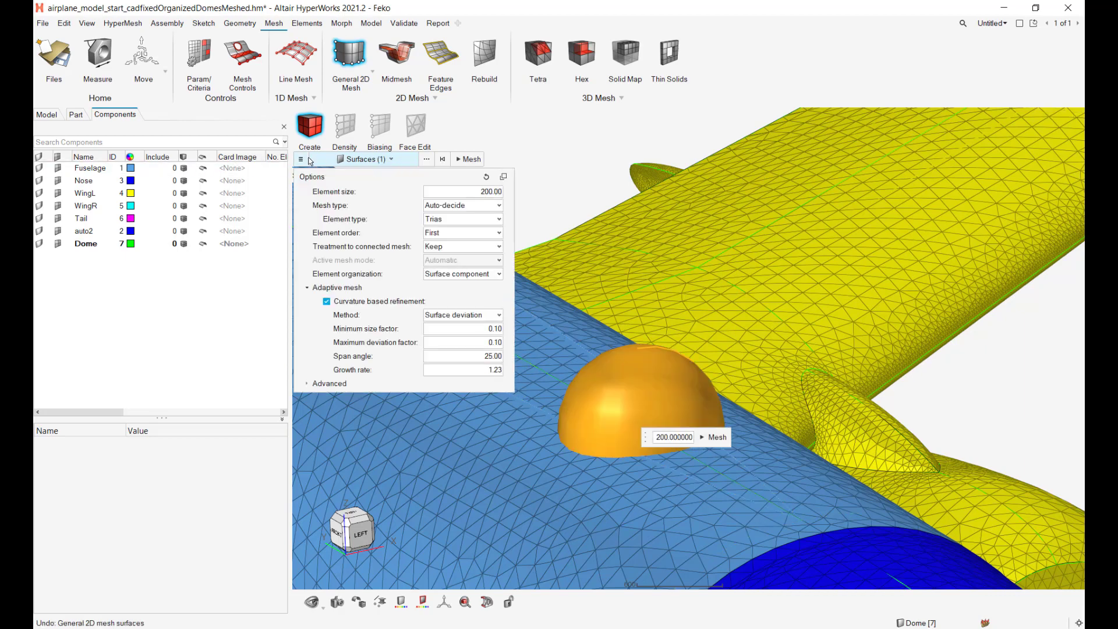
left_click(468, 275)
left_click(460, 285)
left_click(706, 437)
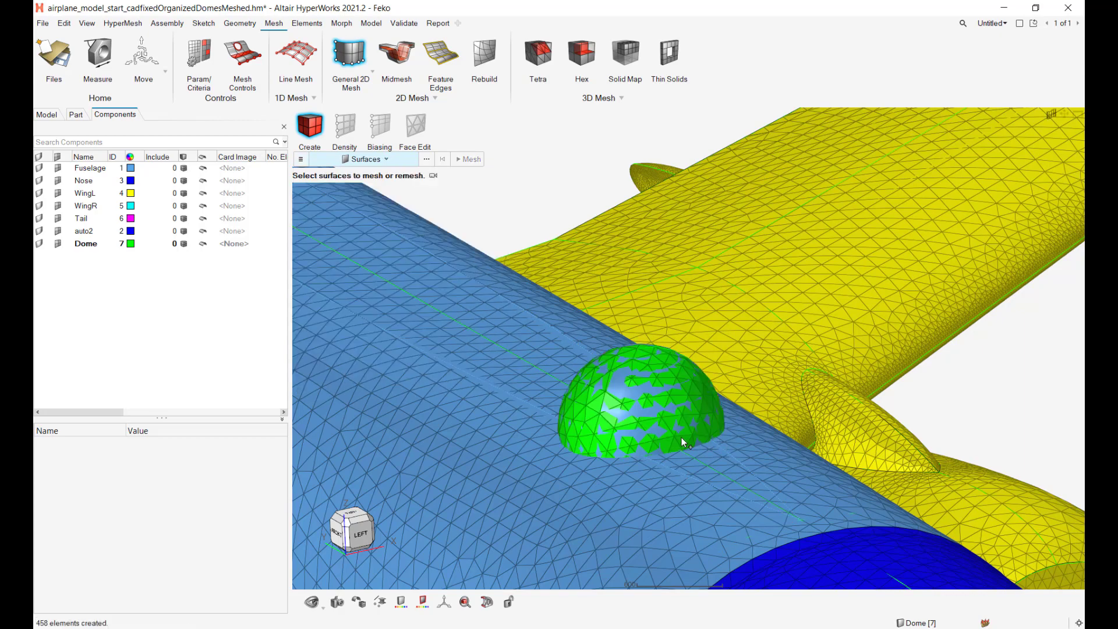
key("Escape")
- Examine the meshed dome and the fuselage mesh around it from several angles
middle_click_drag(673, 403, 717, 416)
scroll(840, 342, "down", 4)
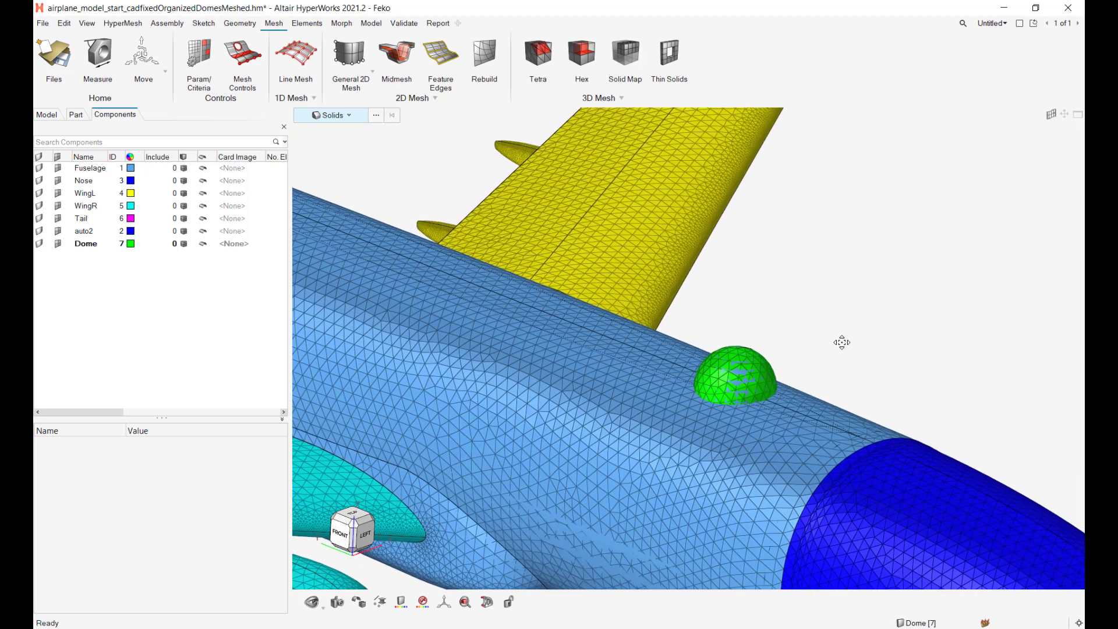
right_click_drag(842, 342, 851, 361)
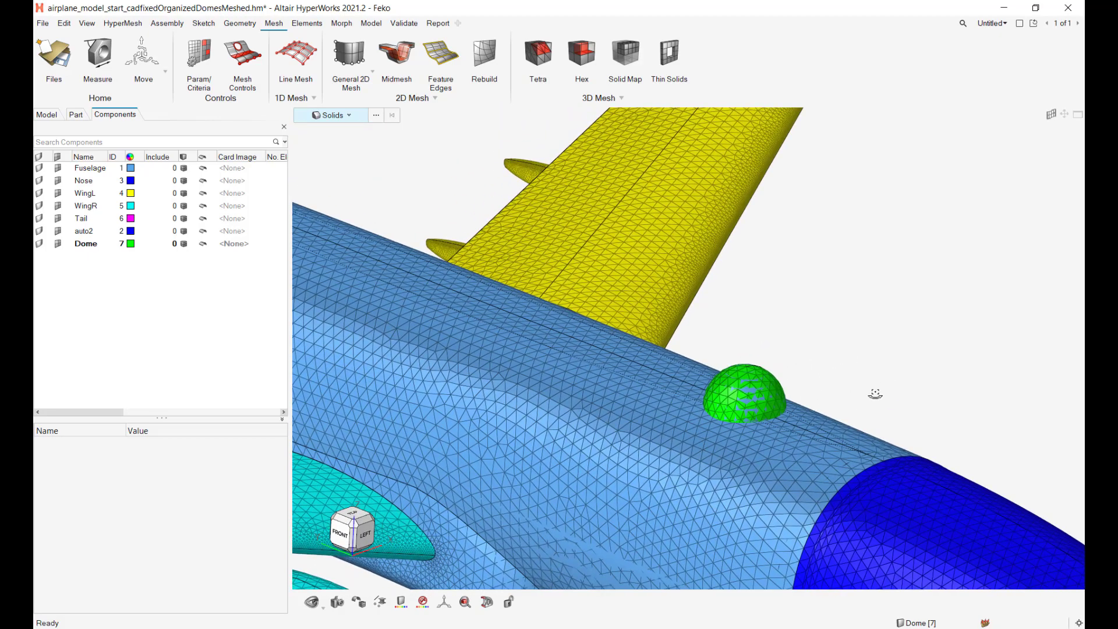
middle_click_drag(873, 392, 723, 427)
scroll(772, 408, "up", 5)
scroll(772, 408, "down", 4)
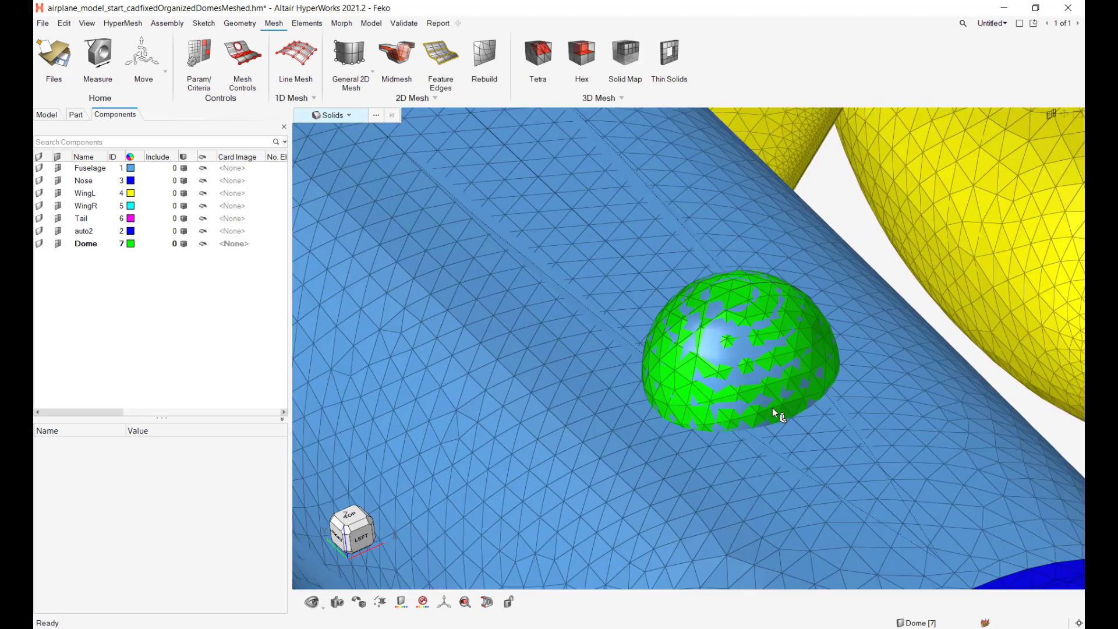
scroll(772, 407, "down", 2)
scroll(709, 327, "up", 3)
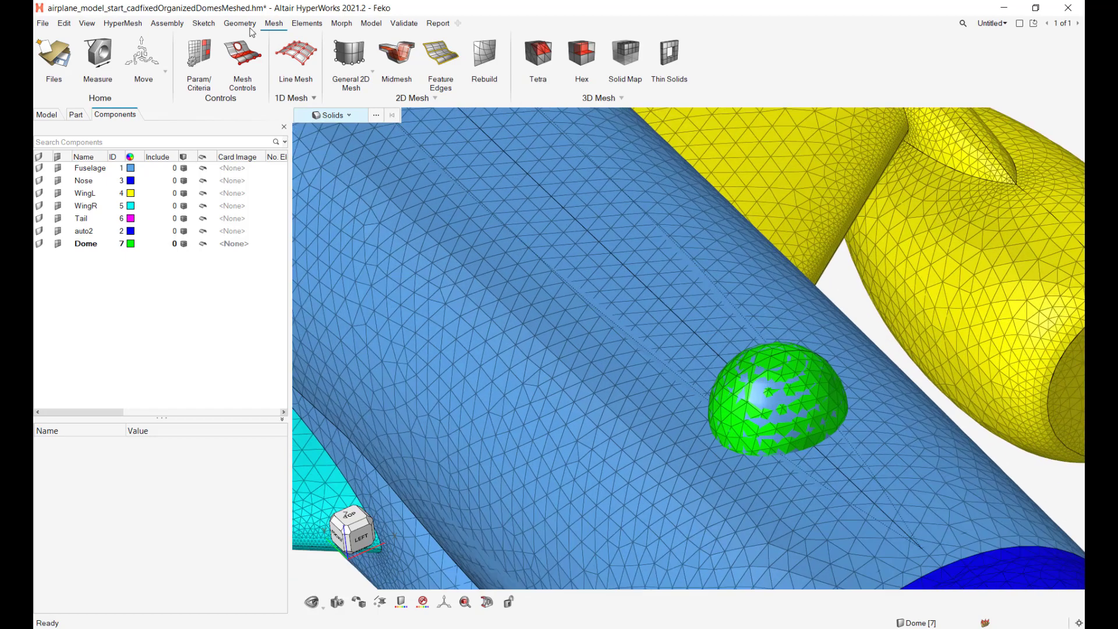
- Search the available tools for "bool" and open the Mesh Boolean operation for elements
left_click(303, 24)
left_click(274, 24)
left_click(436, 97)
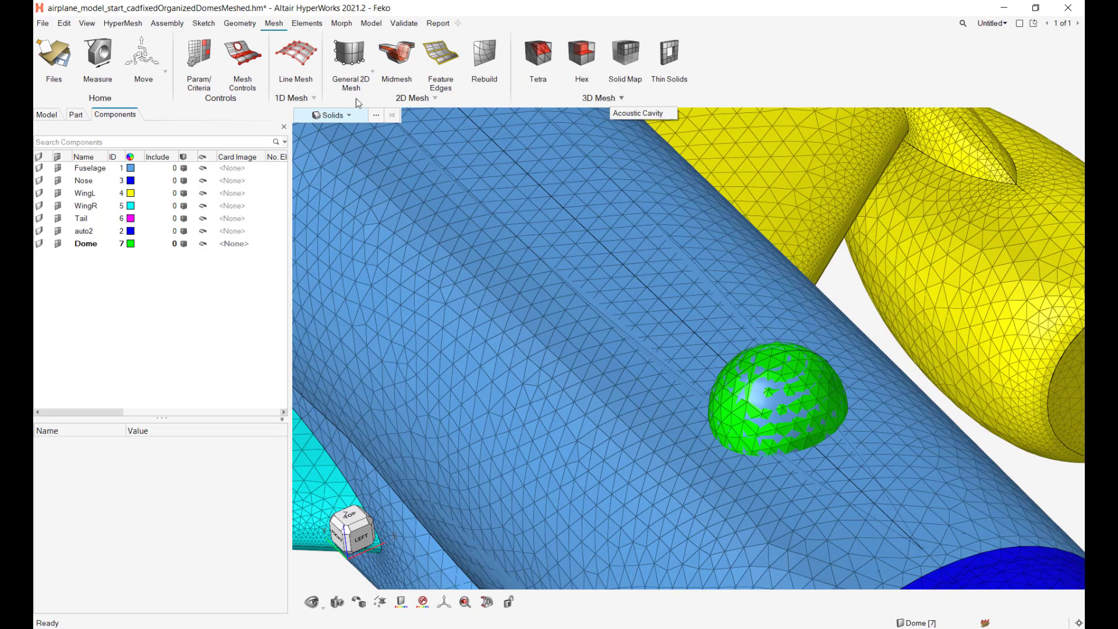
mouse_move(435, 102)
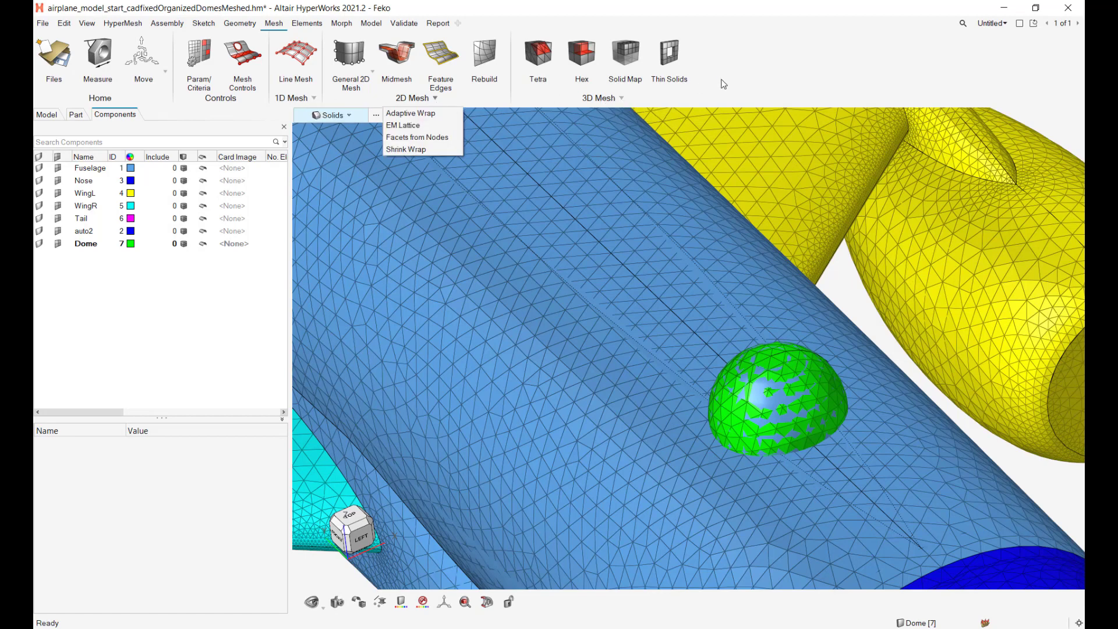
key("ctrl+f")
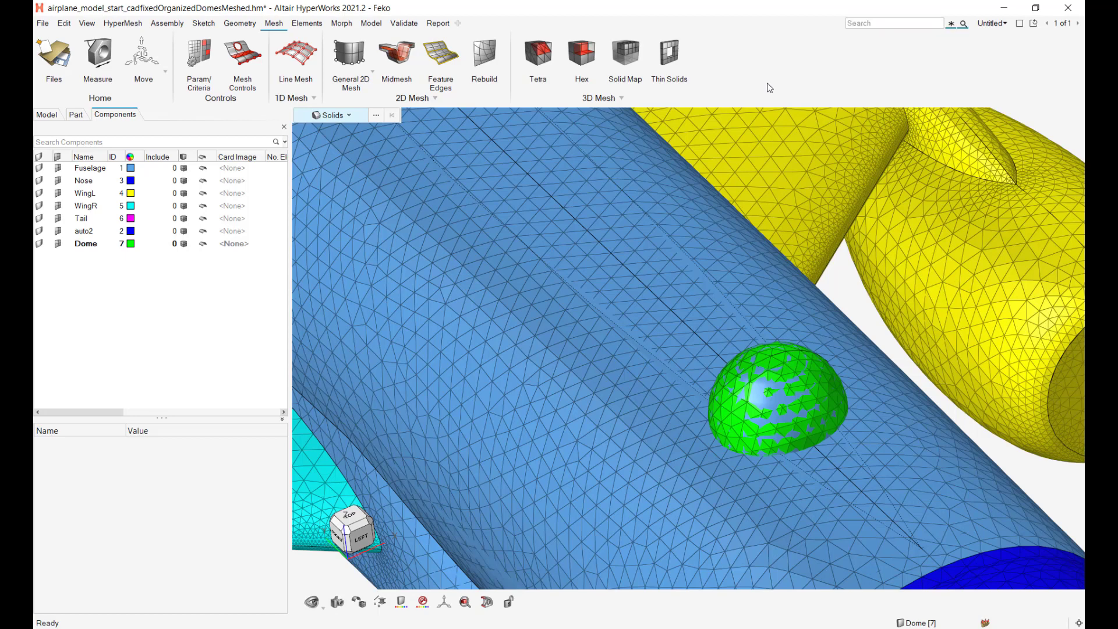
type("bool")
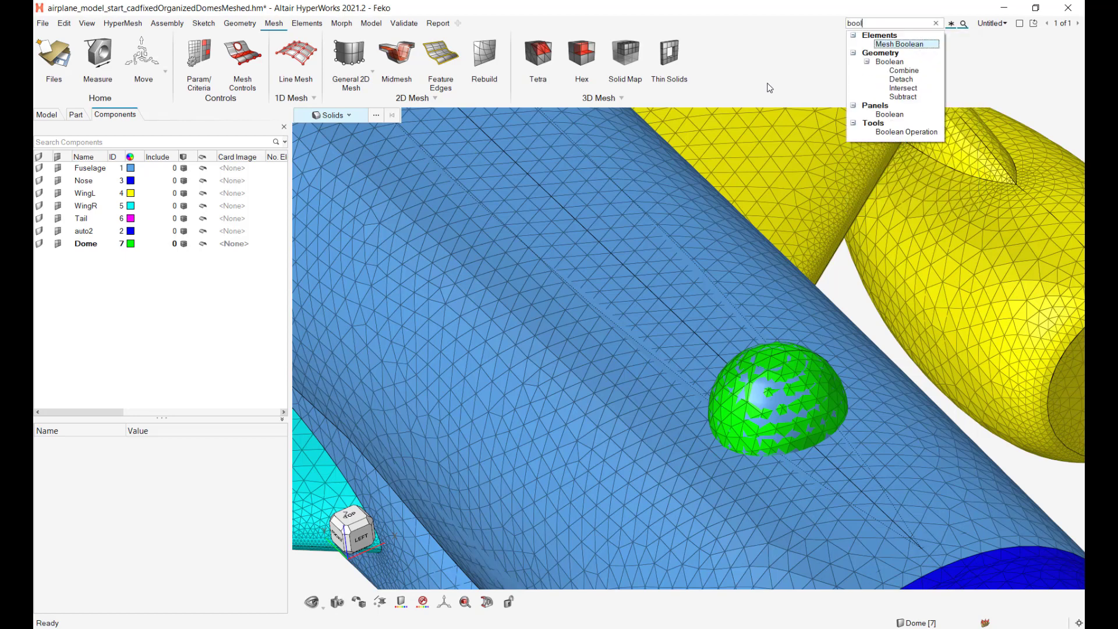
left_click(304, 22)
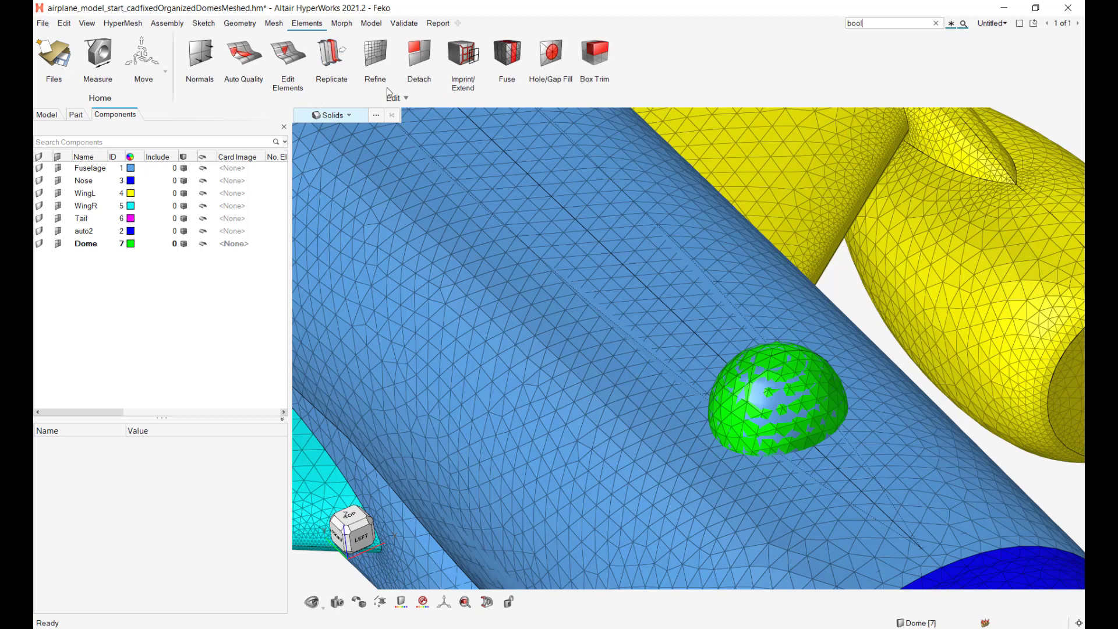
left_click(404, 100)
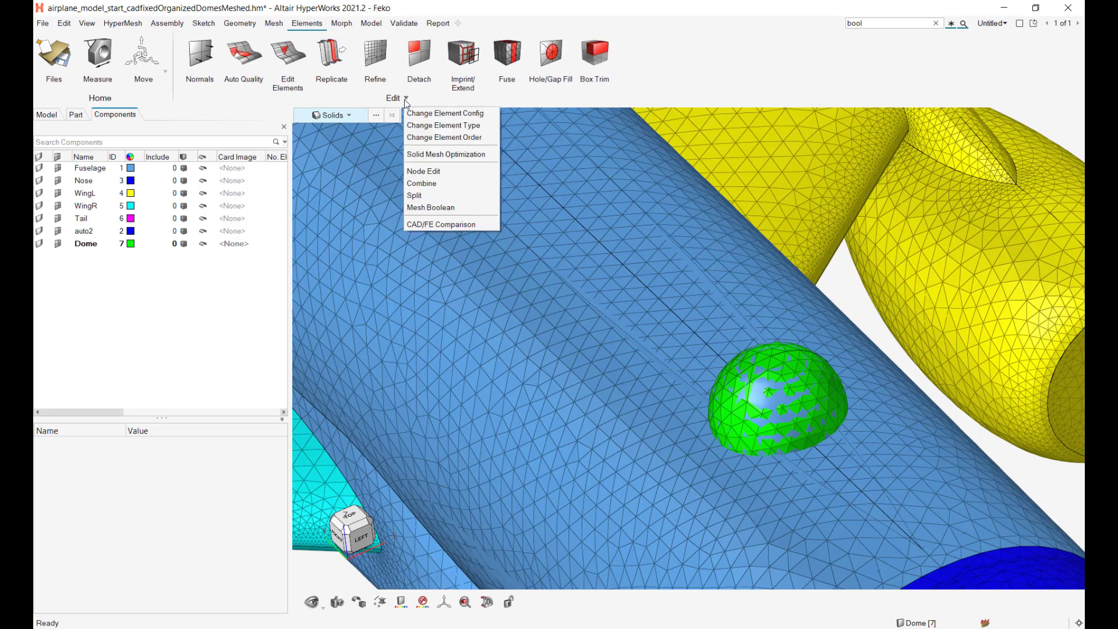
left_click(432, 207)
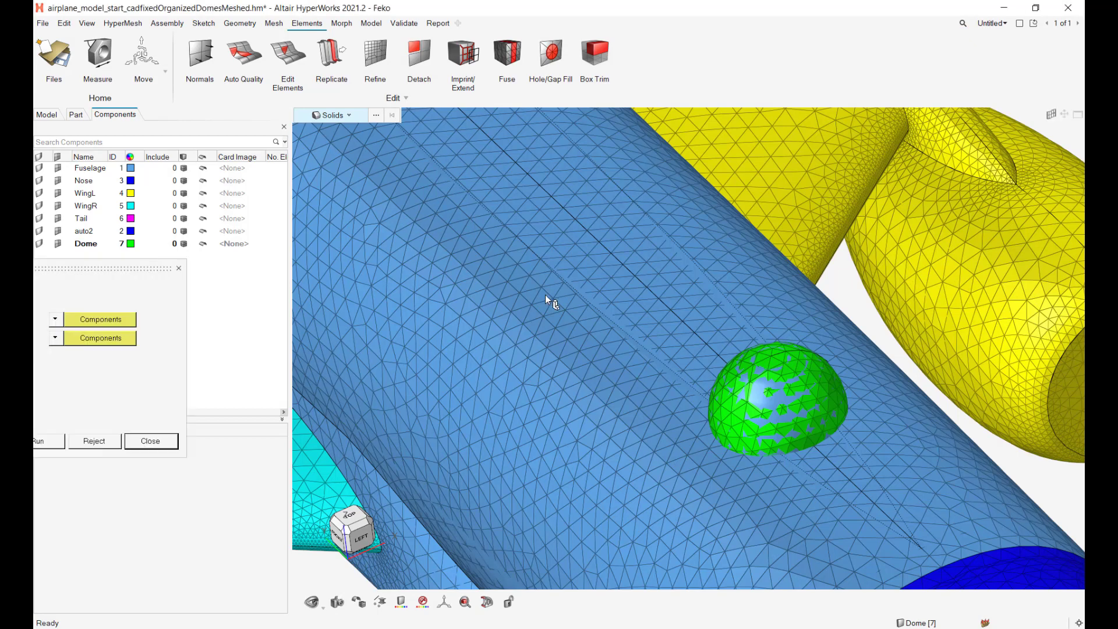
left_click_drag(99, 263, 268, 233)
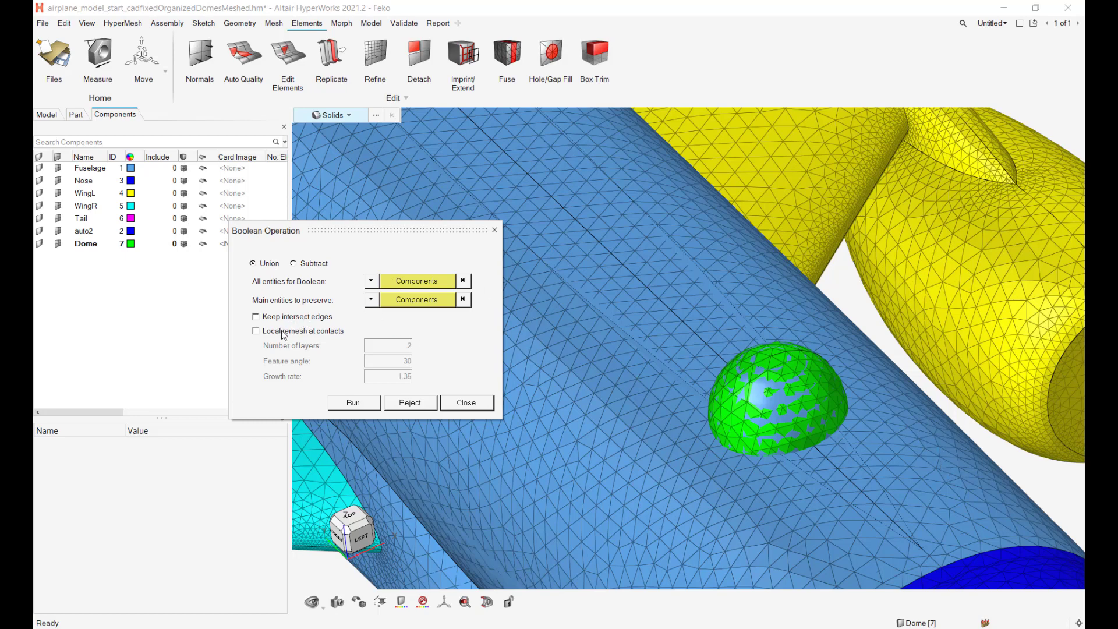
- Run a mesh Boolean union, picking the Dome component for the Boolean and the Fuselage component as the main entity to preserve
left_click(417, 281)
left_click(752, 369)
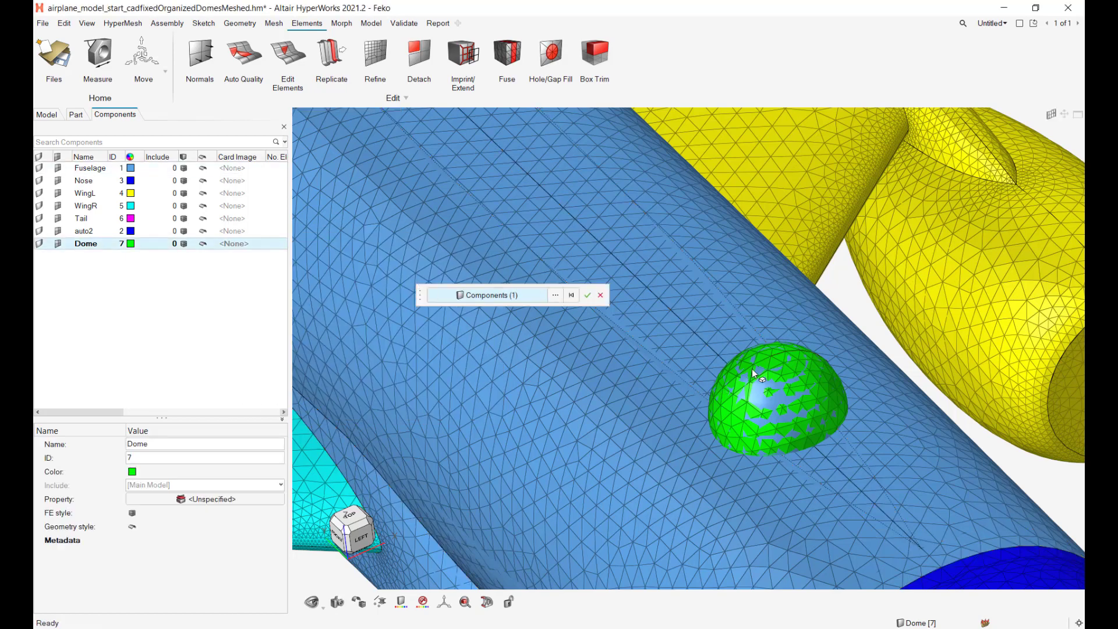
left_click(586, 296)
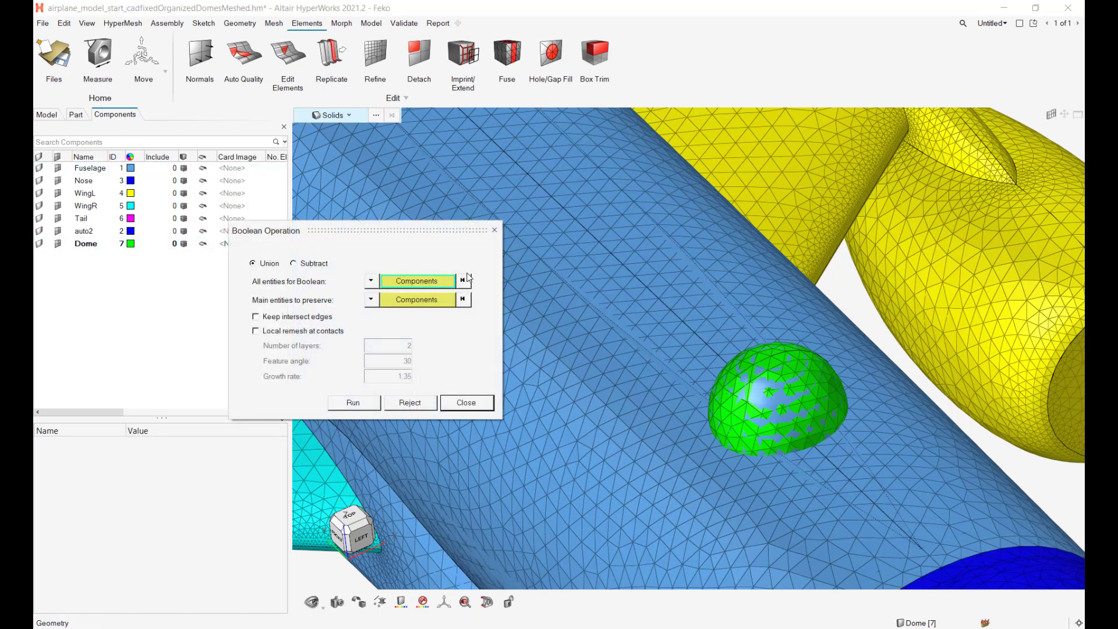
left_click(406, 298)
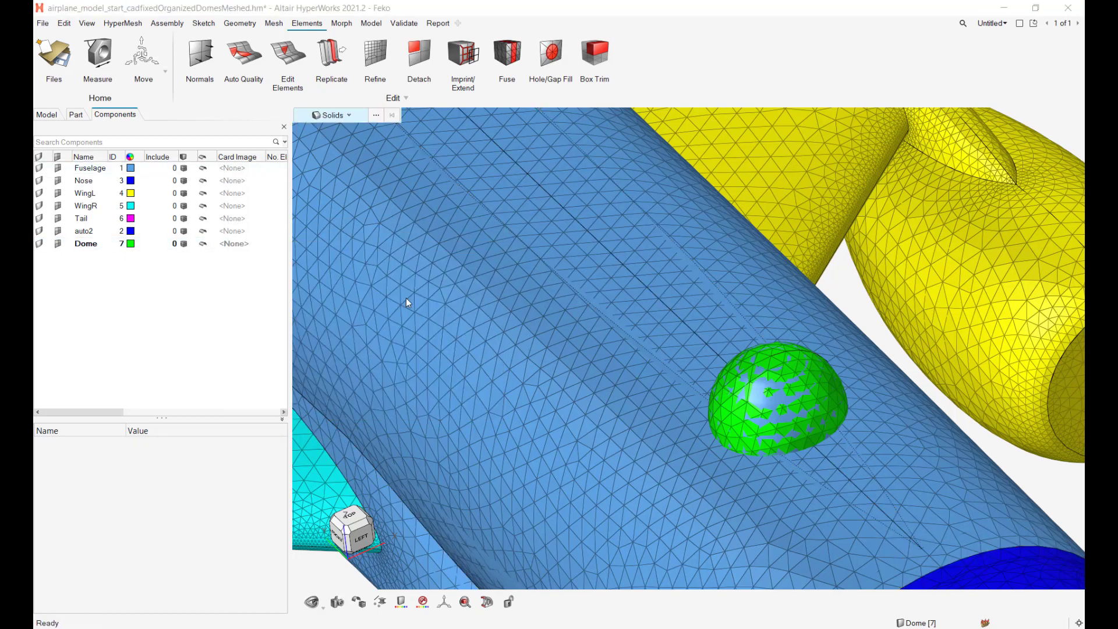
left_click(906, 469)
left_click(578, 309)
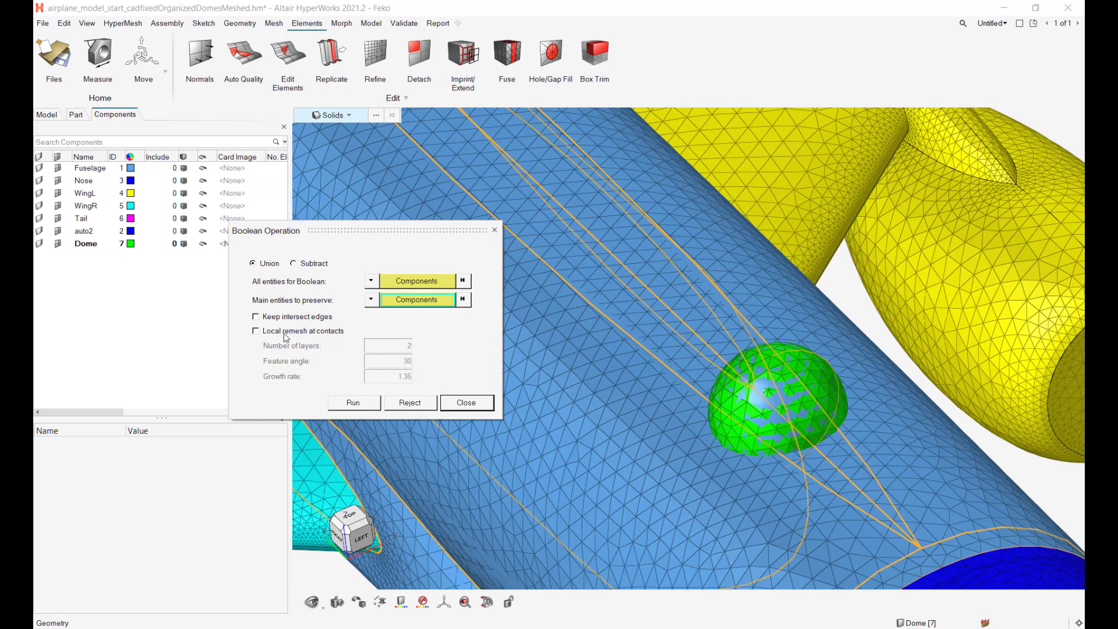
left_click(354, 409)
- Inspect the mesh where the dome meets the fuselage
scroll(861, 443, "up", 3)
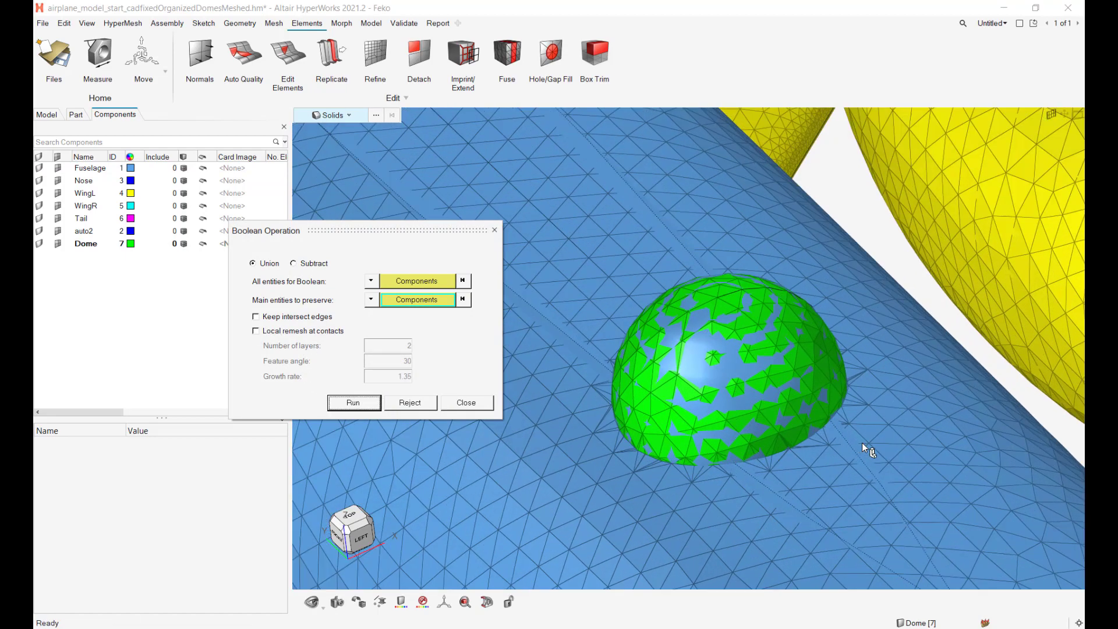
scroll(815, 447, "up", 3)
middle_click_drag(806, 446, 764, 456)
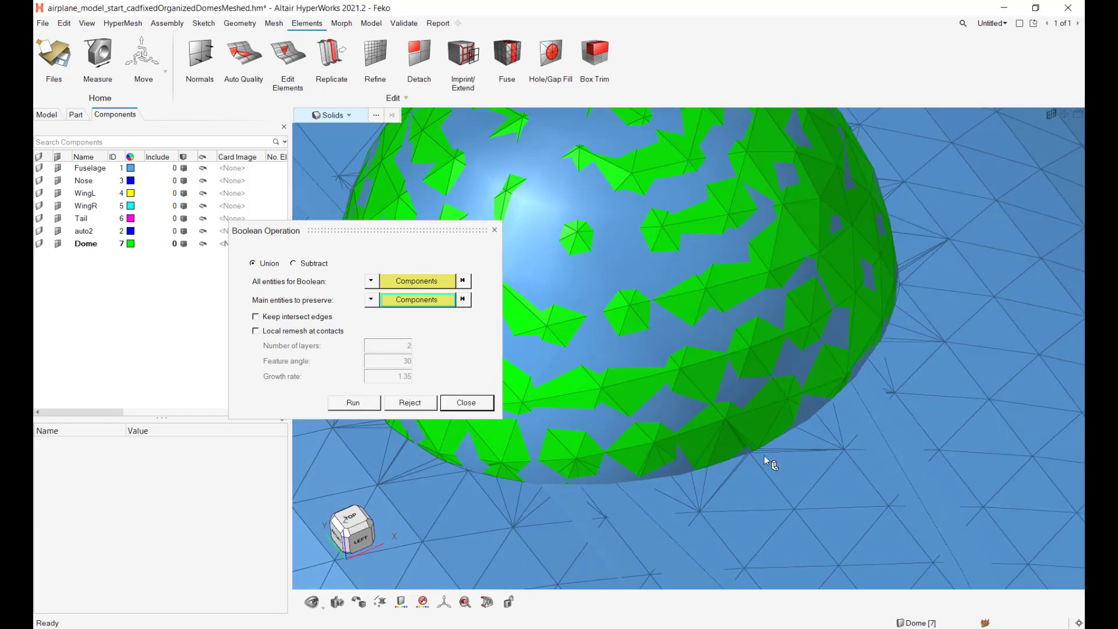
scroll(720, 491, "down", 2)
scroll(720, 492, "down", 4)
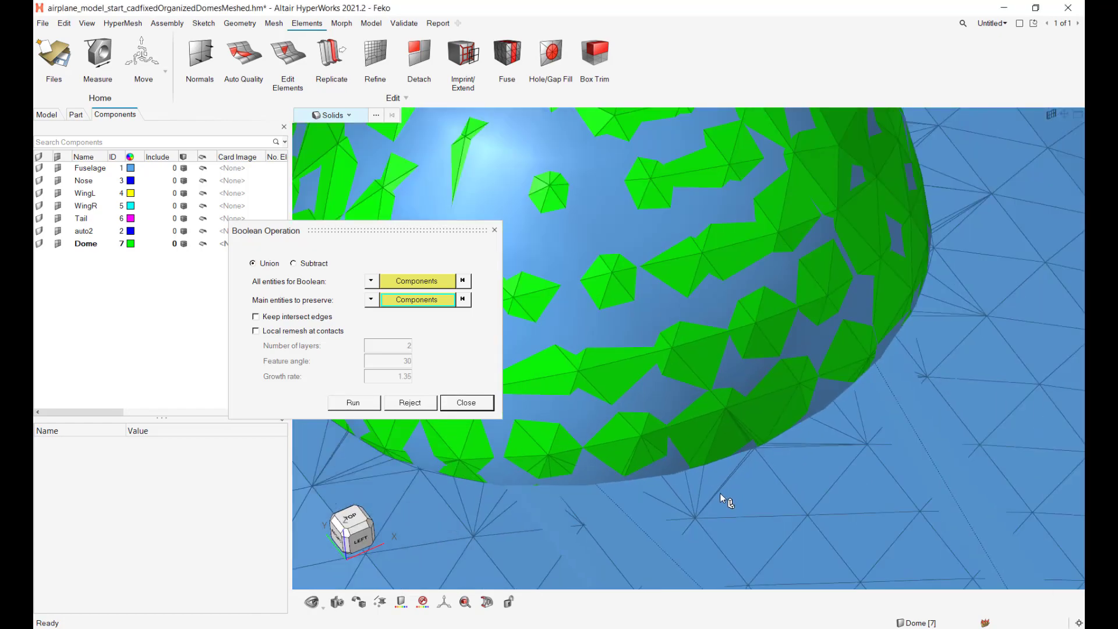
- Reject the Boolean result and rerun the union with local remesh at contacts enabled, then close the Boolean operation
left_click(393, 403)
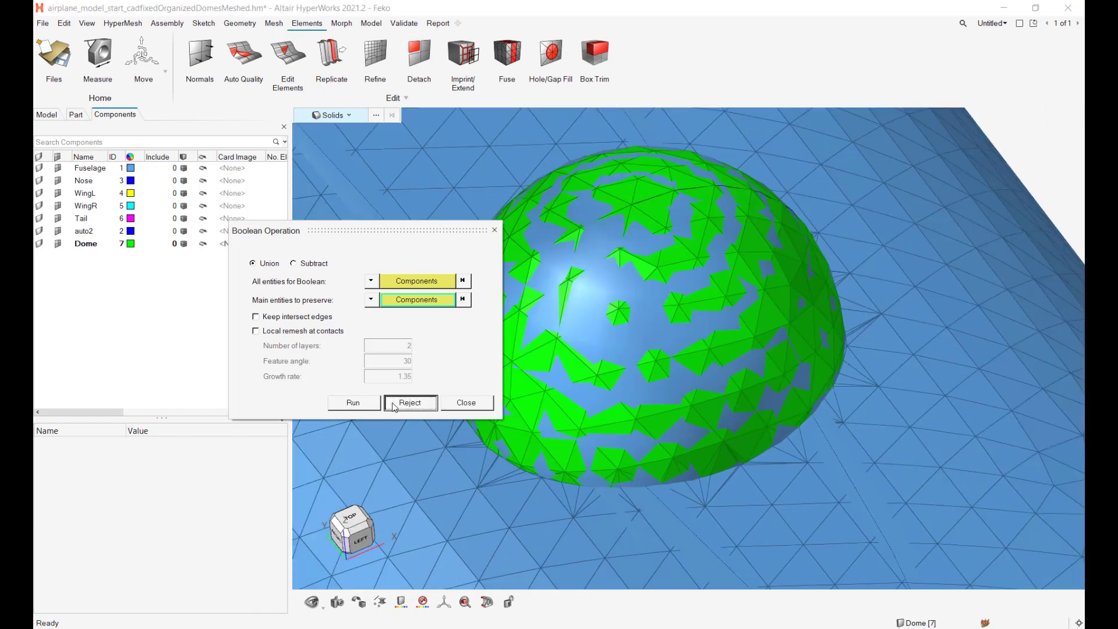
left_click(255, 331)
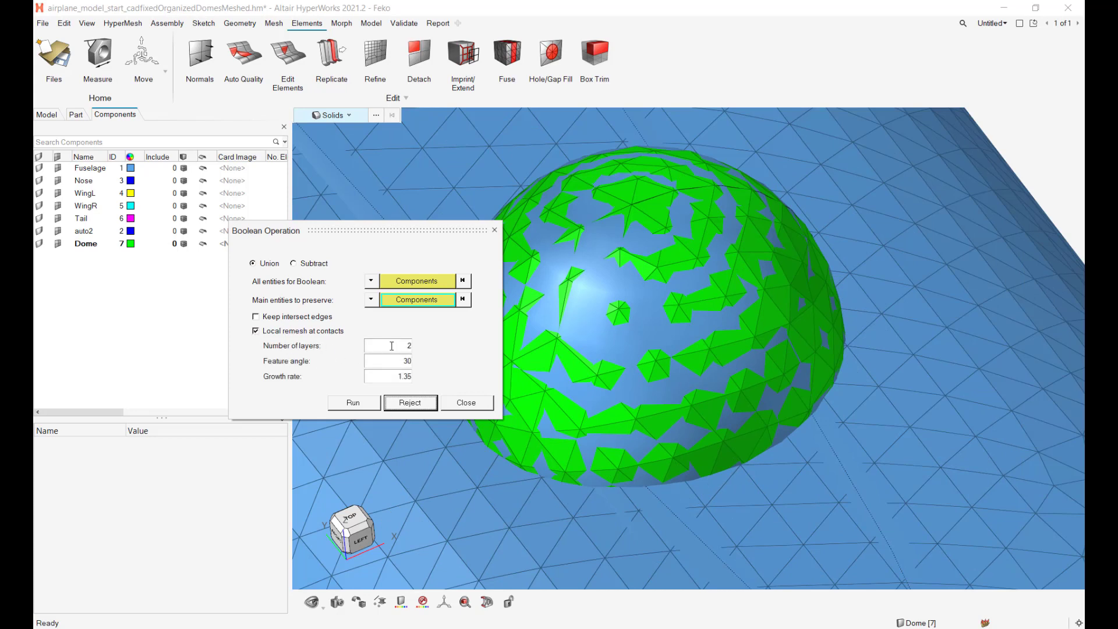
left_click(359, 407)
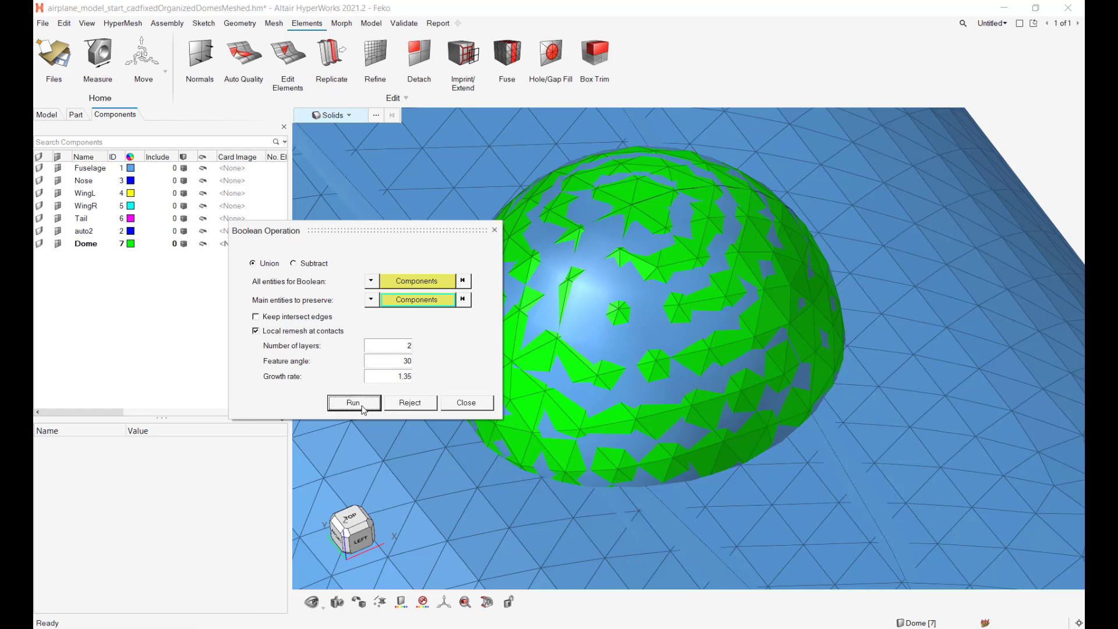
right_click_drag(540, 410, 900, 361, "ctrl")
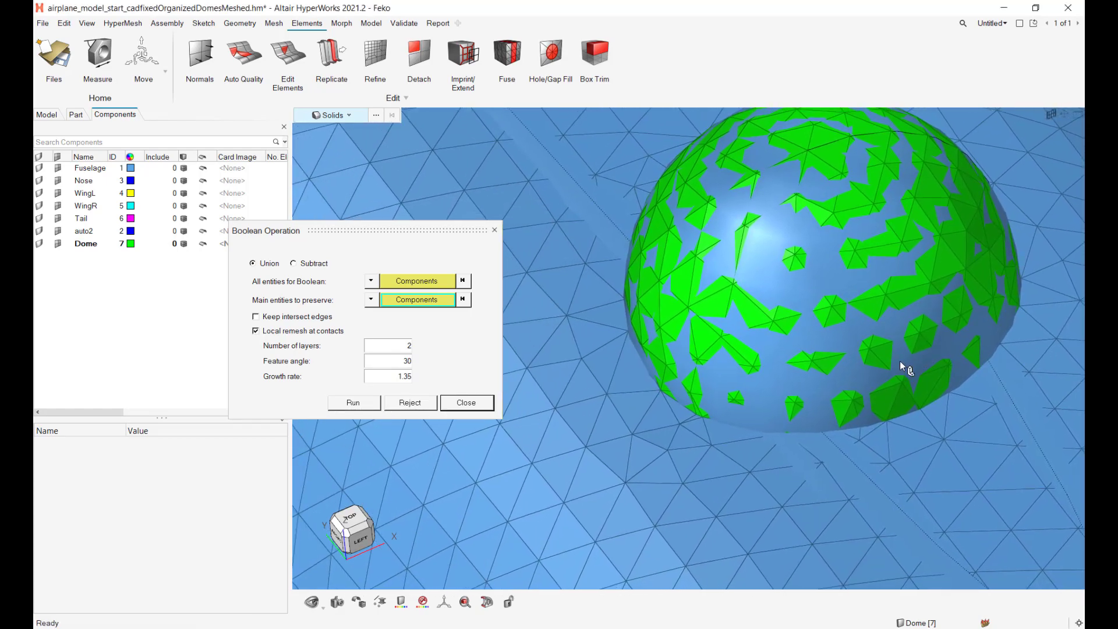
left_click_drag(852, 433, 833, 405, "ctrl")
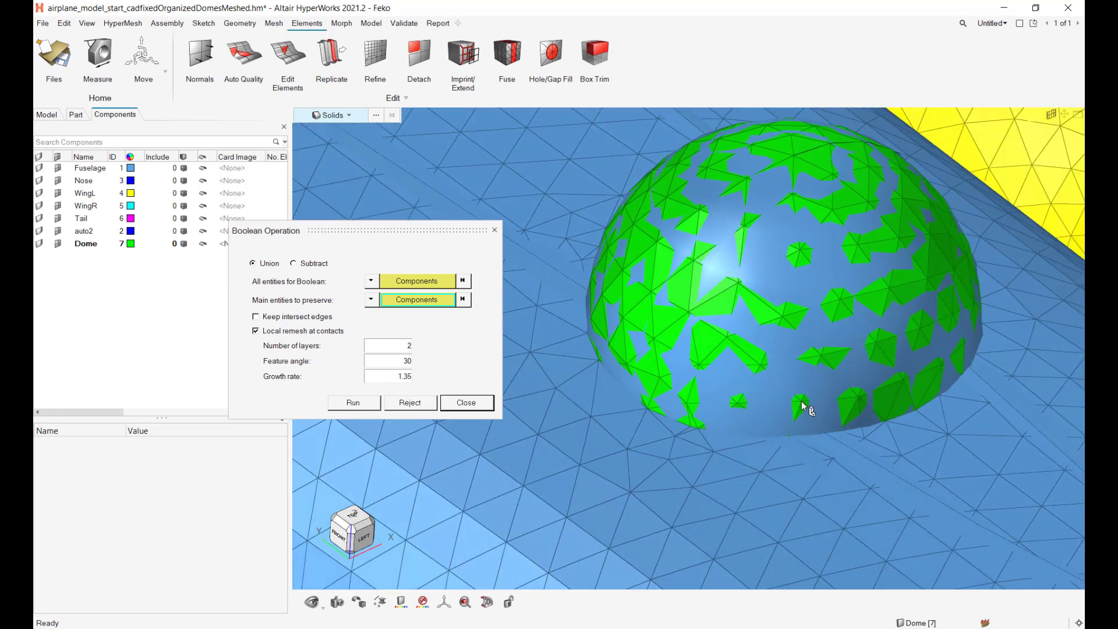
scroll(763, 407, "up", 3)
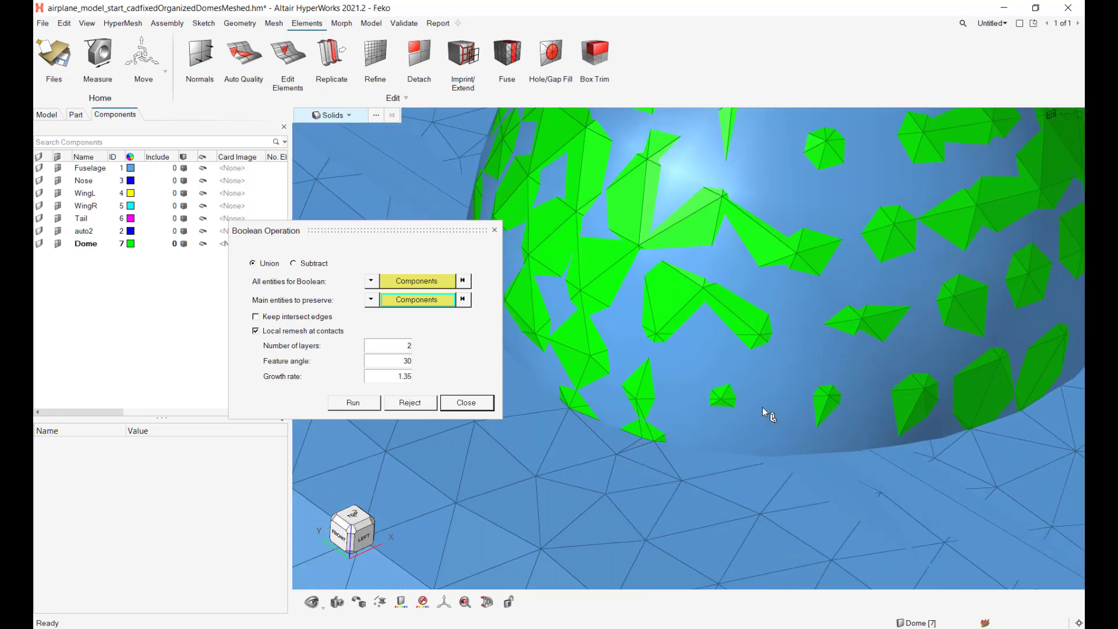
left_click(476, 402)
- Delete the dome's underlying geometry surface, keeping its mesh elements
right_click_drag(715, 380, 641, 430)
key("s")
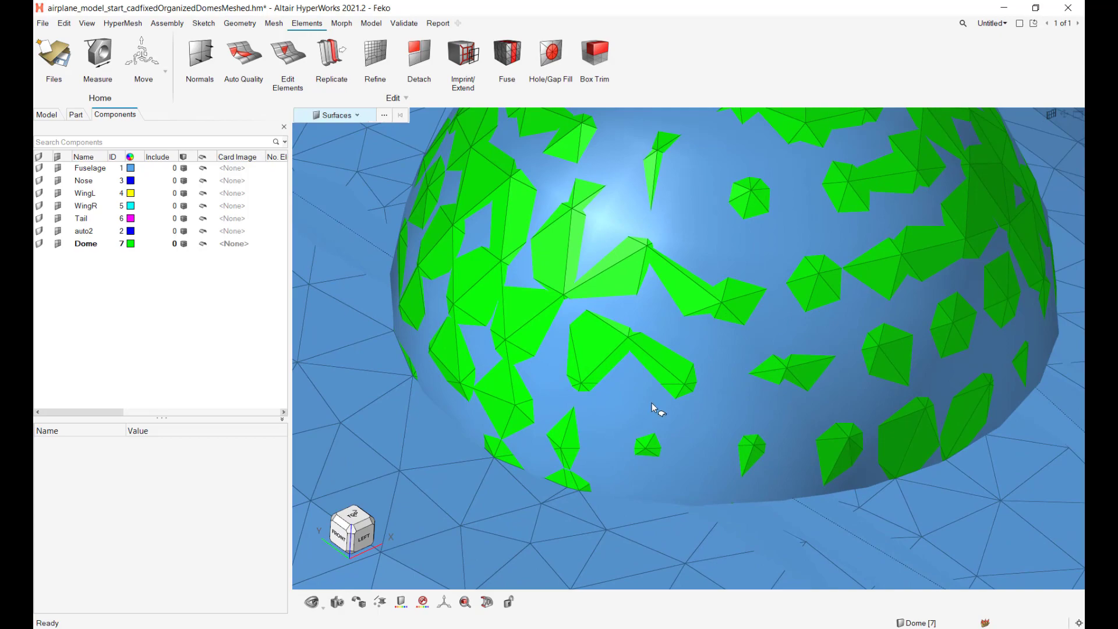
left_click(700, 408)
key("Delete")
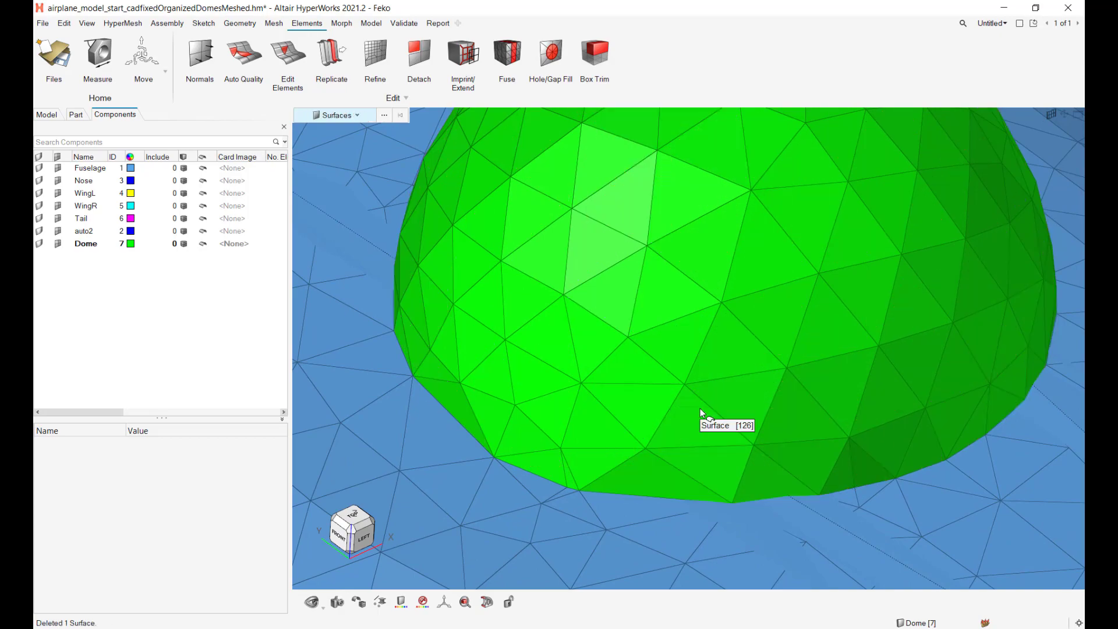
scroll(699, 413, "down", 2)
scroll(699, 419, "down", 2)
mouse_move(699, 415)
middle_mouse_down()
mouse_move(724, 414)
mouse_move(705, 425)
middle_mouse_up()
right_click_drag(760, 441, 682, 448)
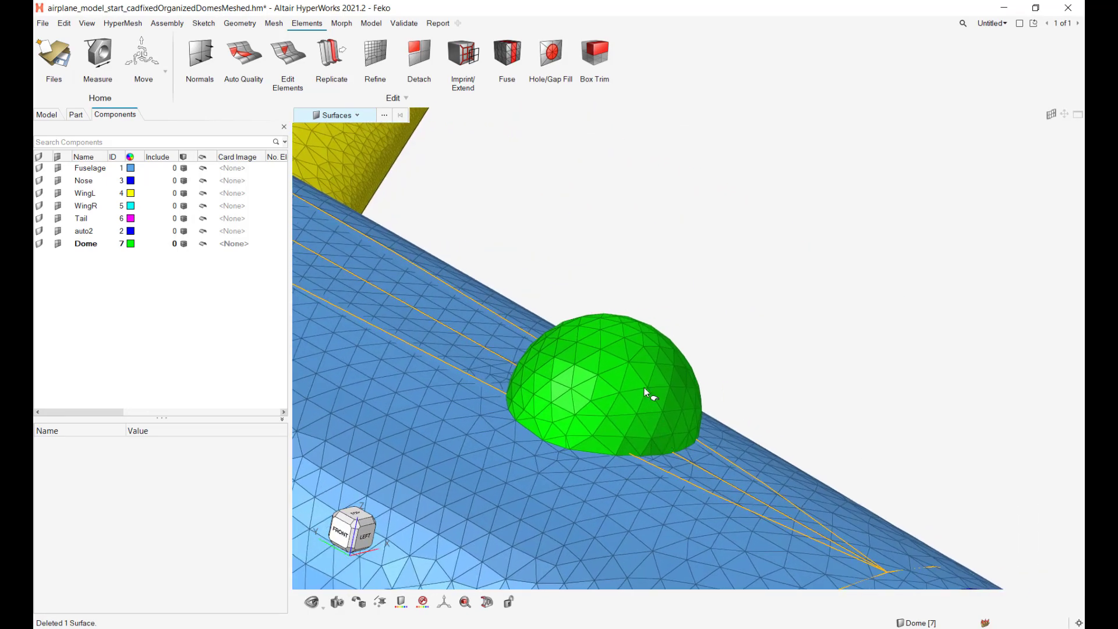
left_click(341, 25)
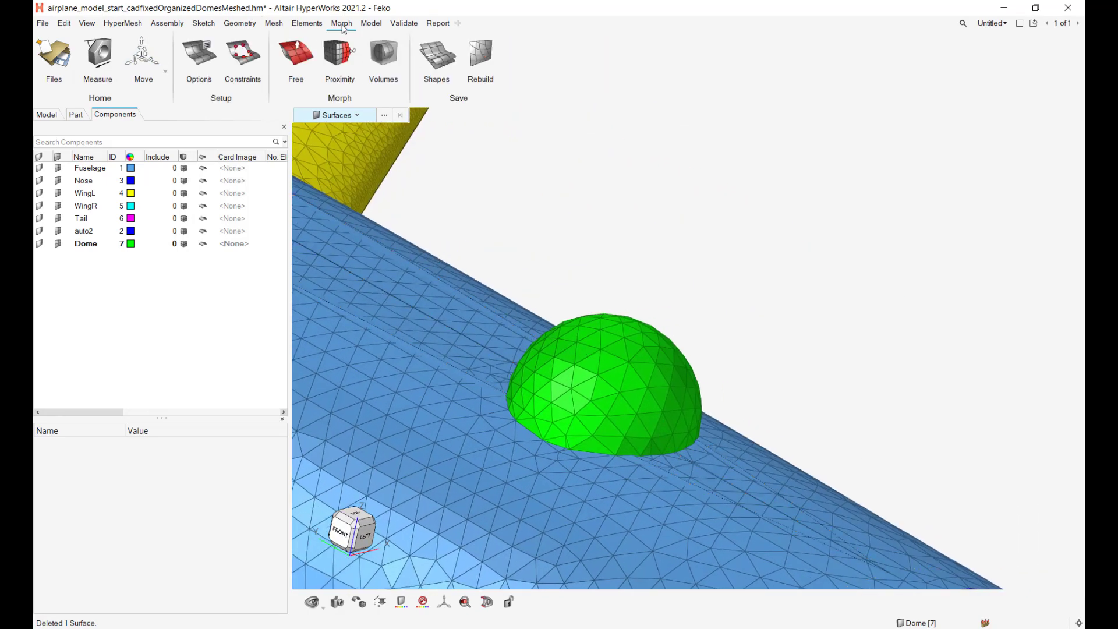
left_click(338, 54)
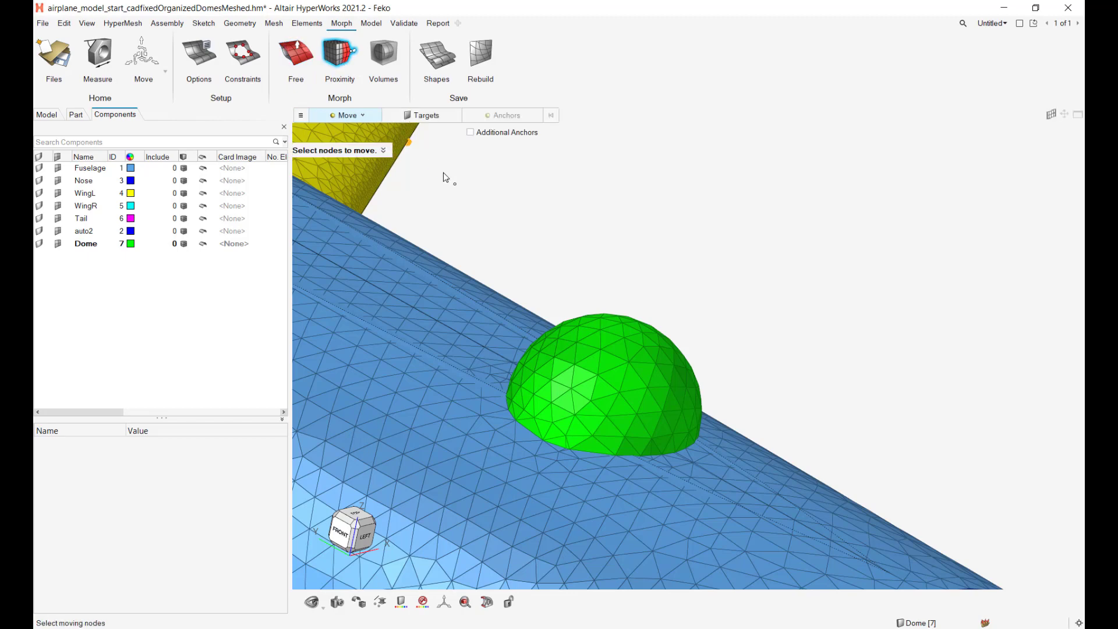
scroll(644, 313, "up", 5)
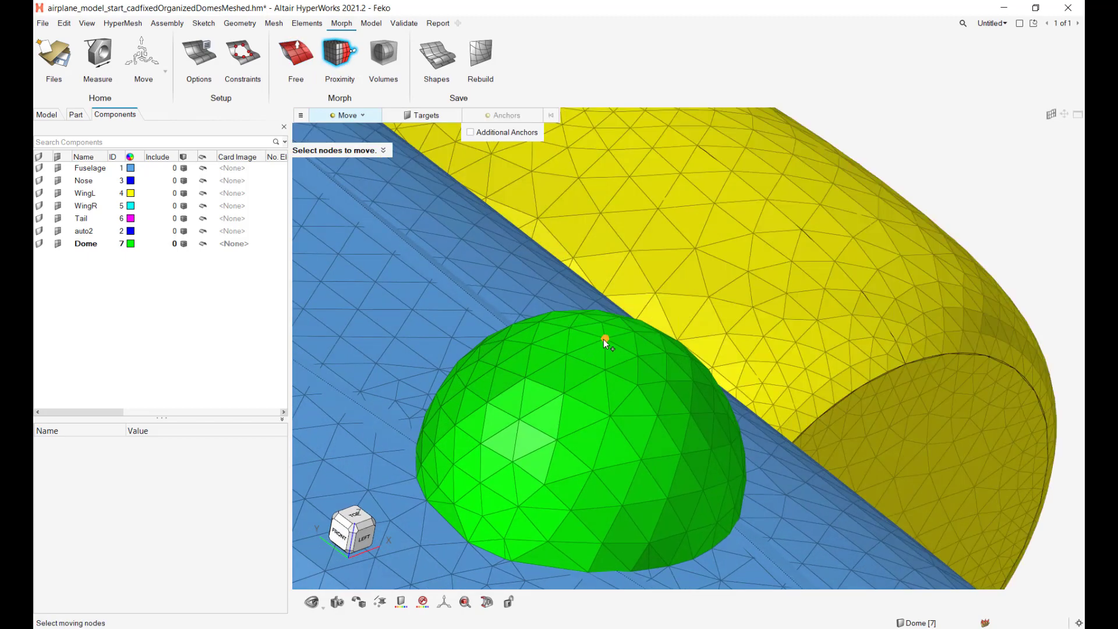
left_click(605, 340)
middle_click_drag(614, 361, 605, 406)
scroll(636, 375, "down", 4)
left_click(618, 352)
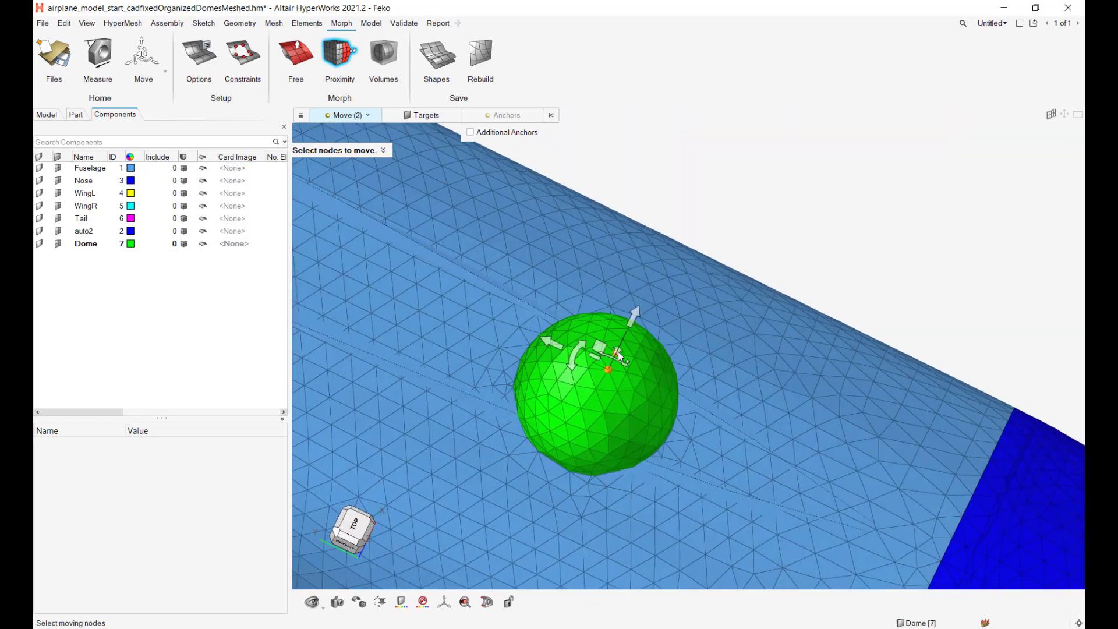
scroll(619, 352, "down", 2)
middle_click_drag(618, 352, 580, 365)
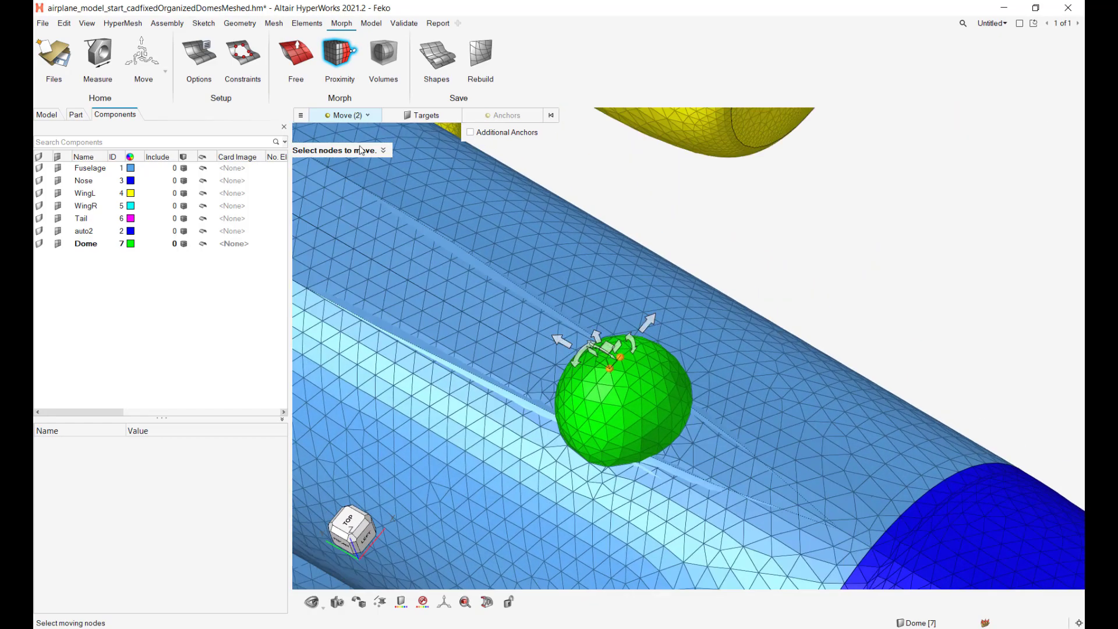
left_click(300, 116)
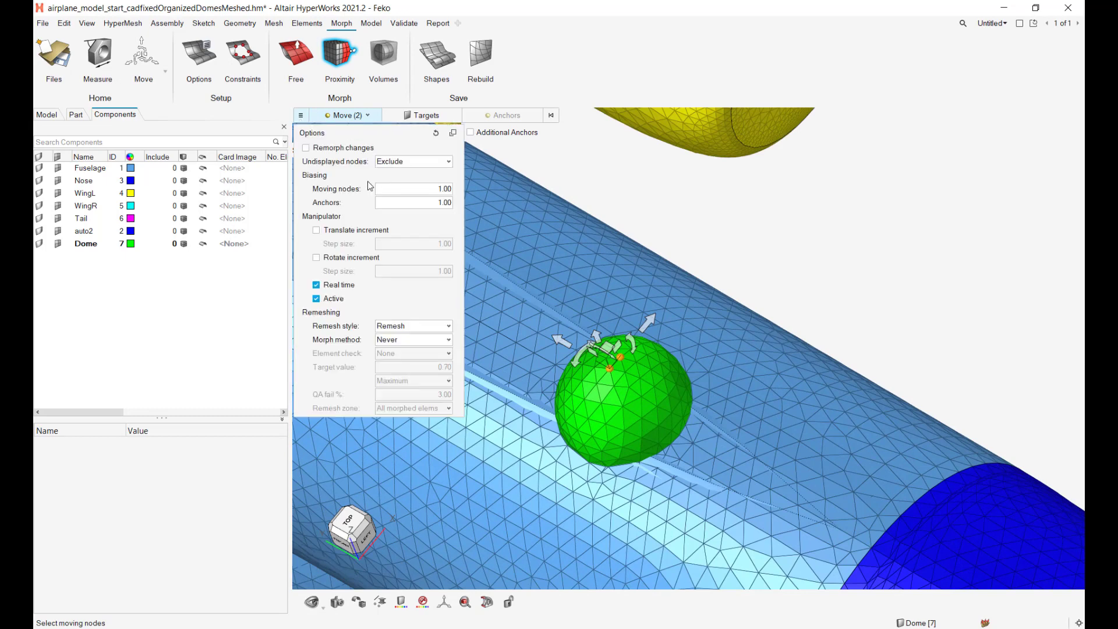
left_click(675, 148)
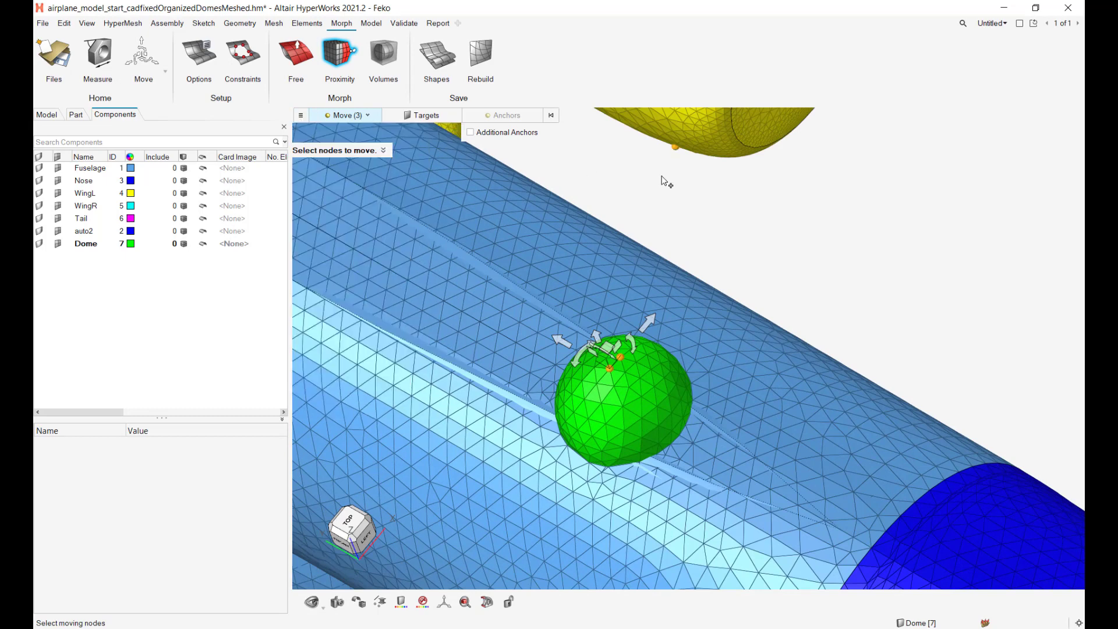
key("Escape")
- Set up a proximity morph with one node near the dome's top as the moving node and the fuselage surface as target geometry
left_click(340, 61)
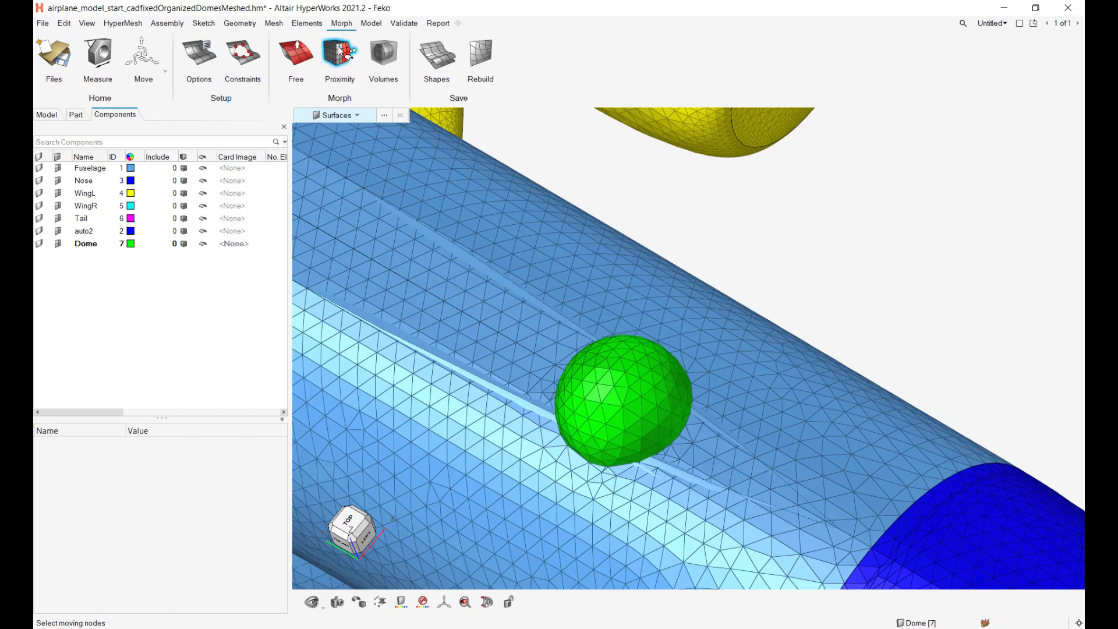
left_click(610, 369)
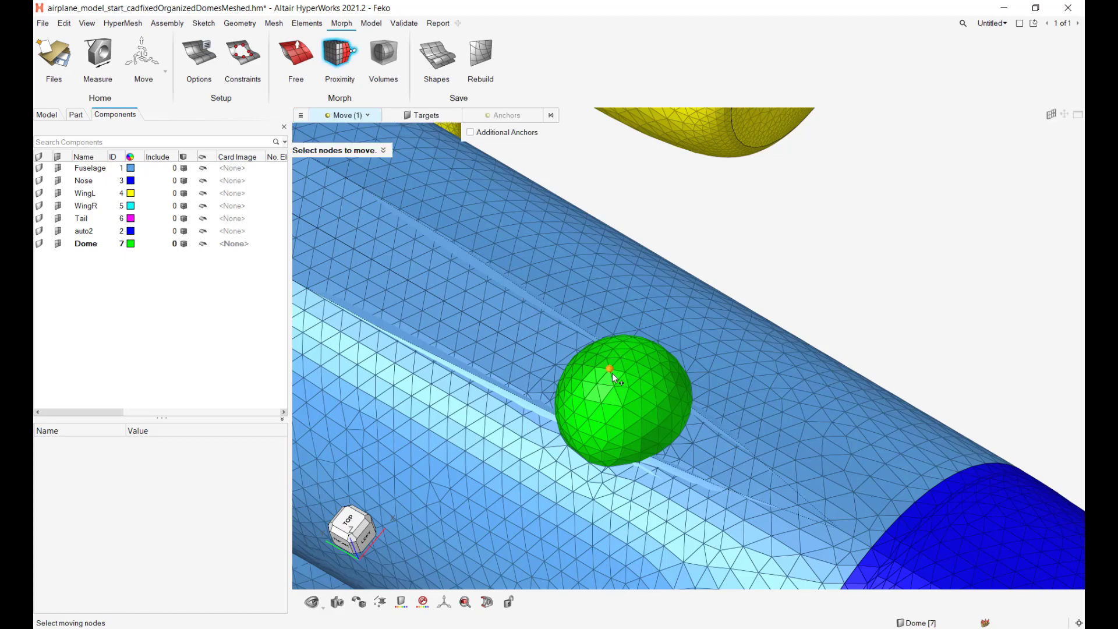
left_click(445, 118)
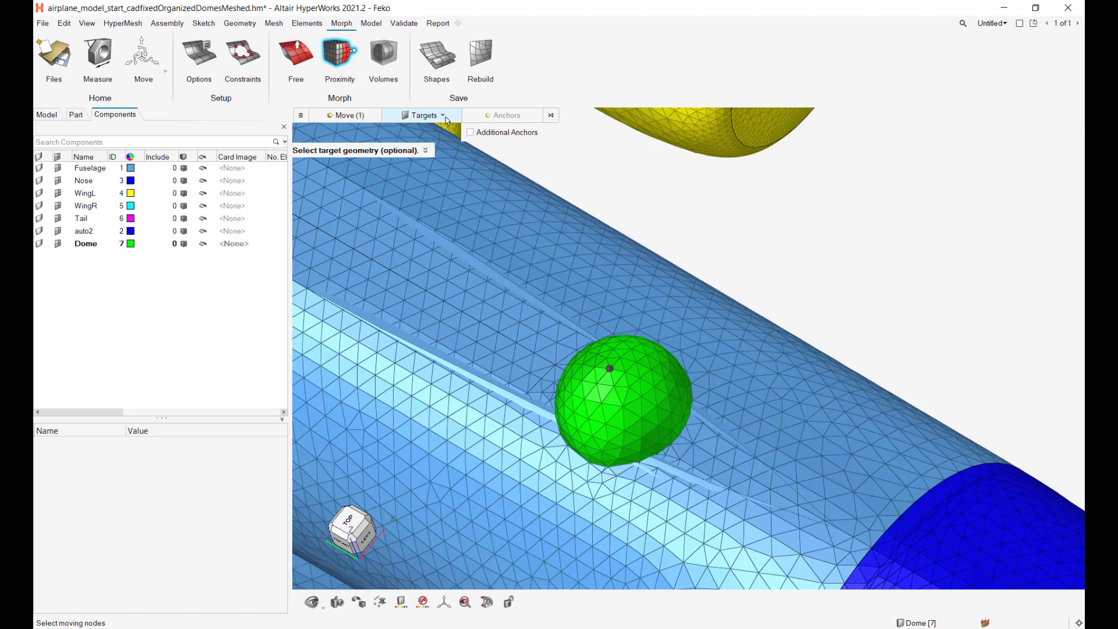
left_click(446, 119)
left_click(446, 119)
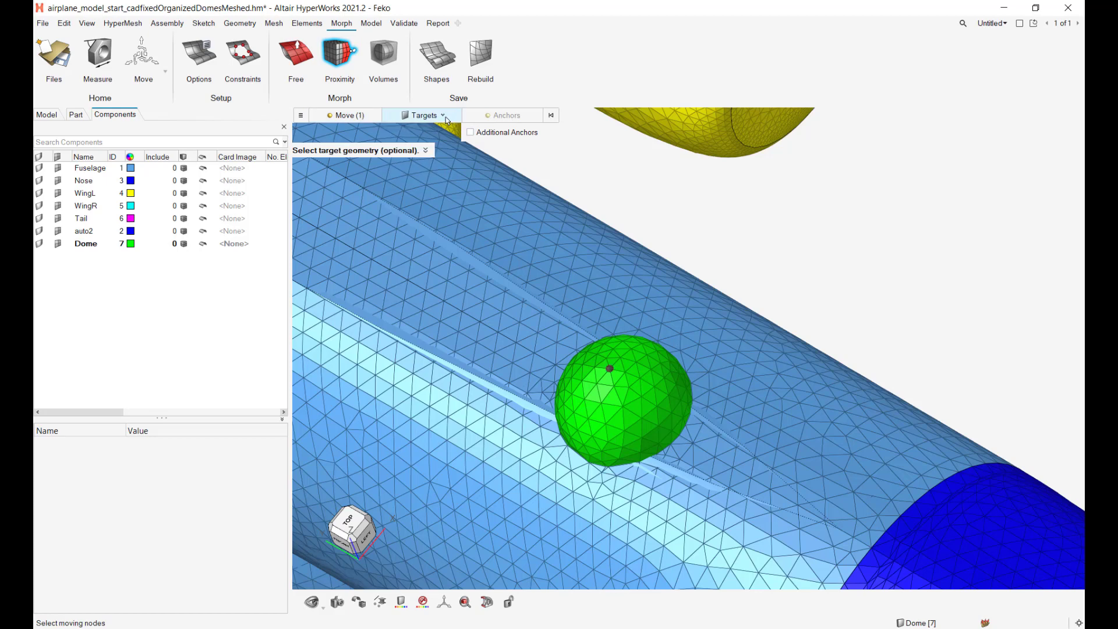
left_click(622, 192)
left_click(608, 369)
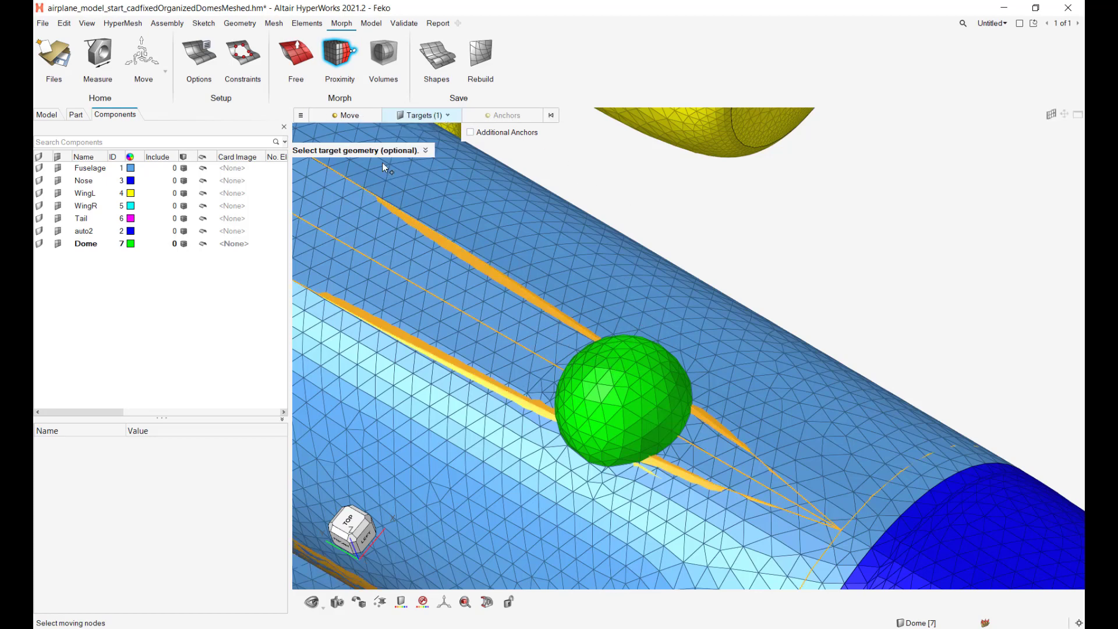
middle_click(605, 326)
left_click(609, 368)
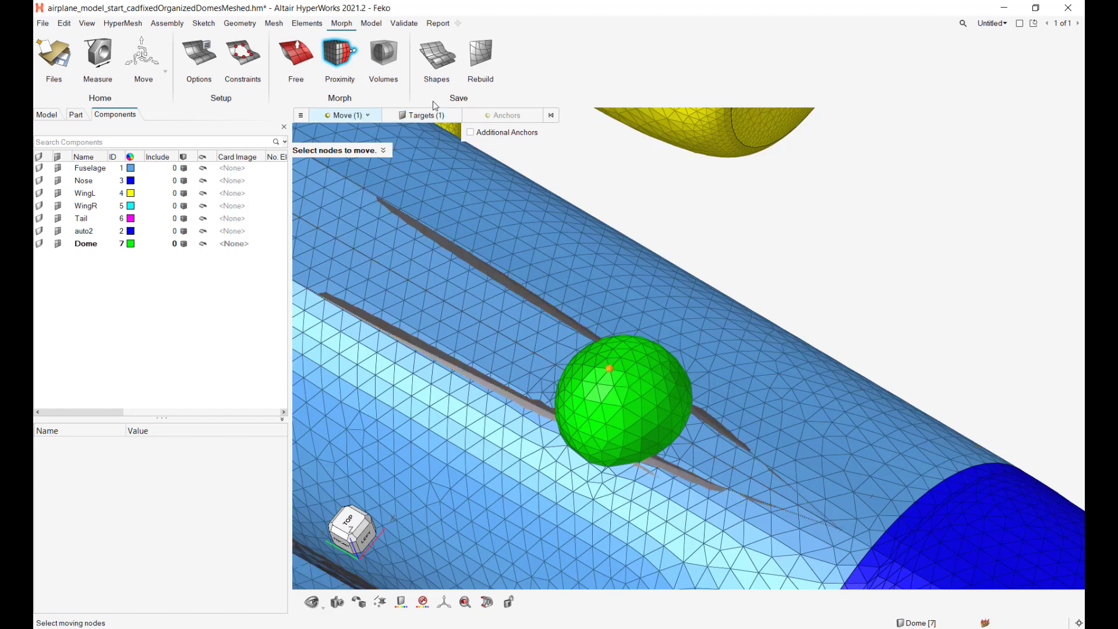
left_click(421, 115)
left_click(550, 116)
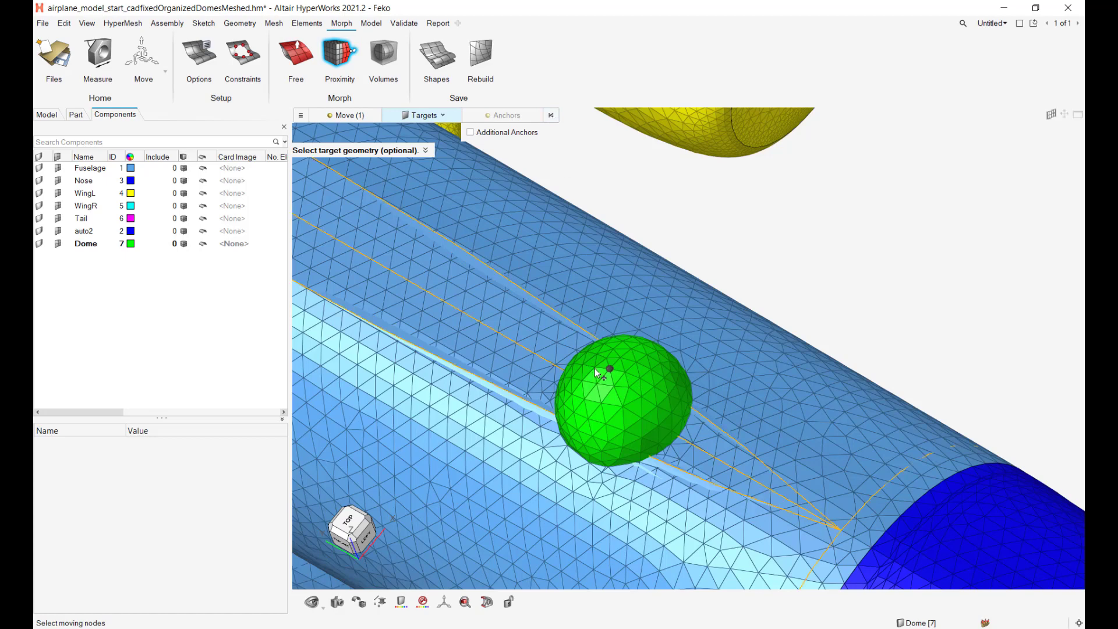
left_click(612, 366)
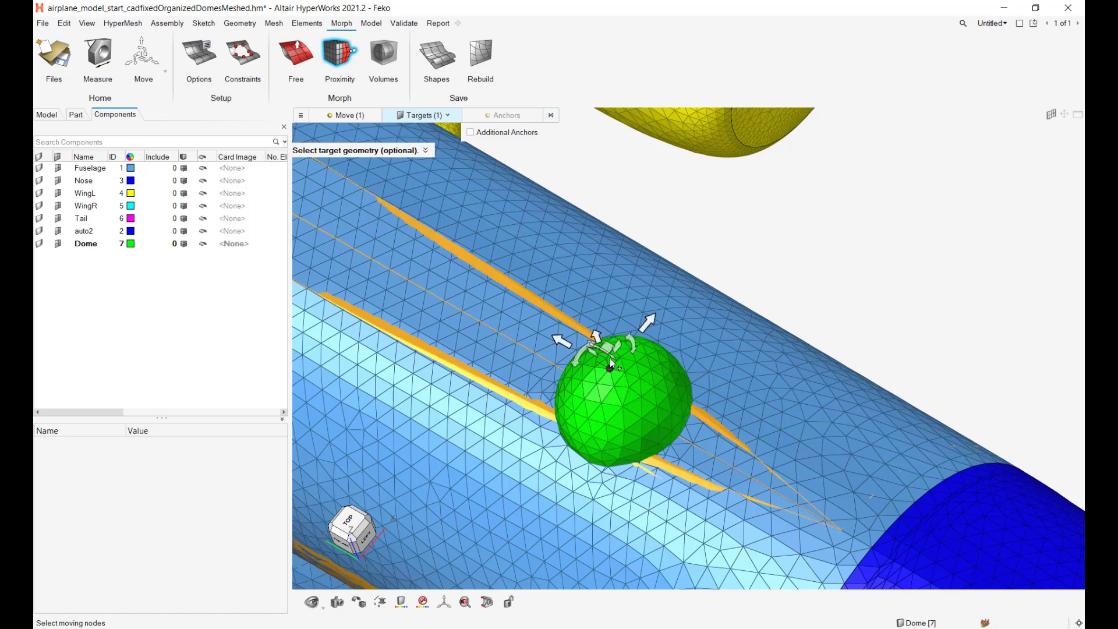
- Push the selected dome node inward by about 205 along negative Z and apply the morph
mouse_move(601, 343)
left_mouse_down()
mouse_move(603, 354)
mouse_move(600, 323)
left_mouse_up()
left_click_drag(717, 284, 778, 317)
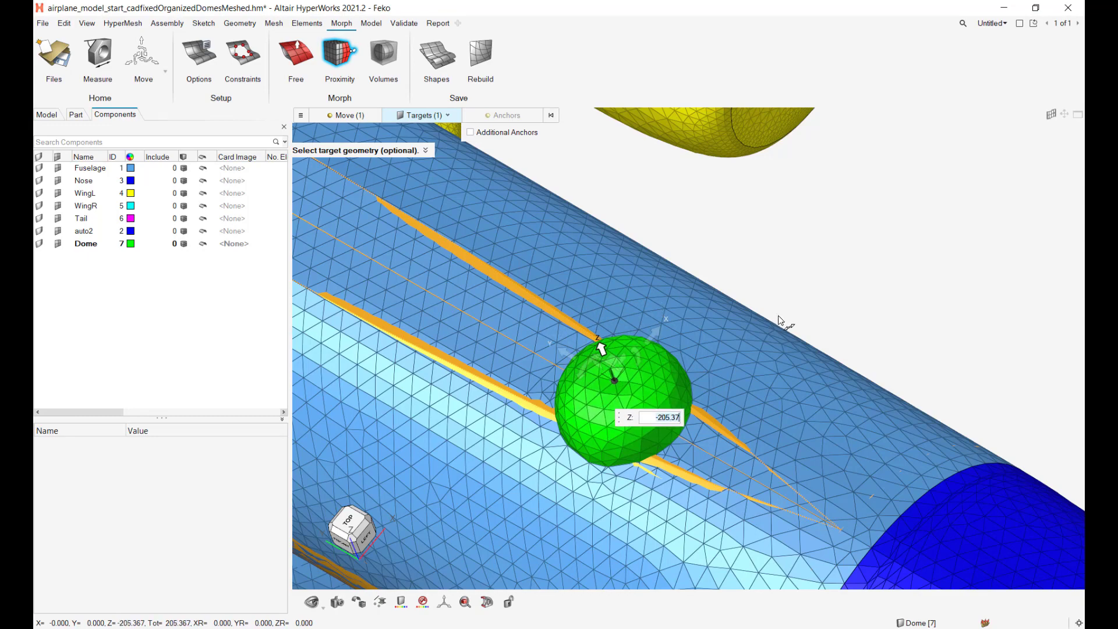
mouse_move(722, 337)
middle_mouse_down()
mouse_move(766, 304)
mouse_move(626, 356)
mouse_move(602, 305)
middle_mouse_up()
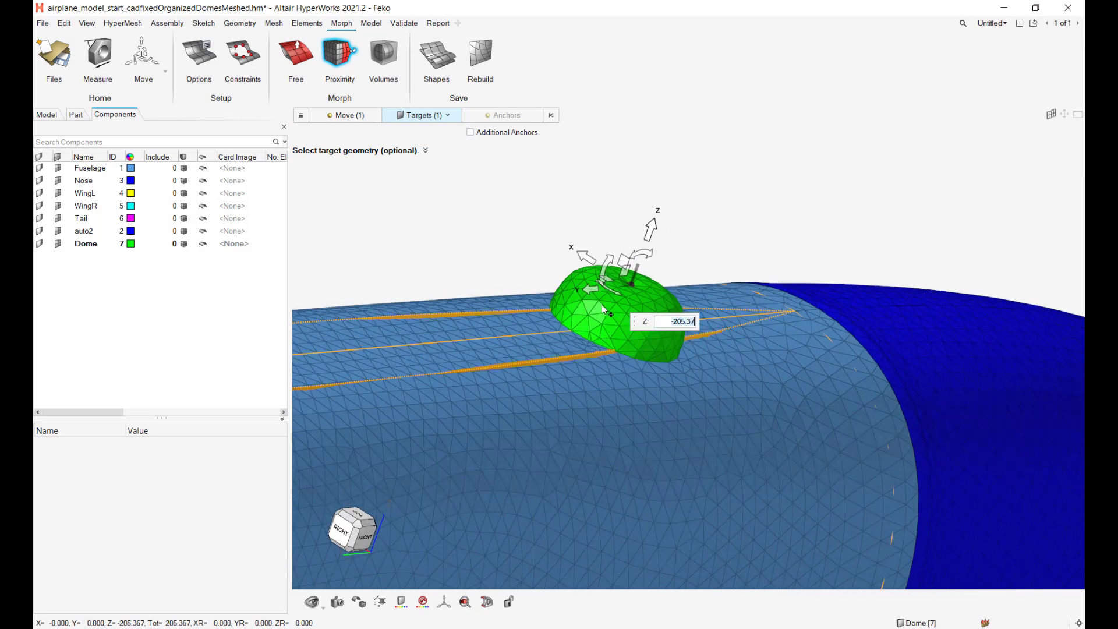
left_click(568, 328)
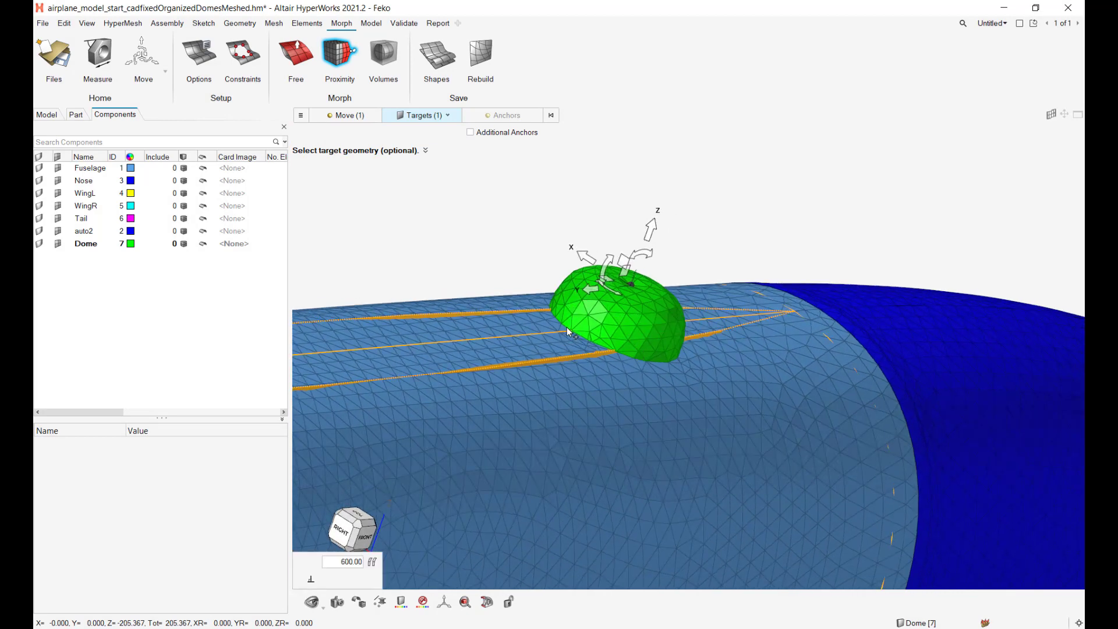
middle_click(566, 328)
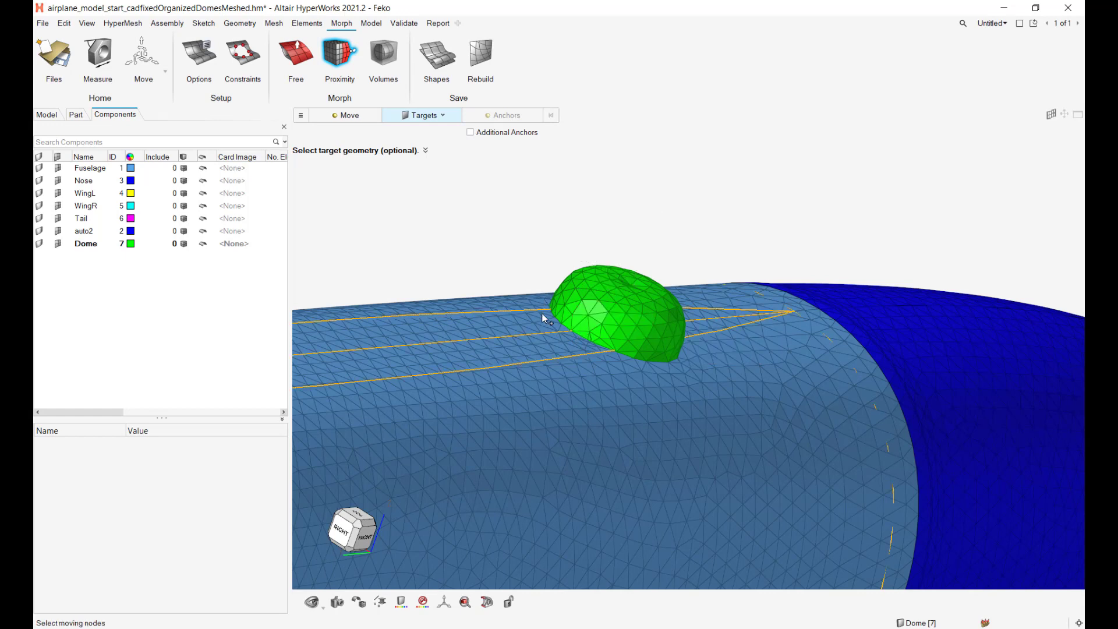
- Morph two nodes on the dome's lower edge by about 138 along Y, then leave the proximity morph
left_click(364, 115)
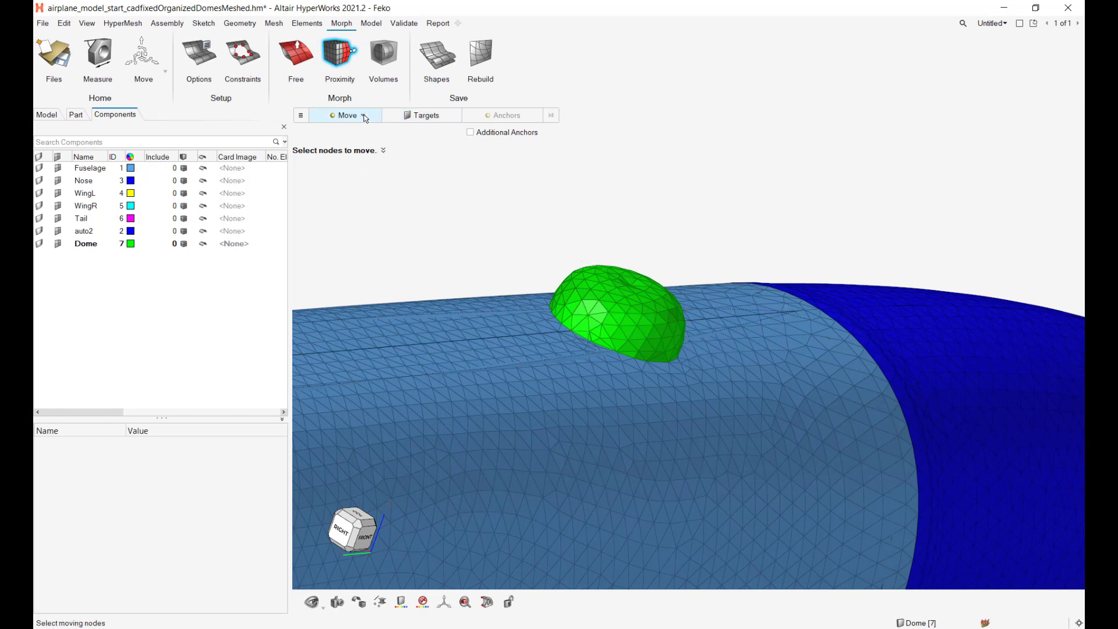
left_click(570, 332)
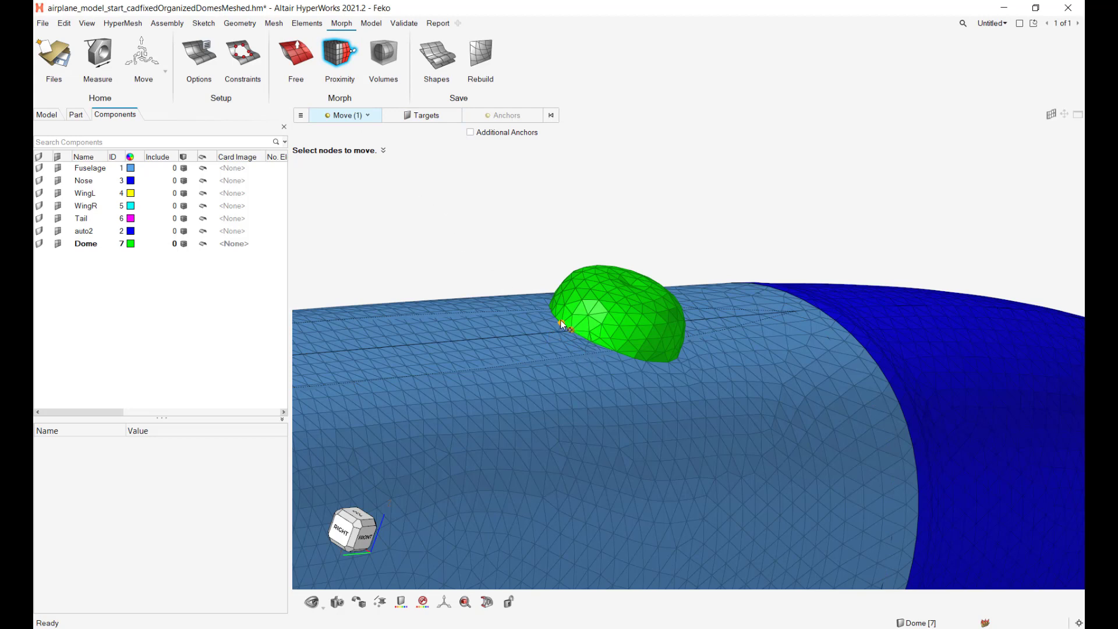
left_click(562, 324)
left_click_drag(533, 335, 567, 337)
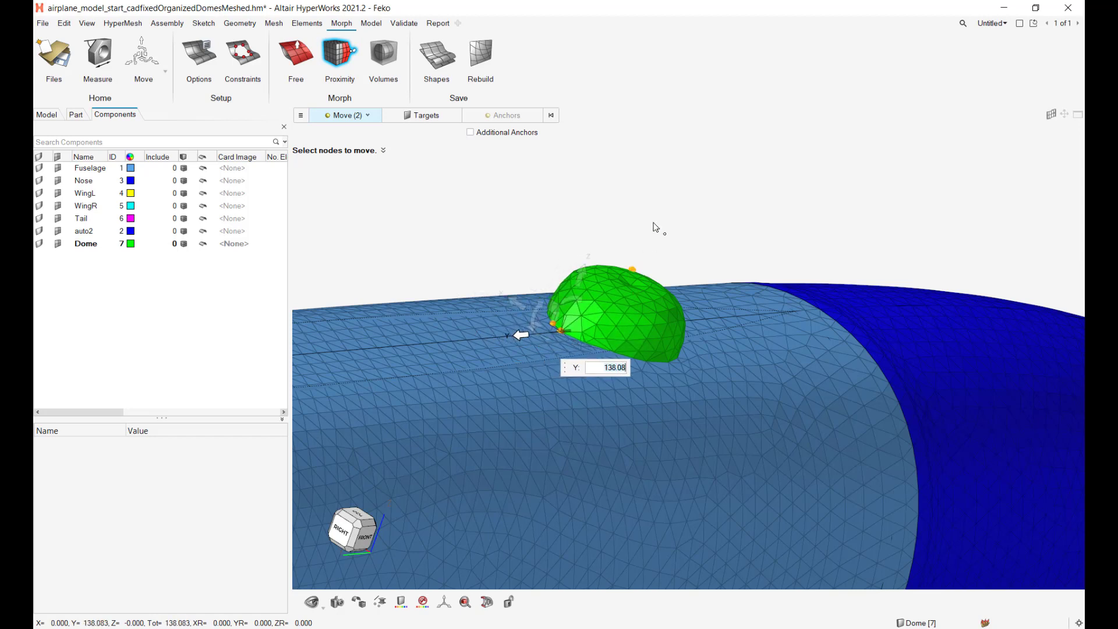
left_click(653, 222)
middle_click_drag(664, 229, 663, 183)
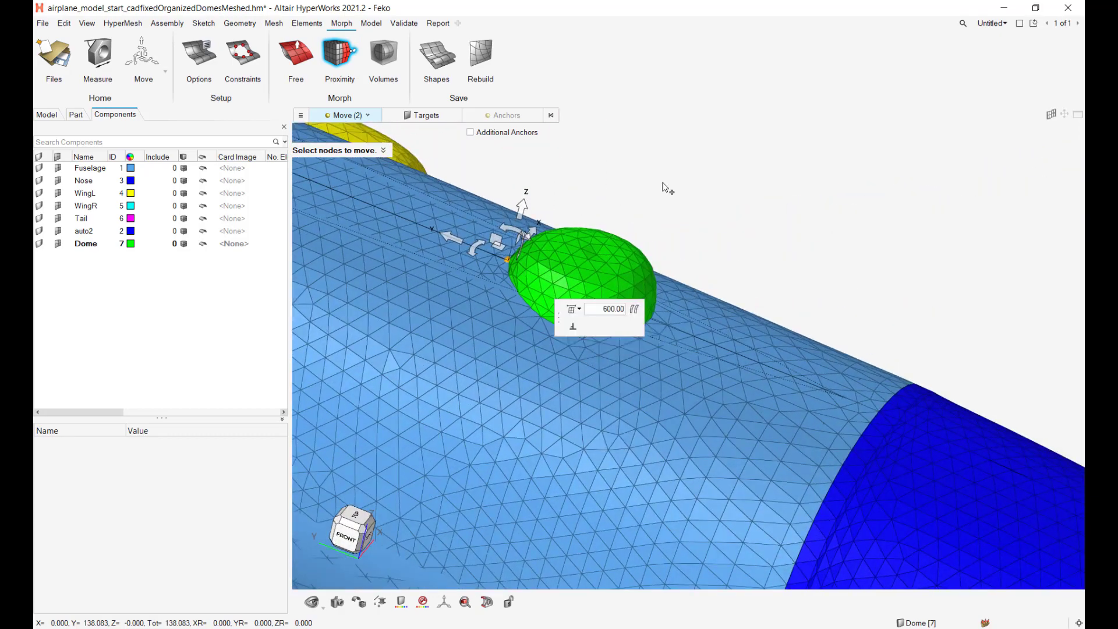
key("Escape")
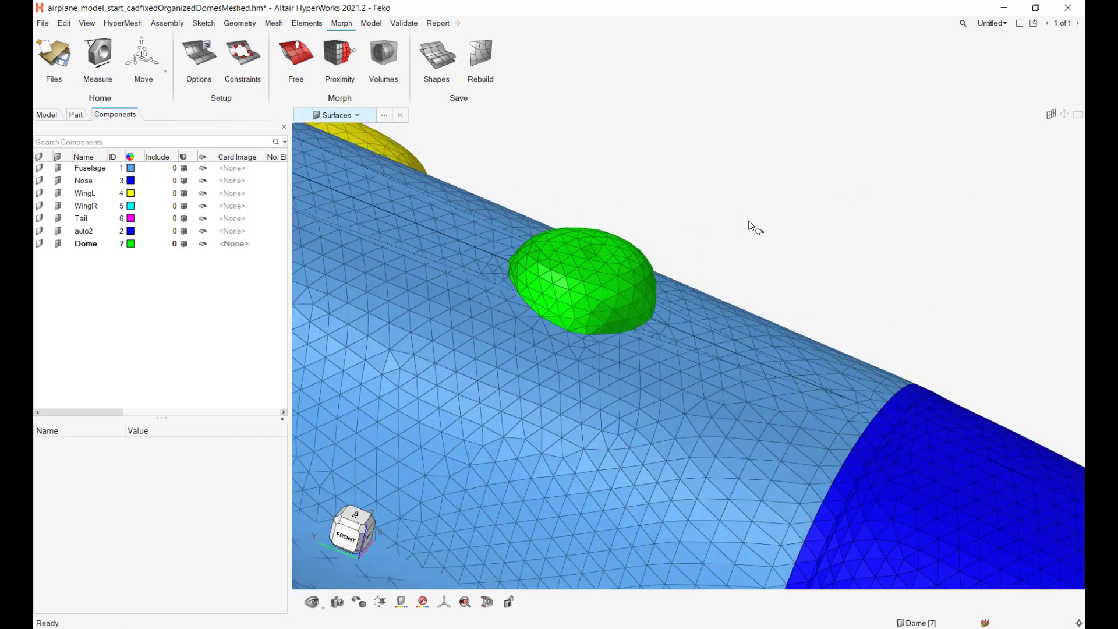
middle_click_drag(748, 221, 499, 425)
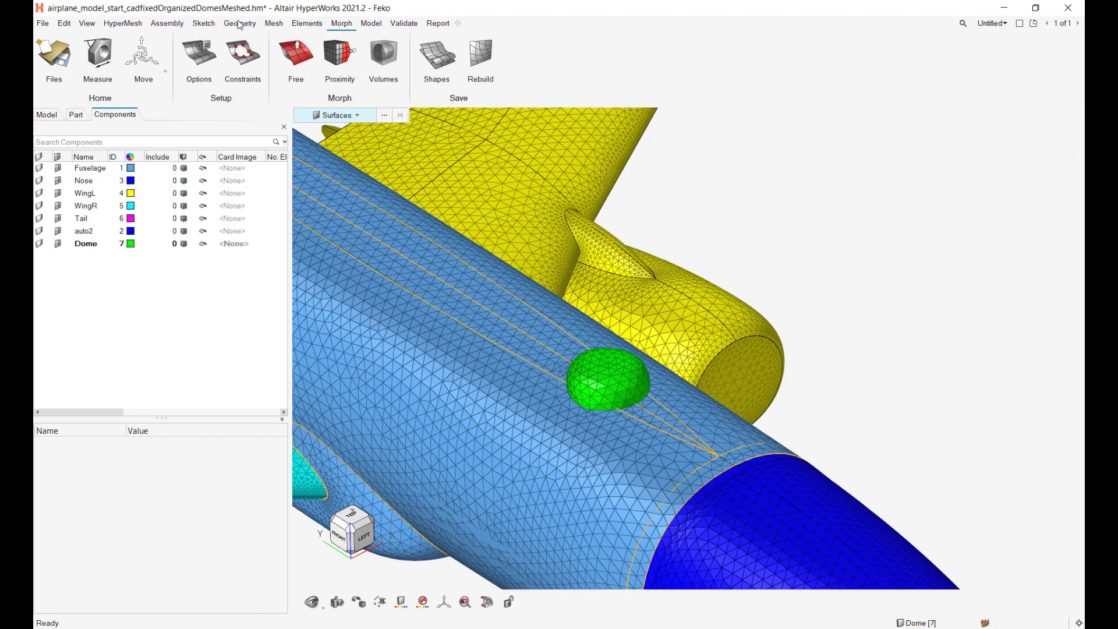
left_click(310, 26)
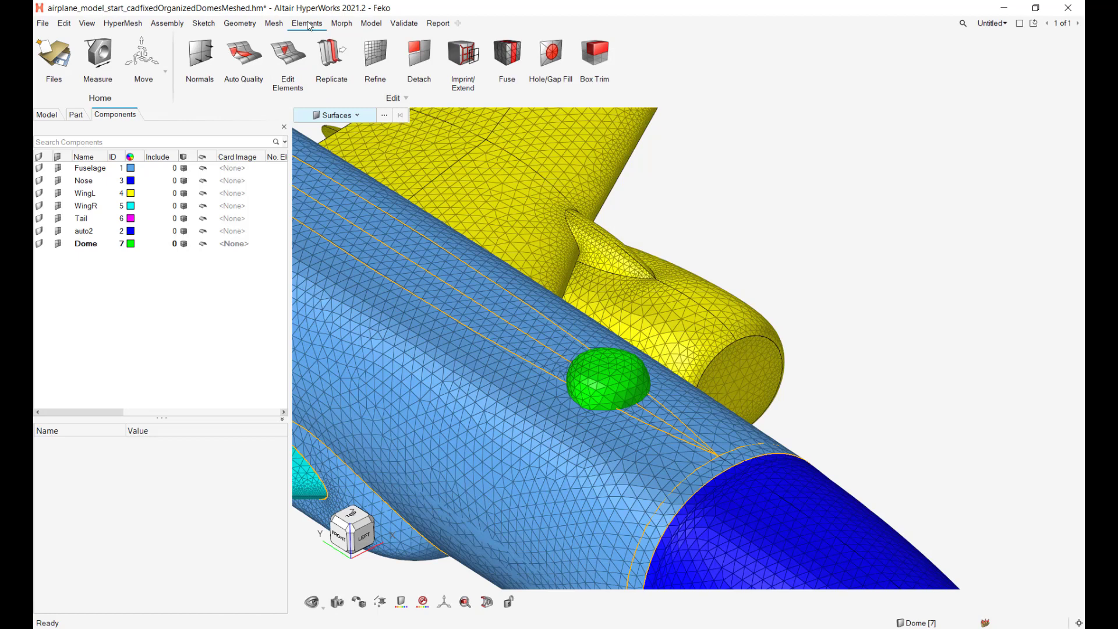
left_click(405, 98)
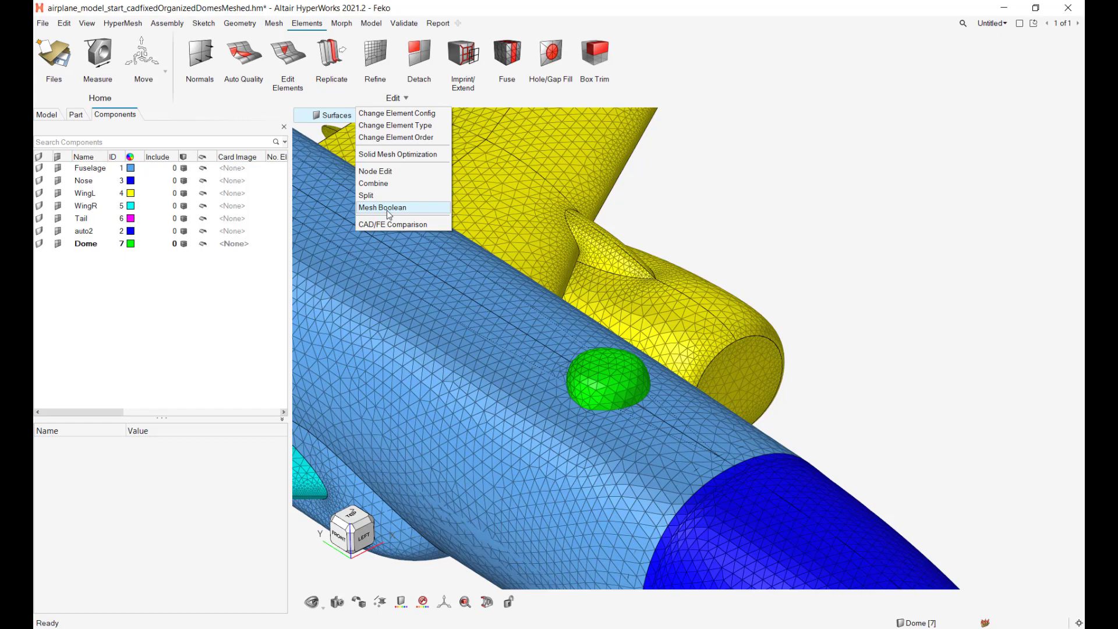
- Hide a rectangular patch of fuselage elements below the dome and the fuselage surface behind it, exposing the dome's inner side
right_click_drag(899, 329, 945, 340)
right_click_drag(1016, 396, 805, 309)
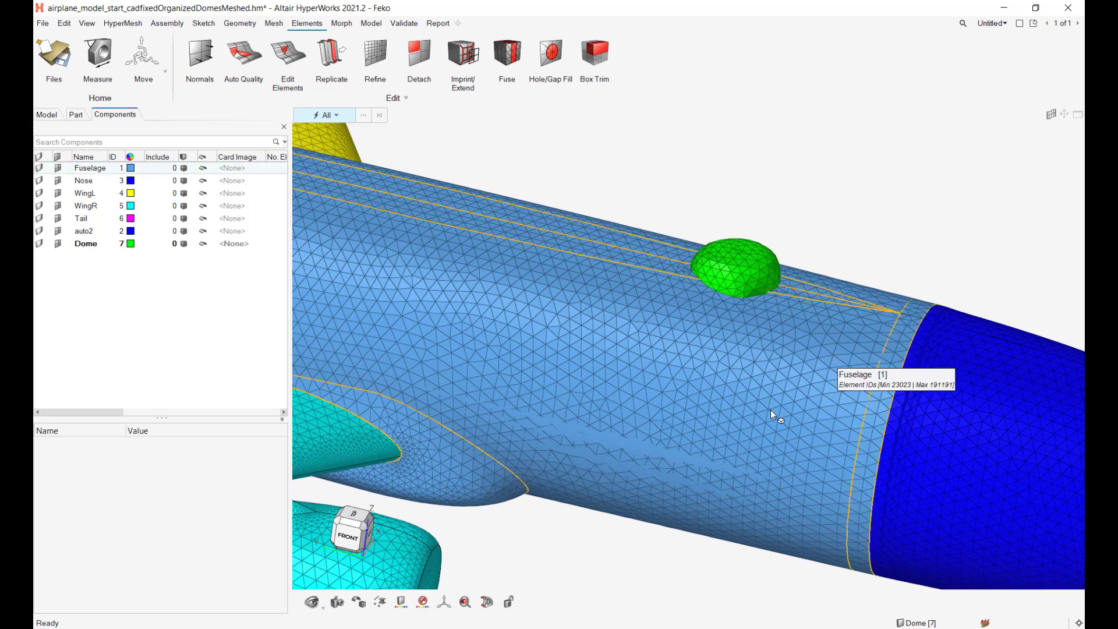
key("e")
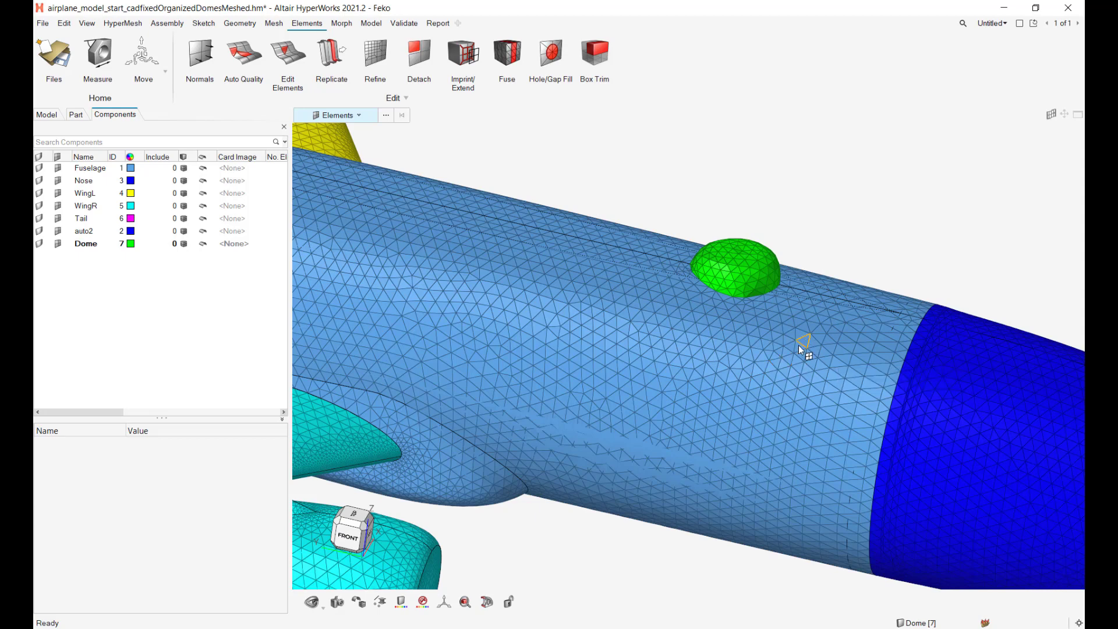
left_click_drag(805, 340, 740, 462)
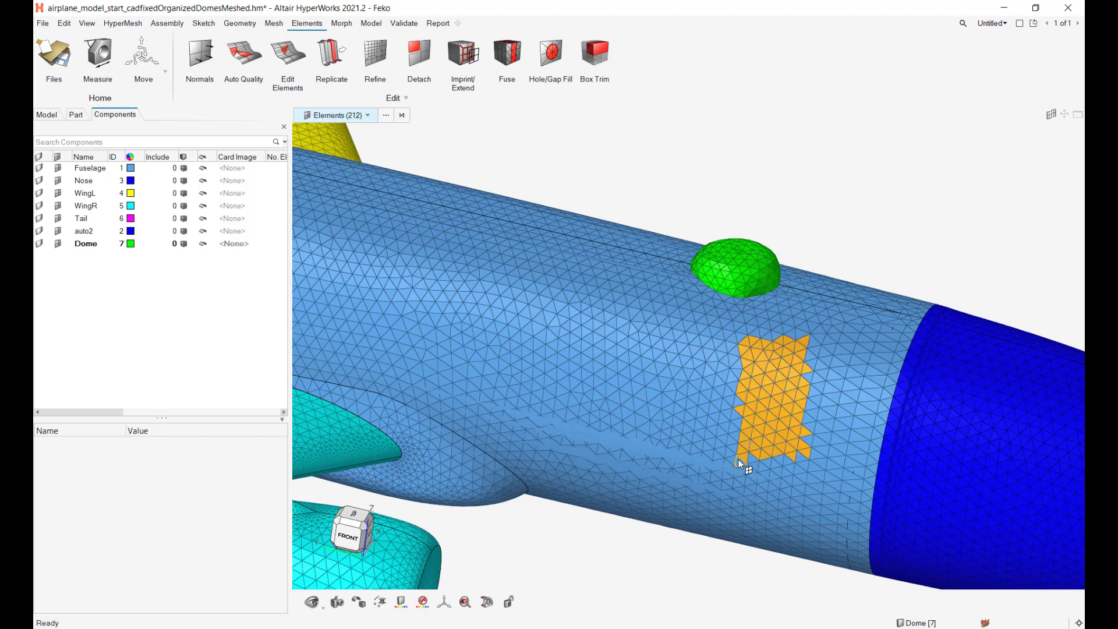
key("Delete")
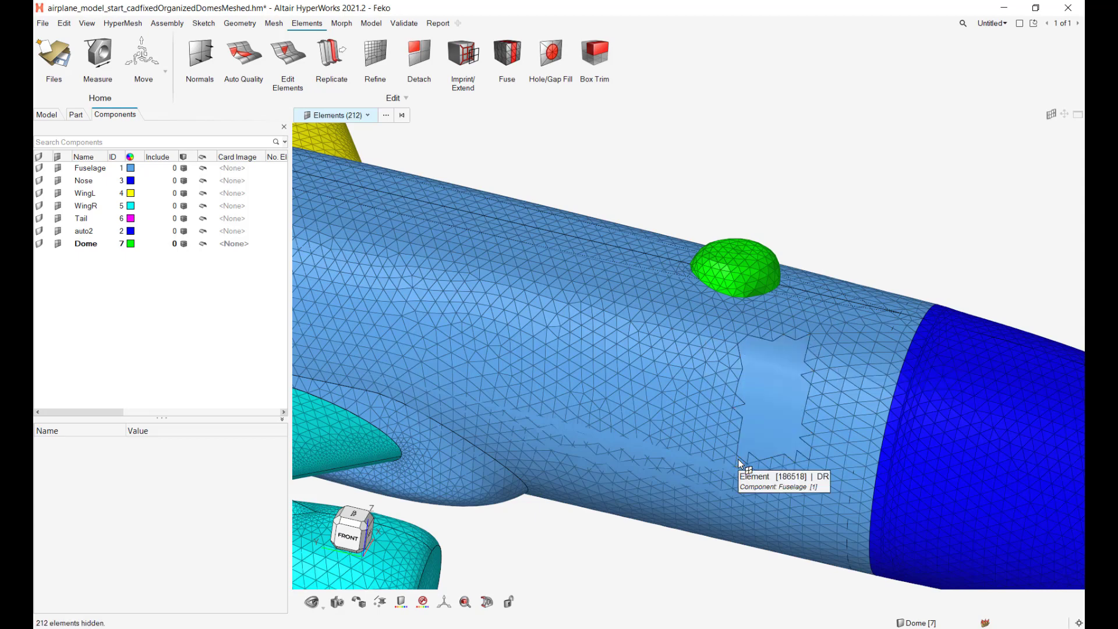
key("s")
left_click(761, 424)
key("h")
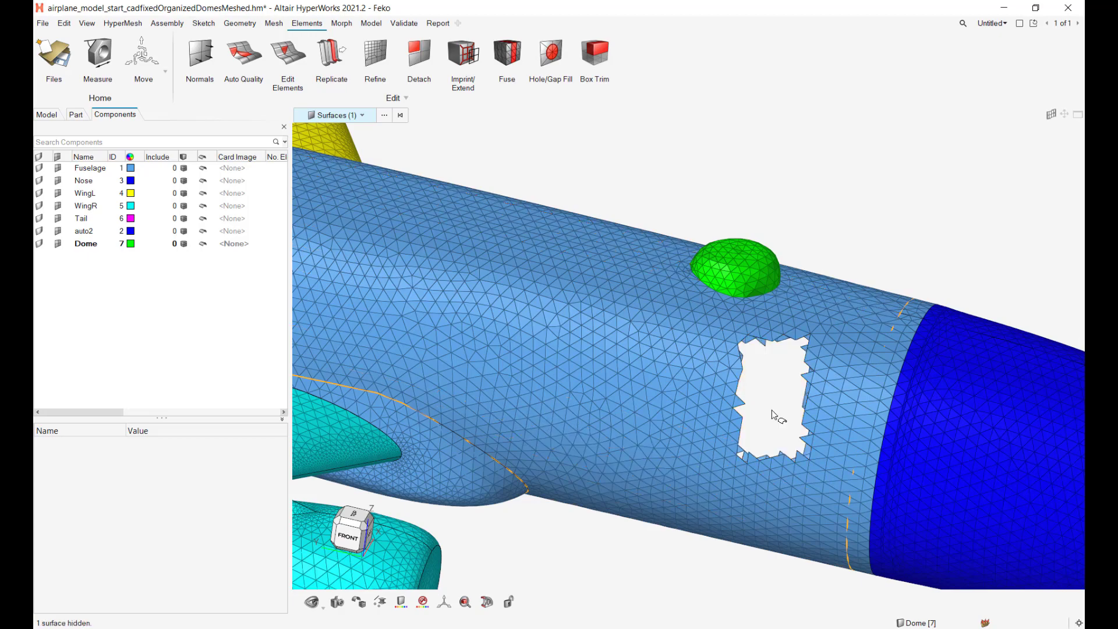
middle_click_drag(772, 386, 748, 341)
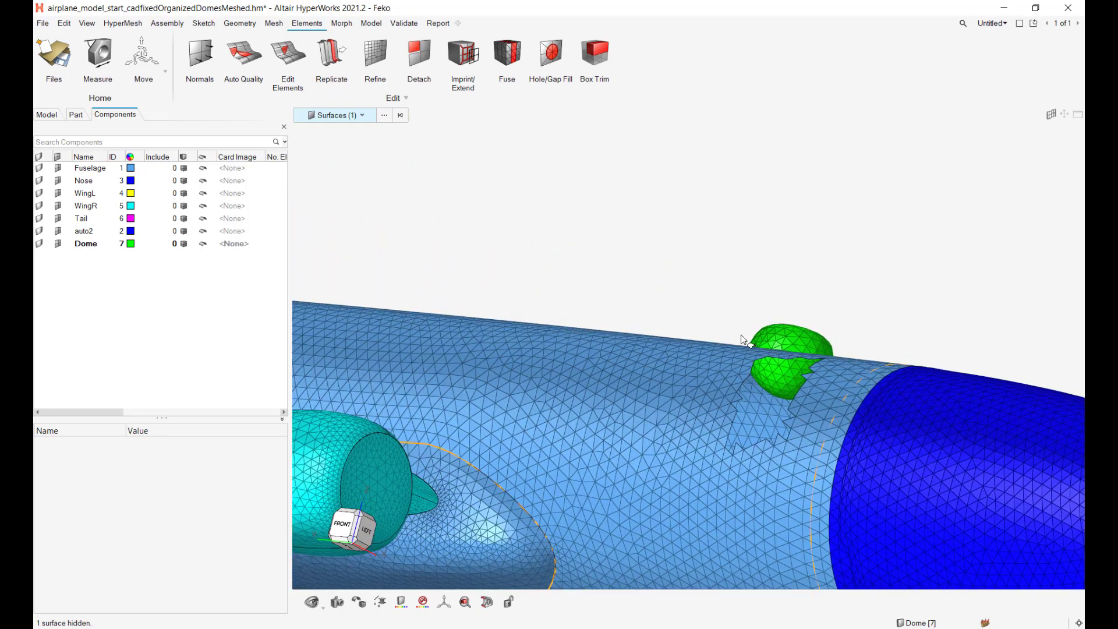
- Delete the connected dome elements that lie inside the fuselage
key("Escape")
key("e")
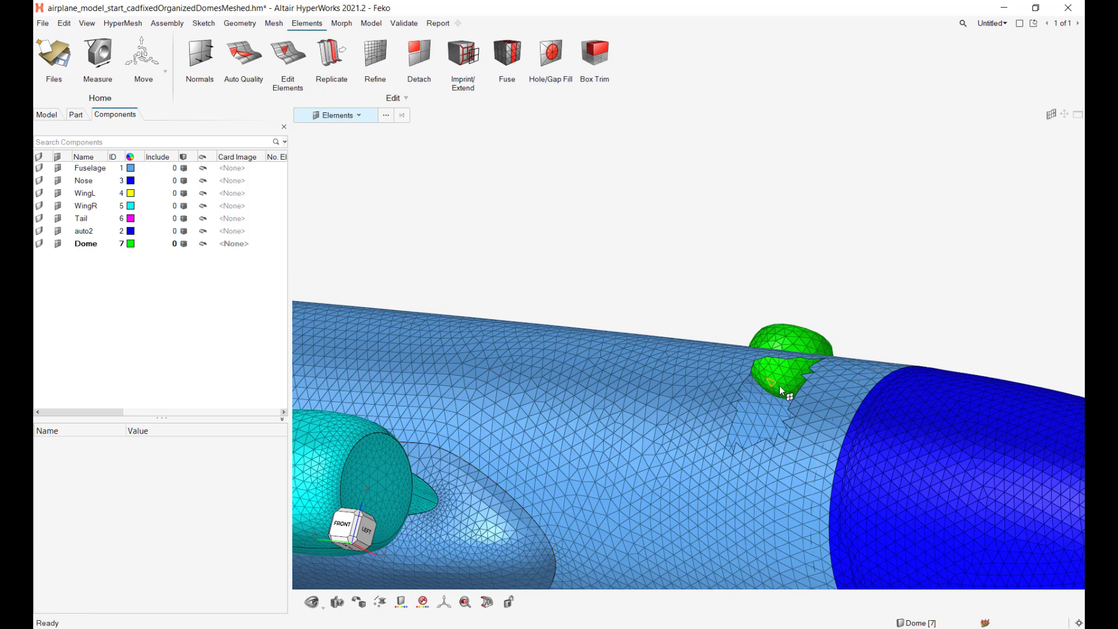
key("space")
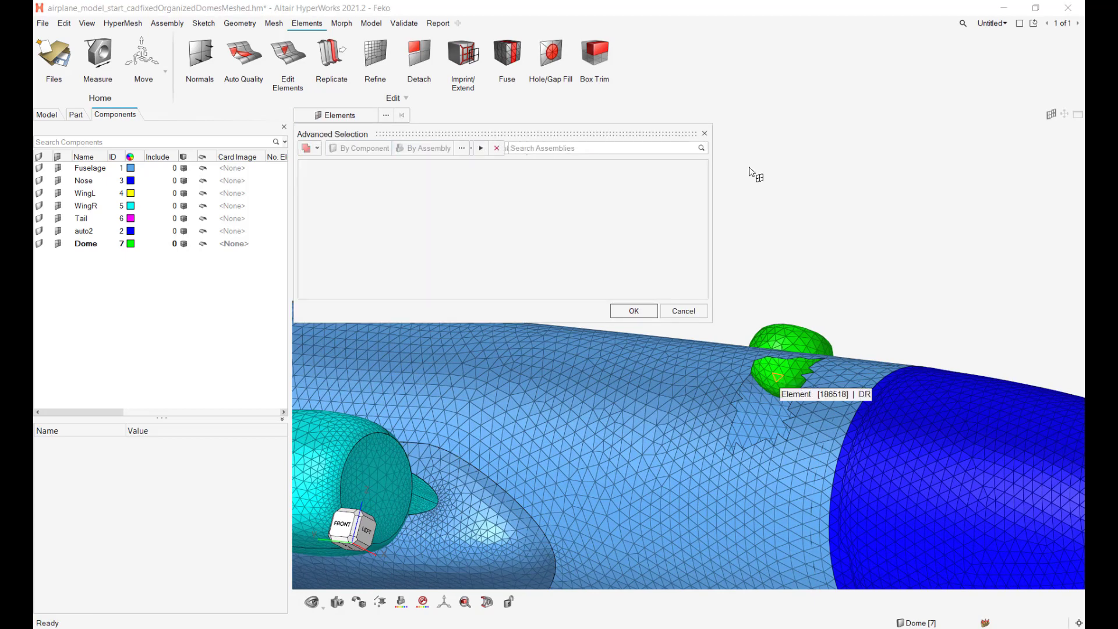
left_click(704, 134)
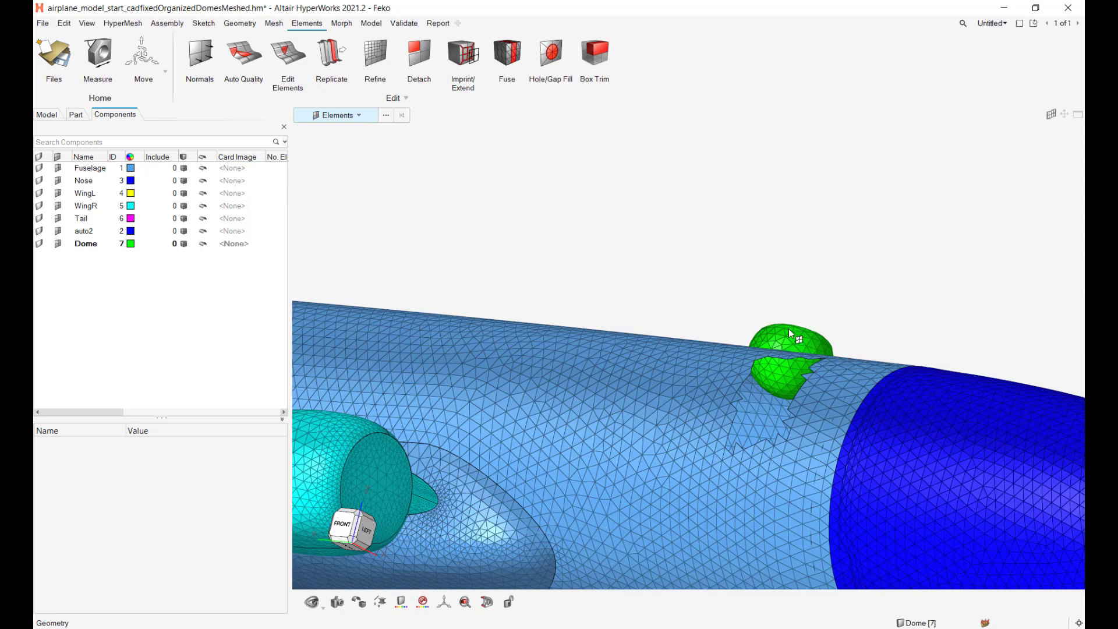
left_click(777, 381)
mouse_move(777, 381)
right_mouse_down()
mouse_move(801, 384)
mouse_move(788, 419)
mouse_move(770, 387)
mouse_move(780, 398)
right_mouse_up()
key("Delete")
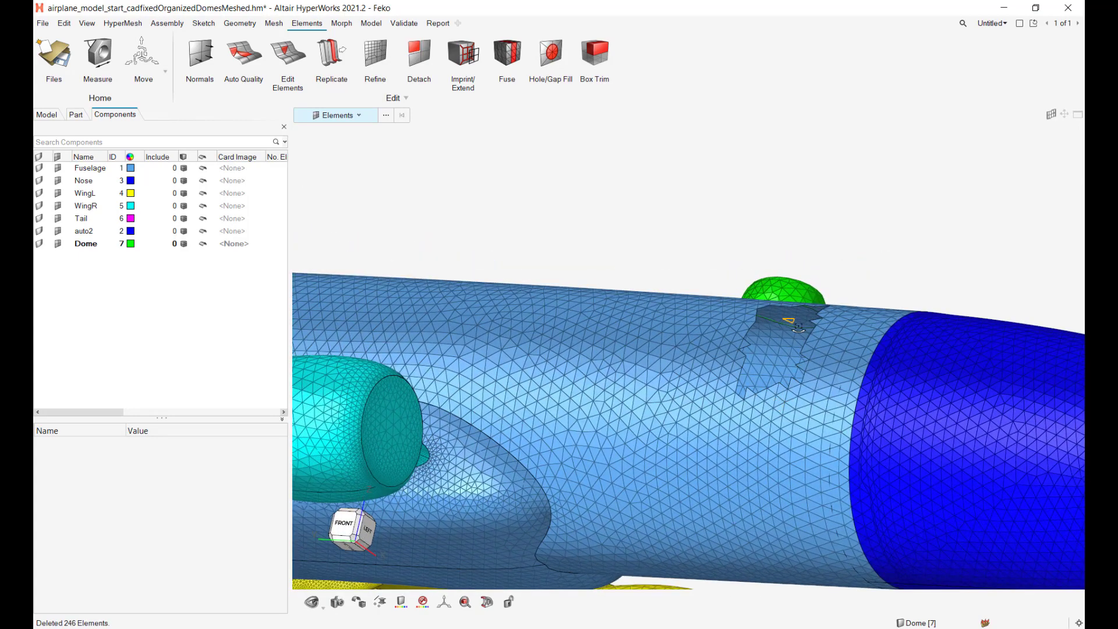
- Try deleting the fuselage elements enclosed by the dome's base, and undo that deletion
right_click_drag(798, 327, 798, 325)
key("f")
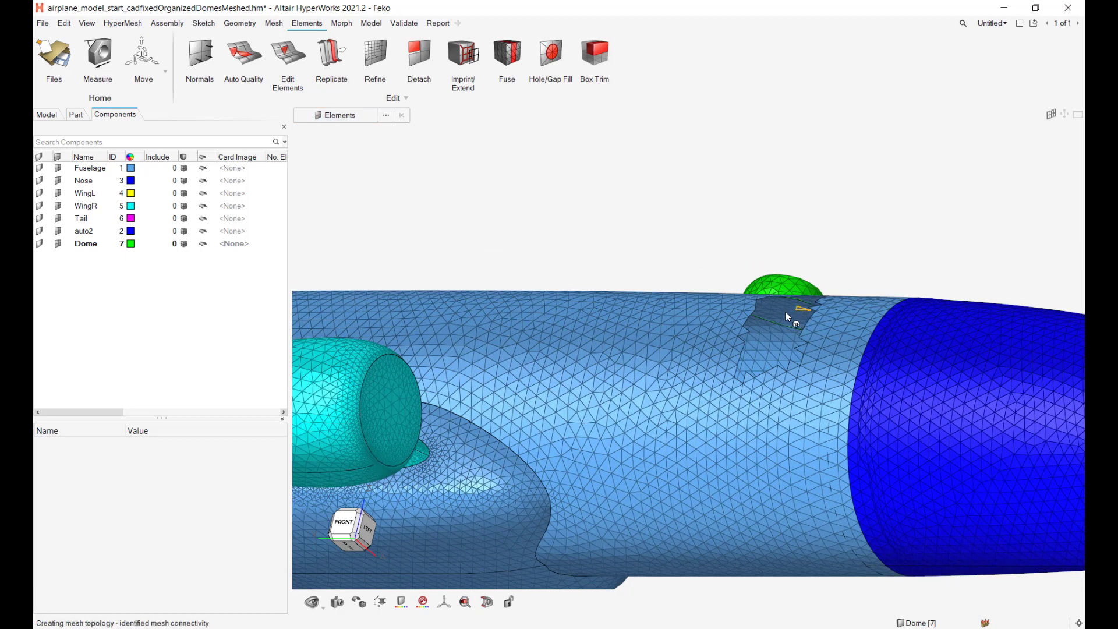
left_click(787, 312)
mouse_move(789, 316)
right_mouse_down()
mouse_move(792, 304)
mouse_move(791, 319)
right_mouse_up()
key("Delete")
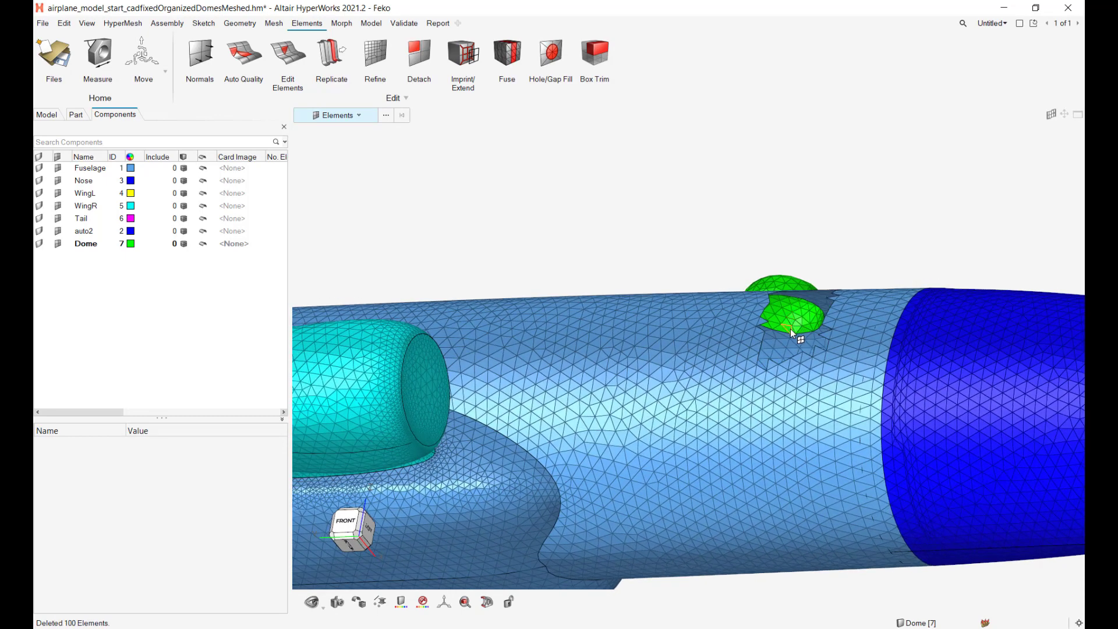
key("ctrl+z")
left_click(900, 239)
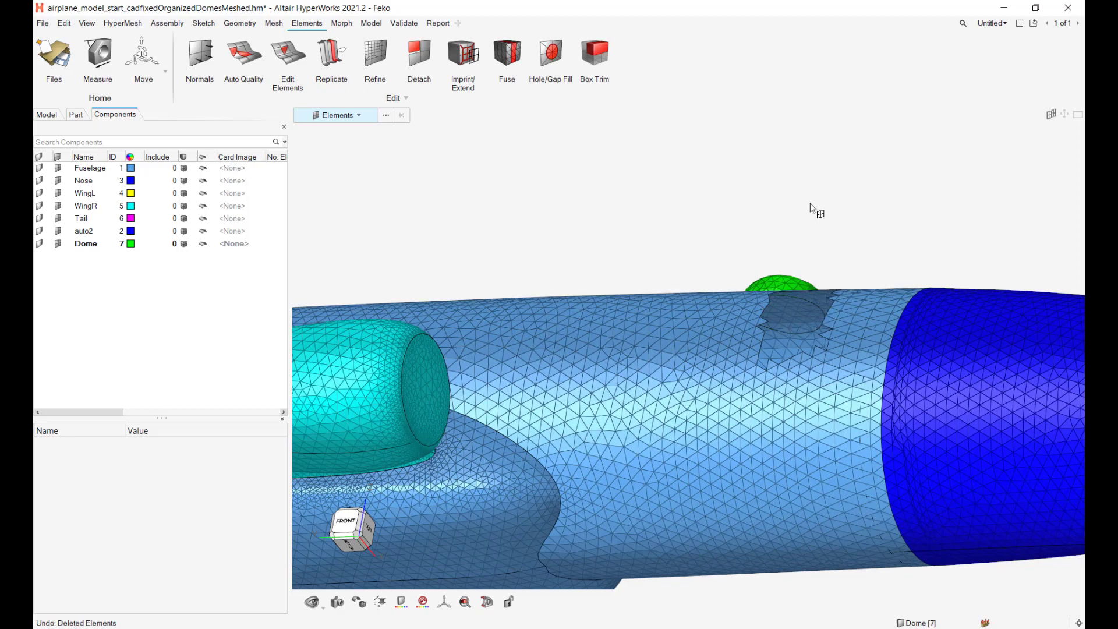
- Show all hidden mesh elements again and inspect the dome on the fuselage from outside
right_click_drag(813, 209, 719, 301)
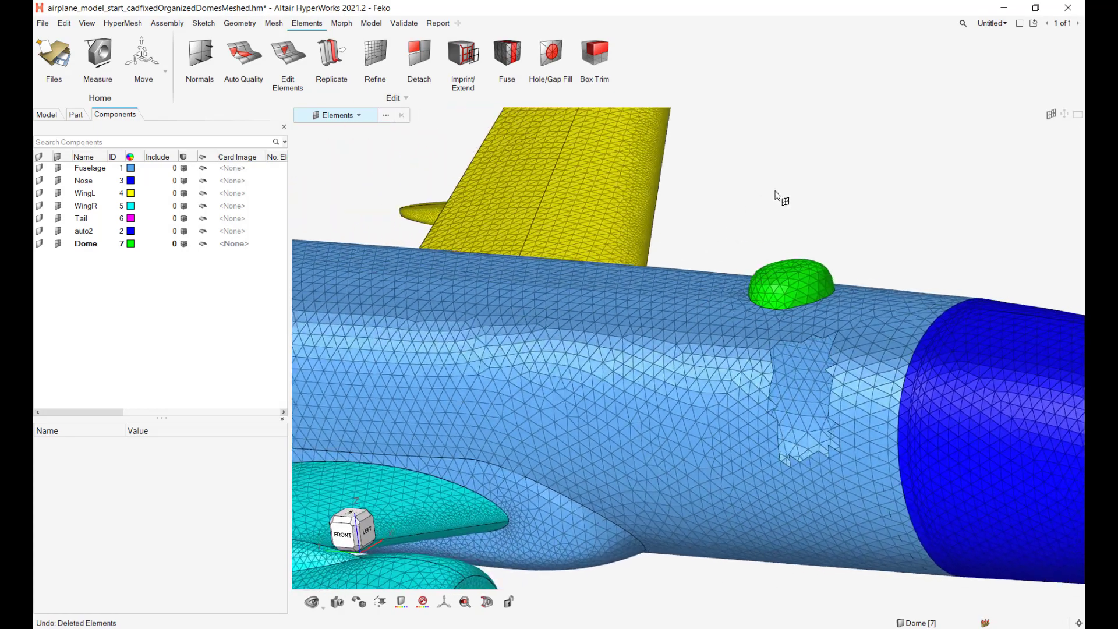
middle_click_drag(779, 194, 691, 277)
key("a")
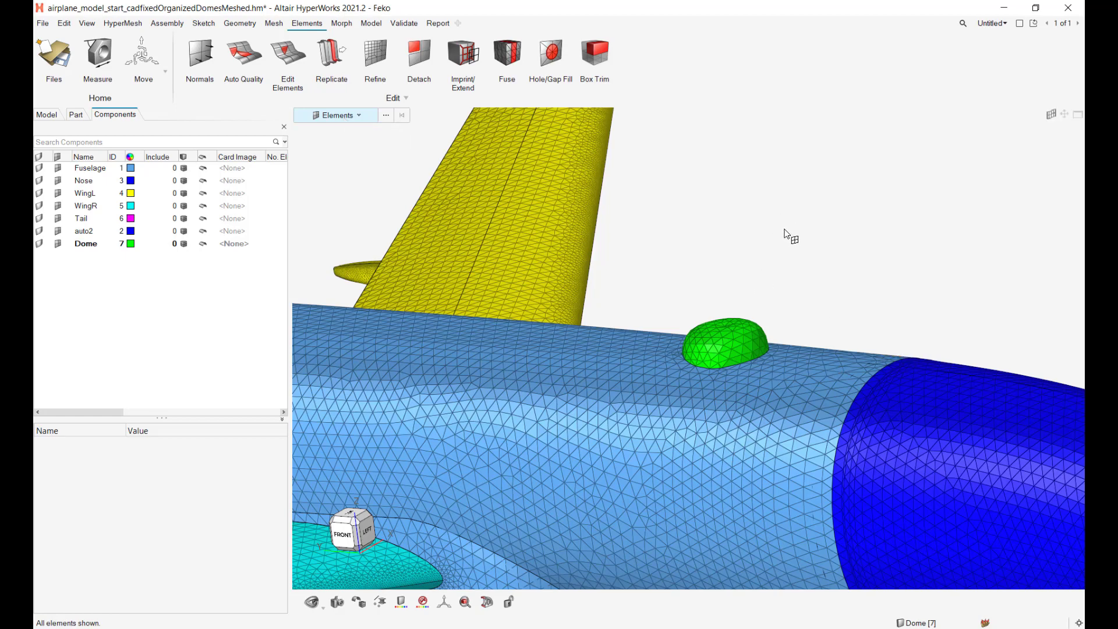
right_click_drag(789, 234, 751, 272)
middle_click_drag(805, 284, 795, 320)
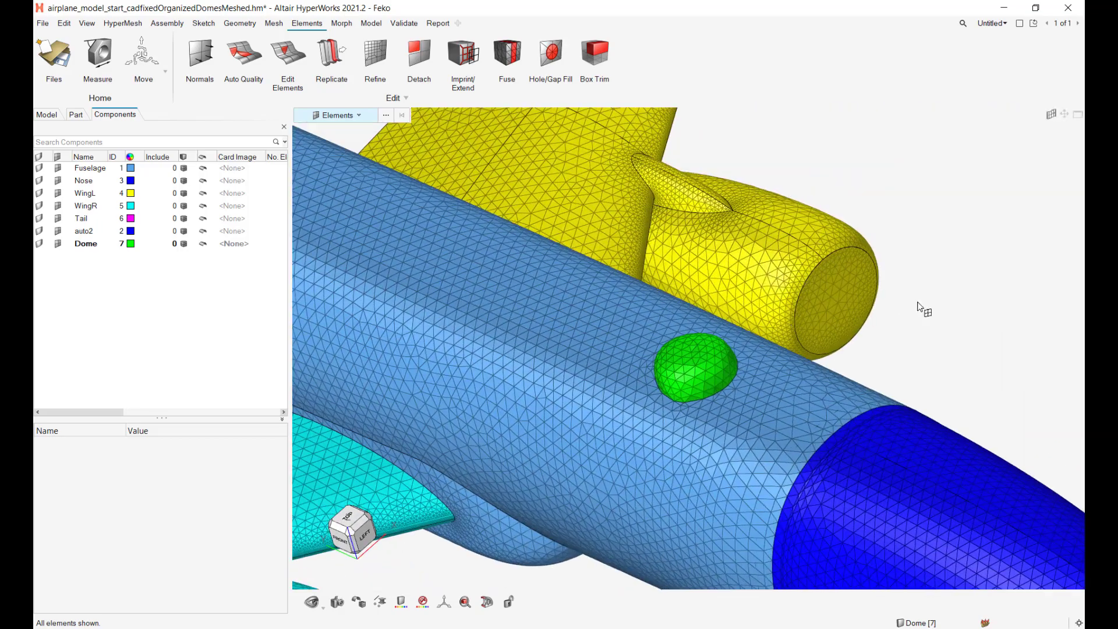
right_click_drag(920, 304, 872, 357)
scroll(872, 358, "down", 4)
middle_click_drag(897, 361, 876, 318)
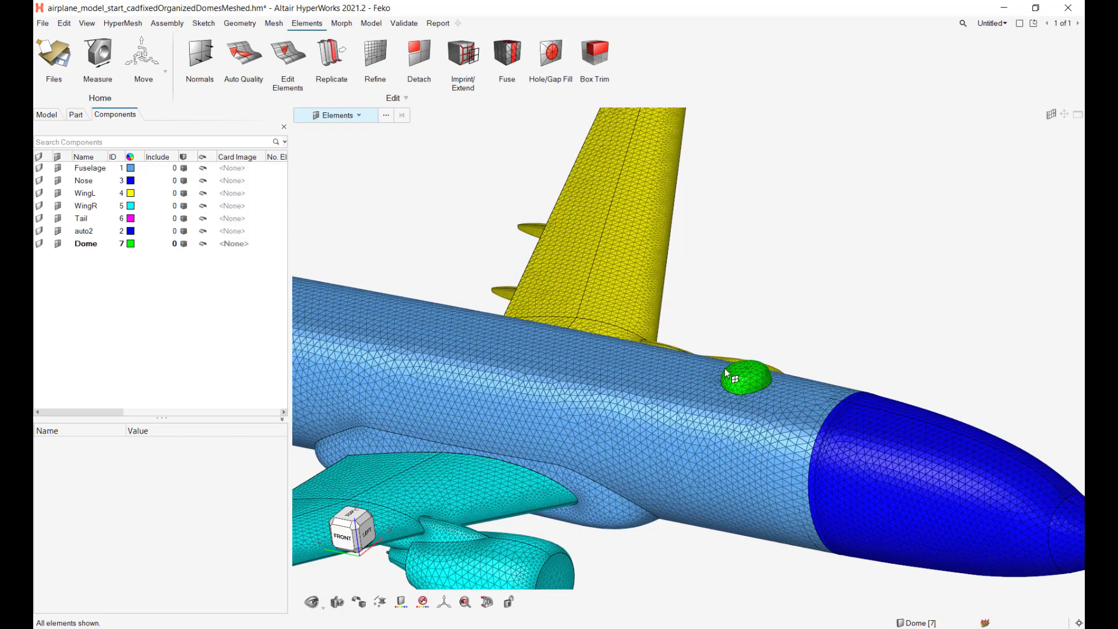
- Widen the component browser and create a Metallic material named Steel
left_click(355, 25)
left_click(372, 24)
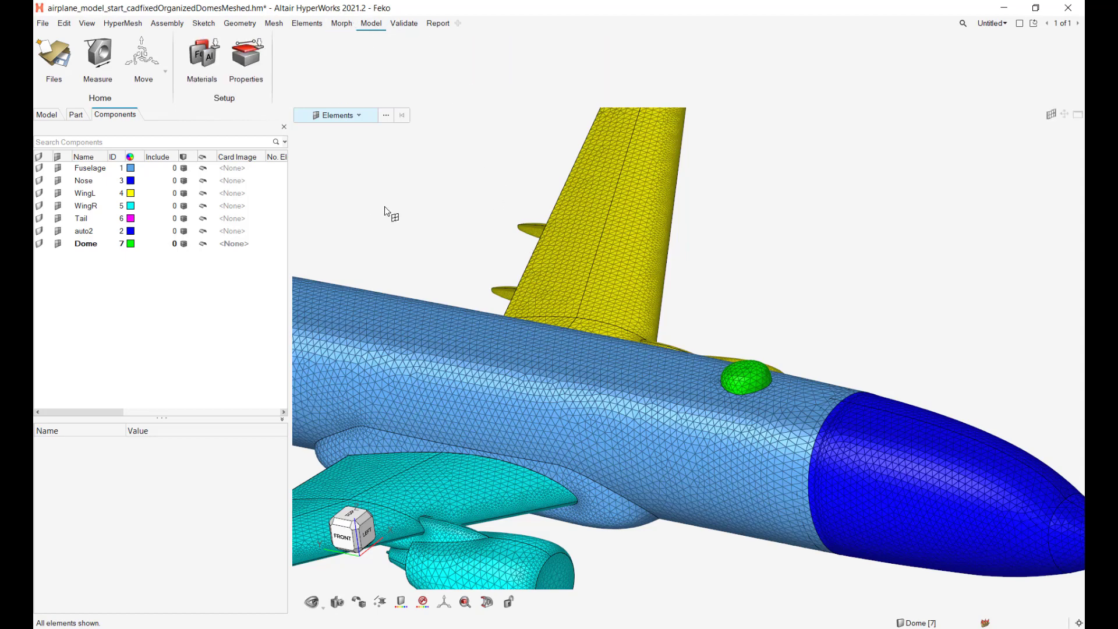
left_click_drag(290, 235, 345, 235)
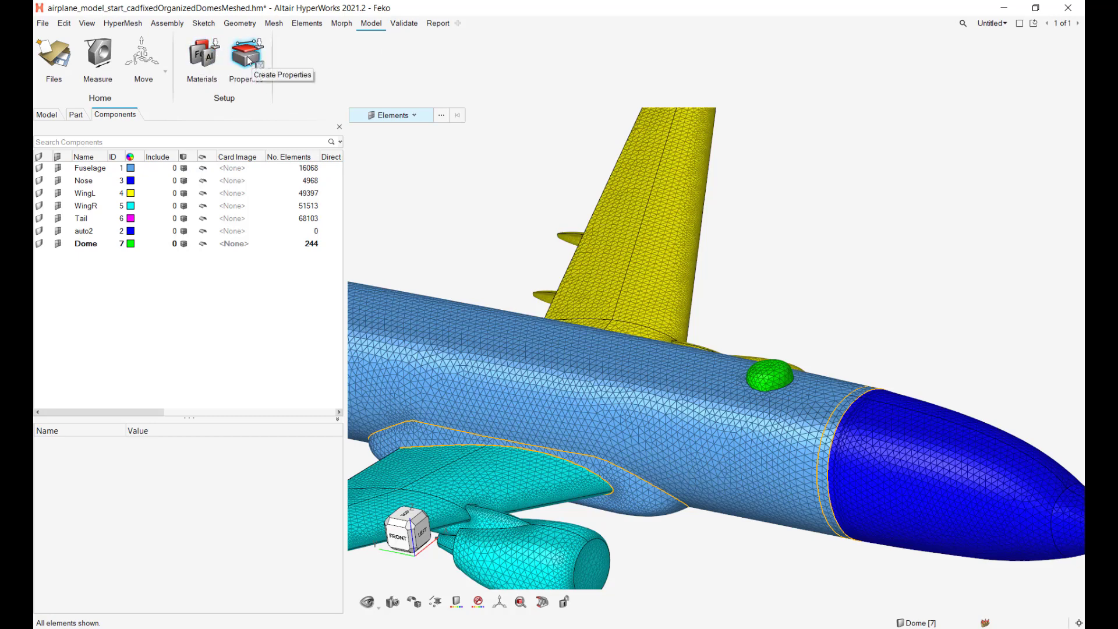
left_click(200, 59)
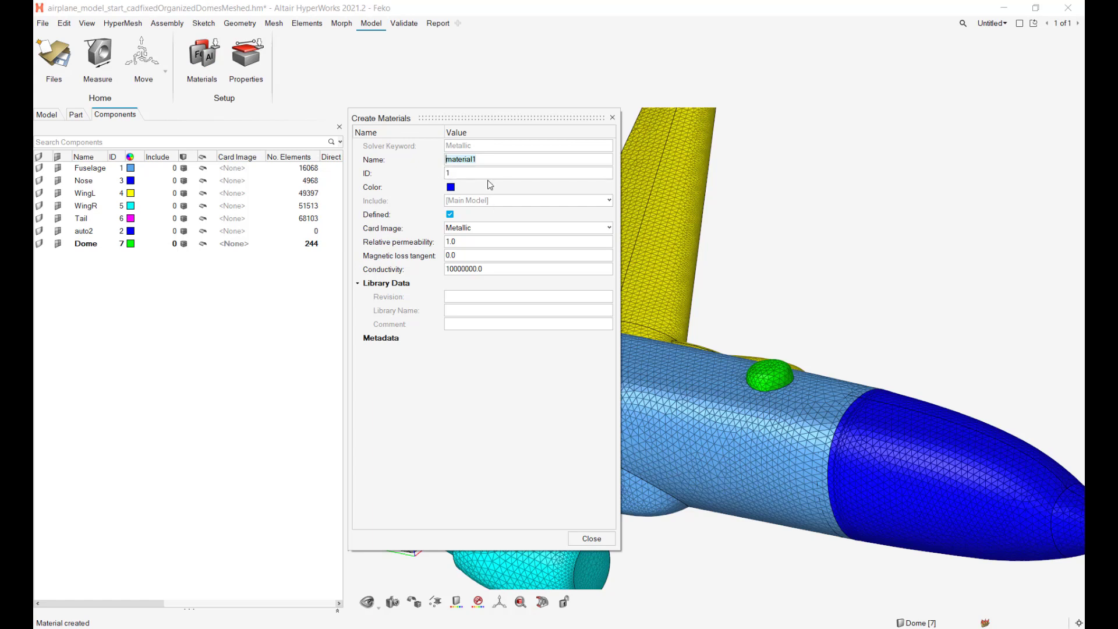
left_click(496, 228)
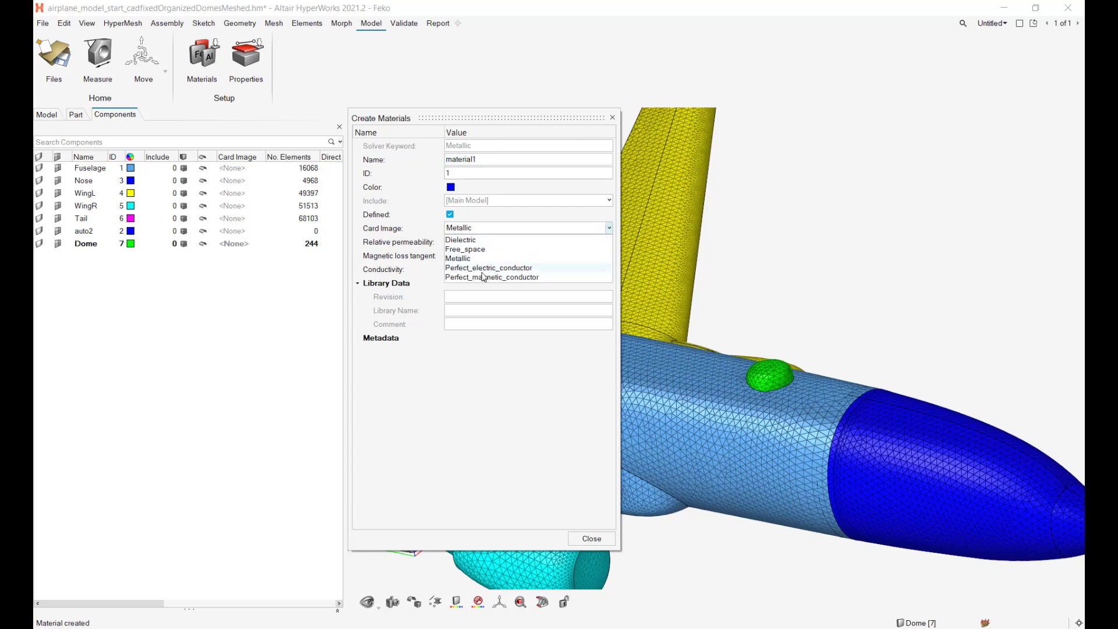
left_click(480, 260)
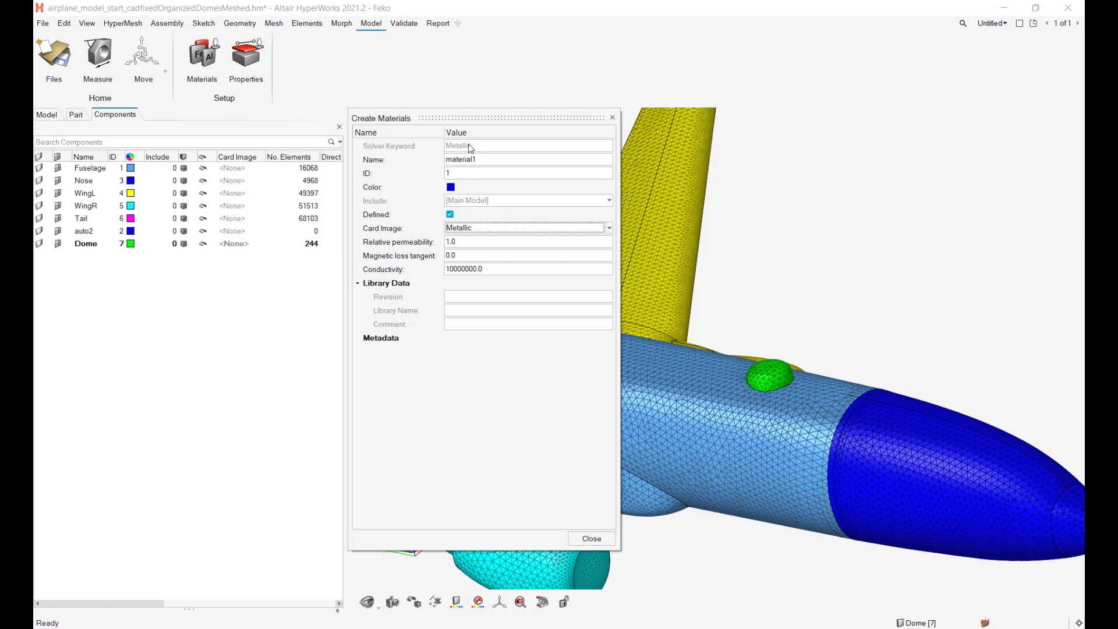
left_click(492, 163)
type("Steel")
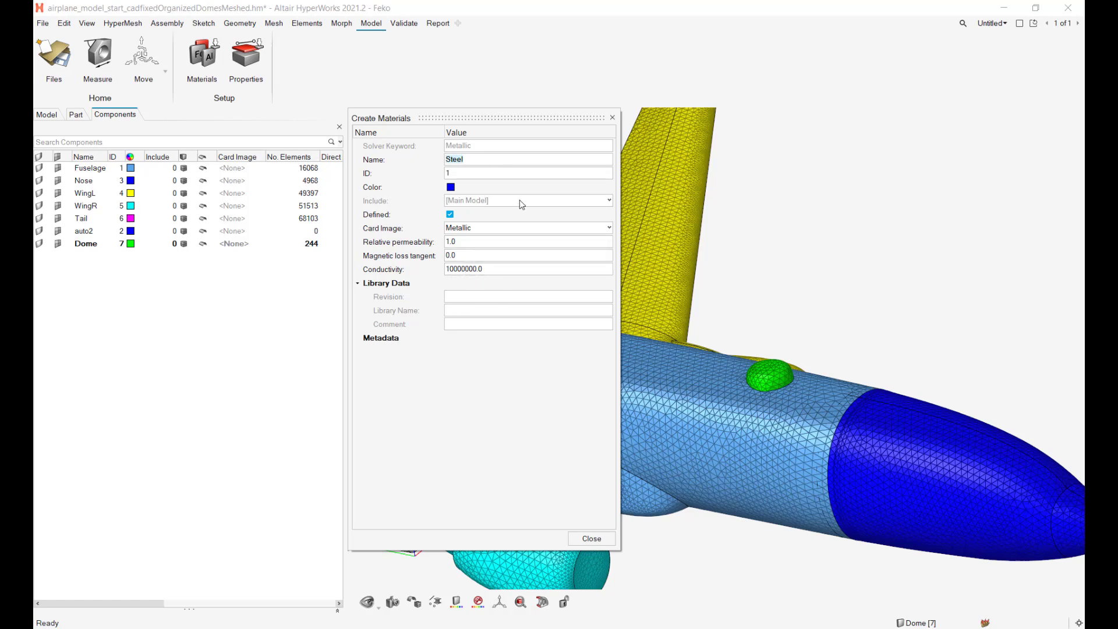
left_click(592, 539)
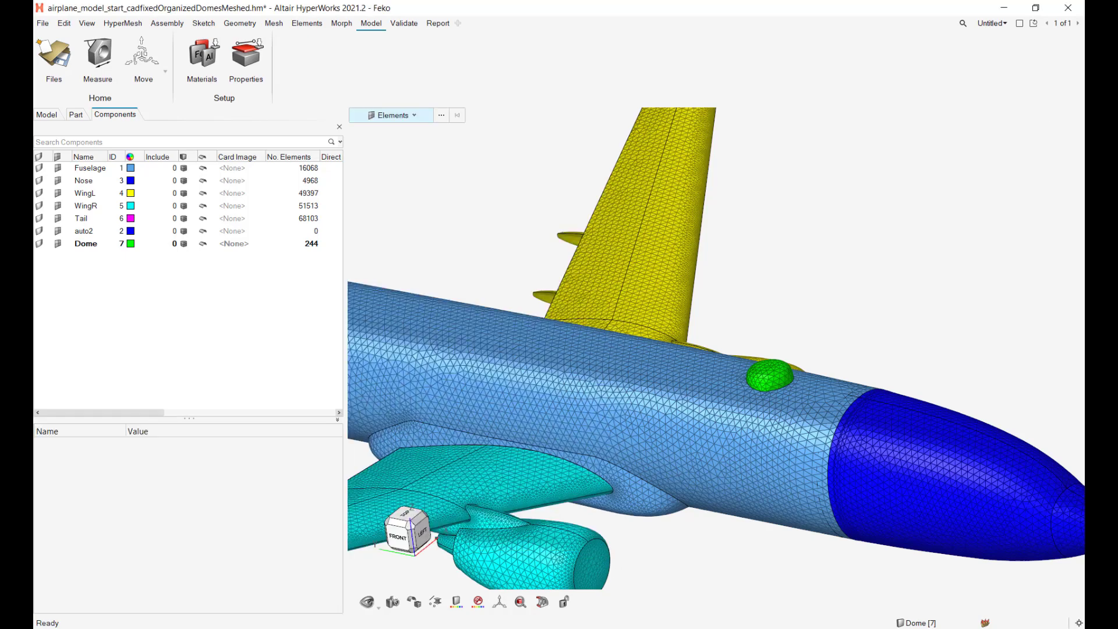
- Create a second Metallic material named Alum with a conductivity of 15
left_click(59, 117)
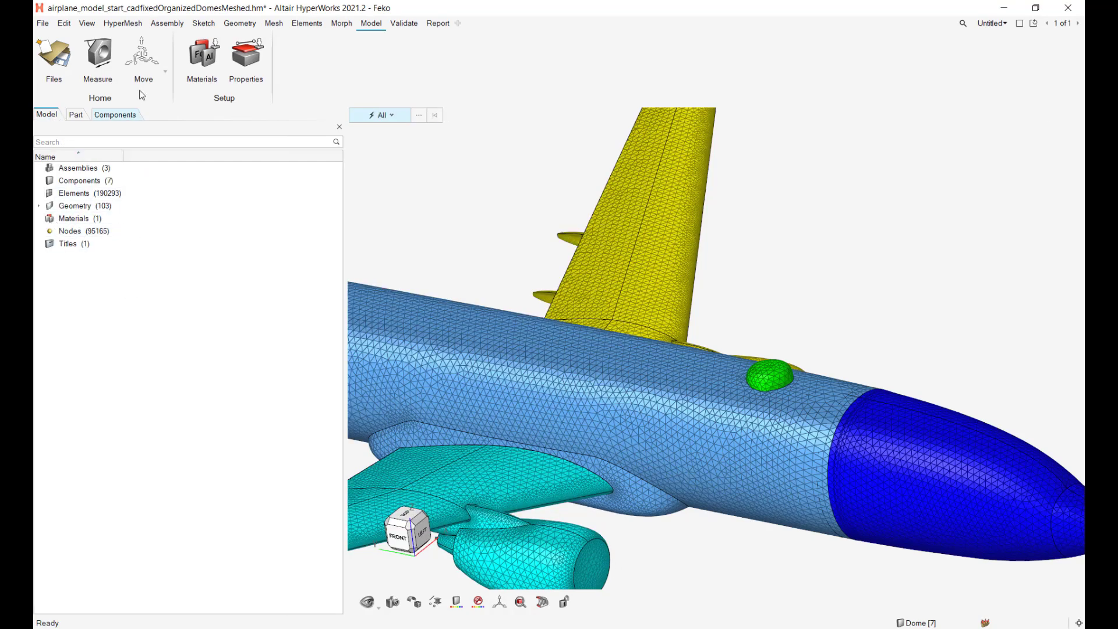
left_click(202, 58)
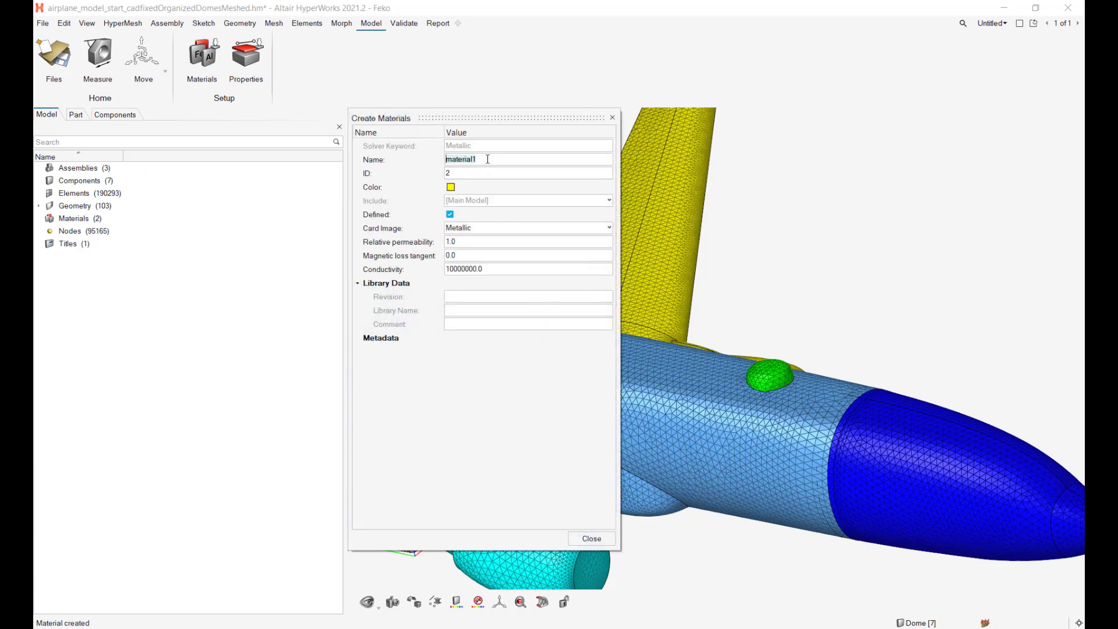
type("Alum")
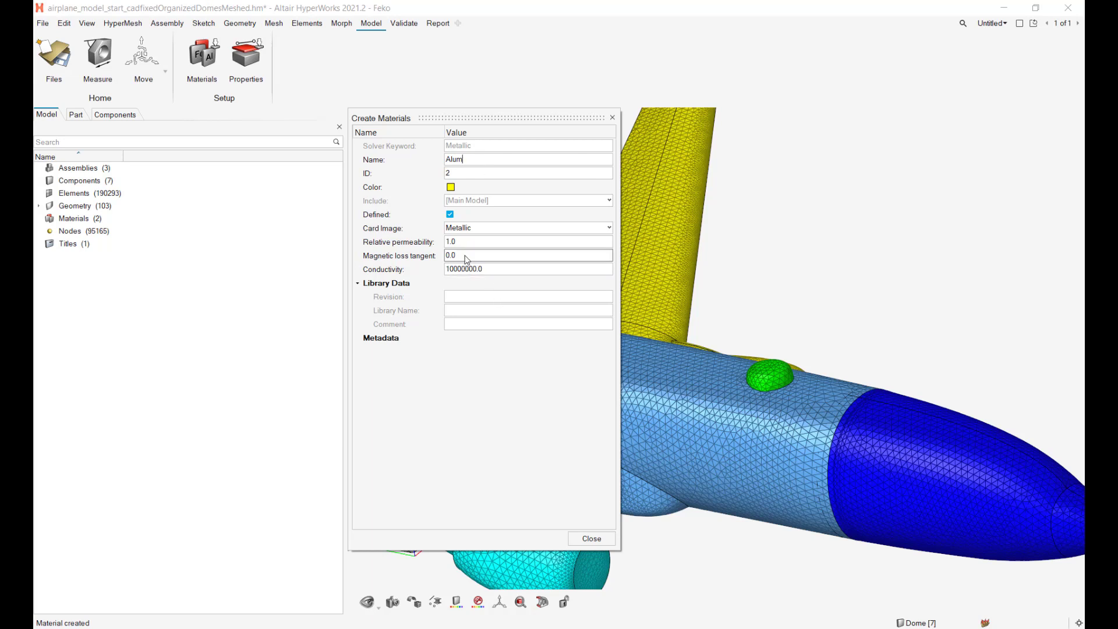
left_click(474, 269)
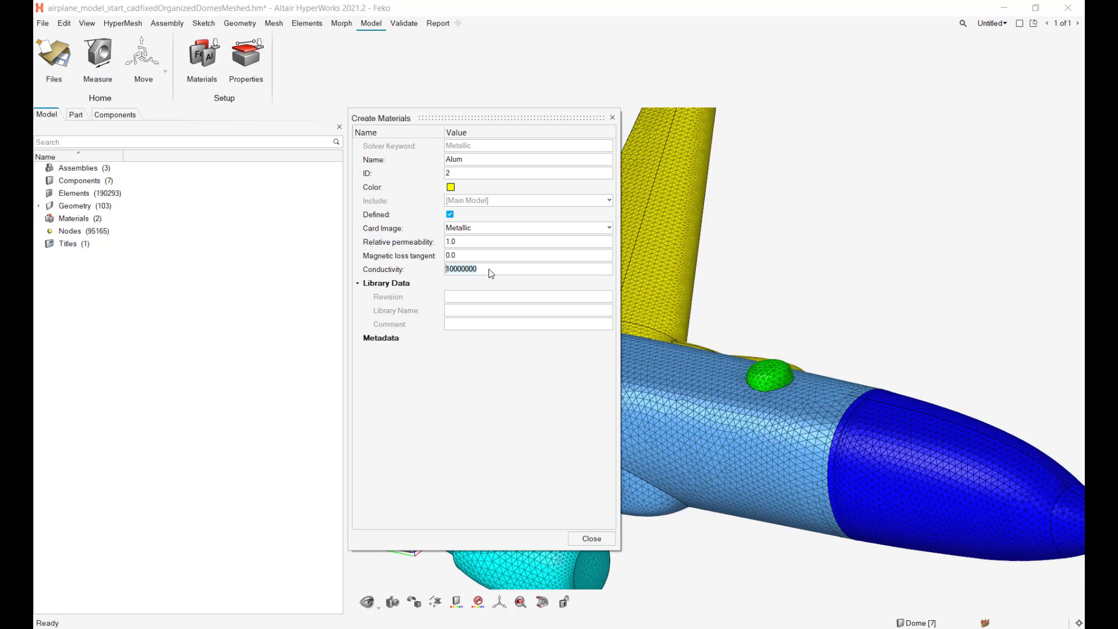
type("15")
left_click(592, 540)
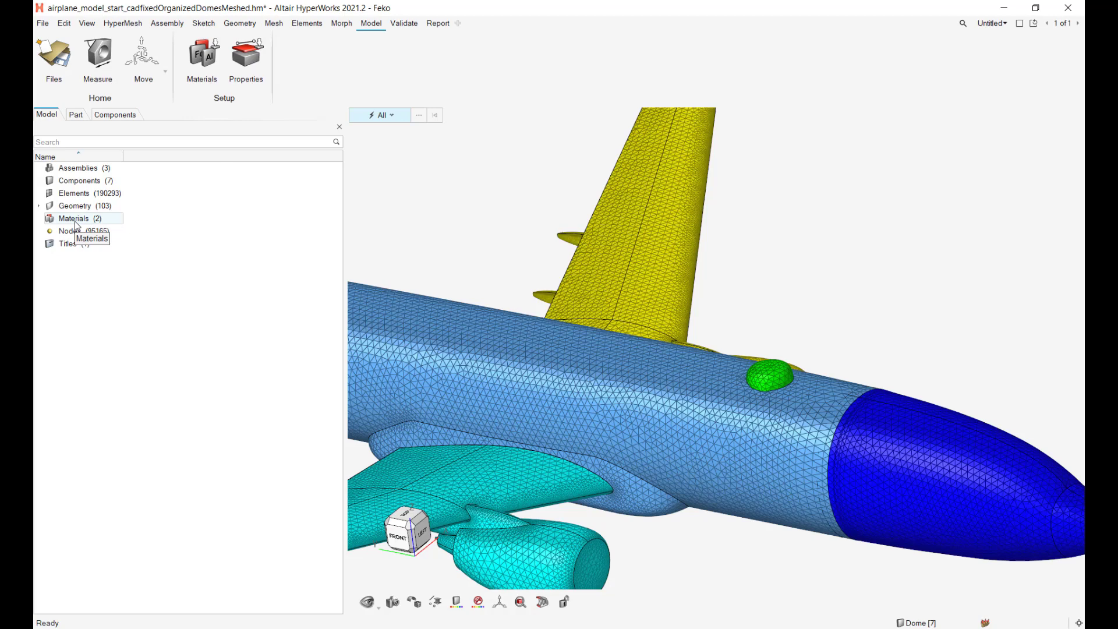
- Create a Triangle property and name it Wing
left_click(243, 54)
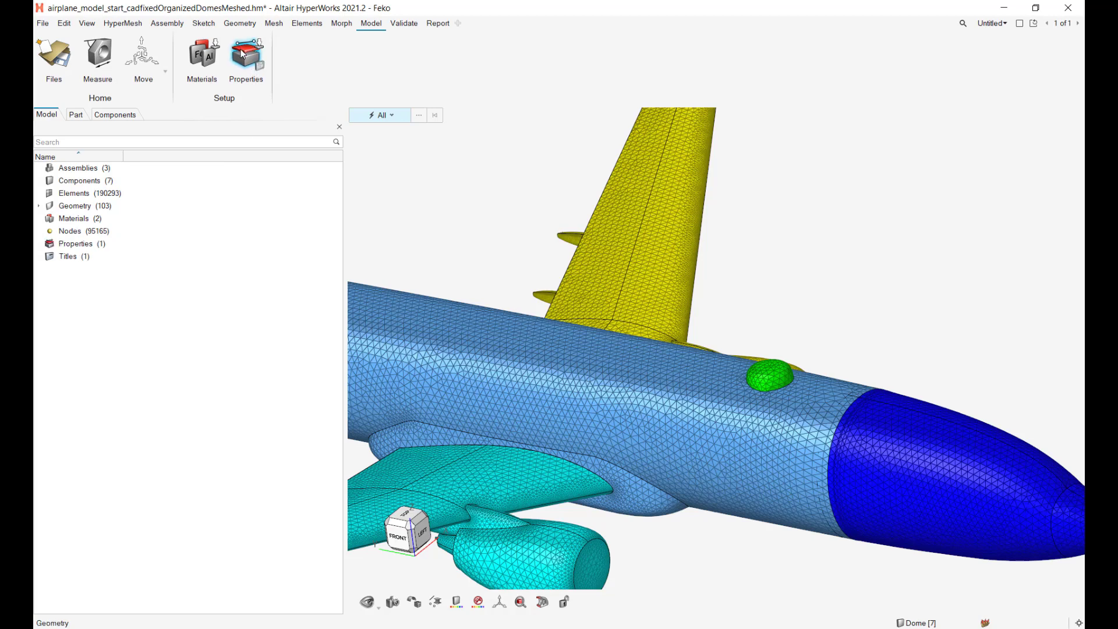
right_click_drag(714, 464, 790, 455)
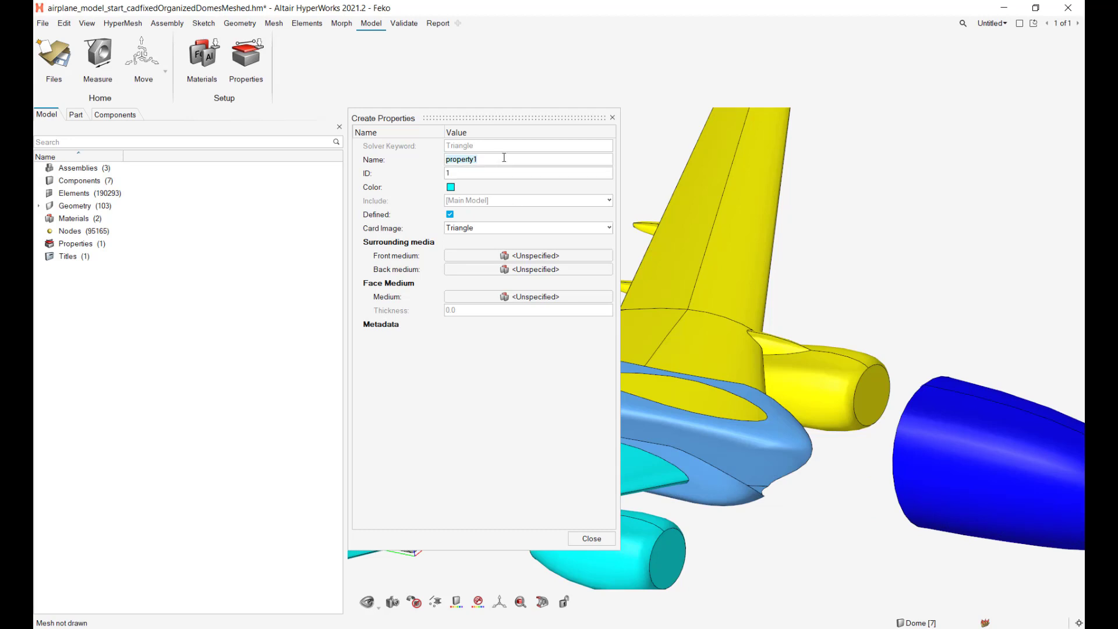
left_click_drag(501, 159, 406, 160)
type("Wing")
- Show the whole airplane again, including every hidden component and element
left_click(367, 601)
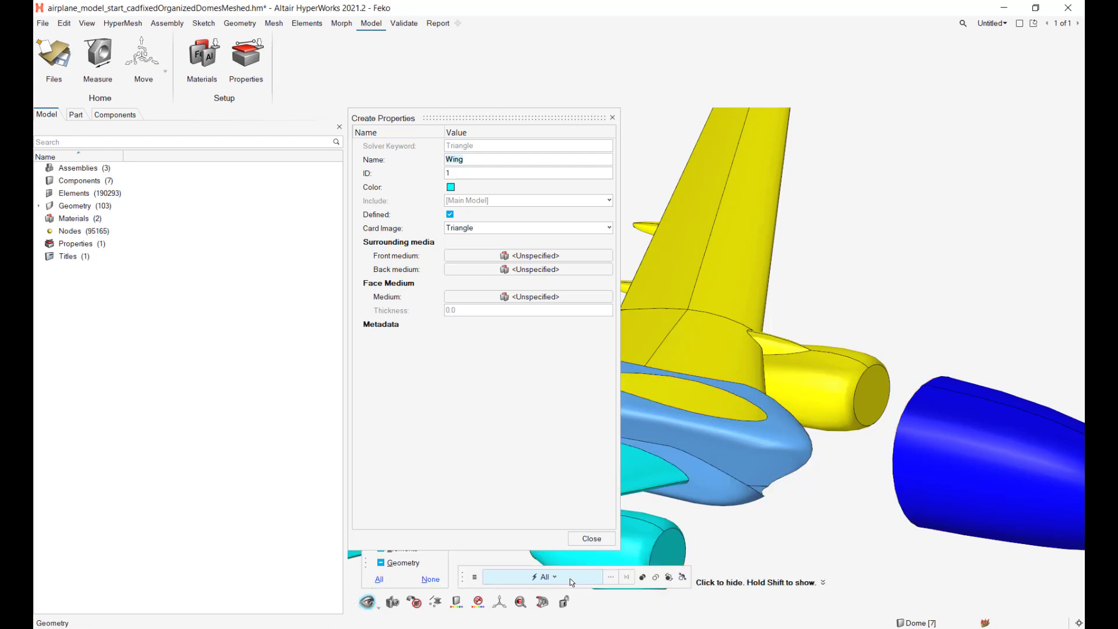
left_click(642, 579)
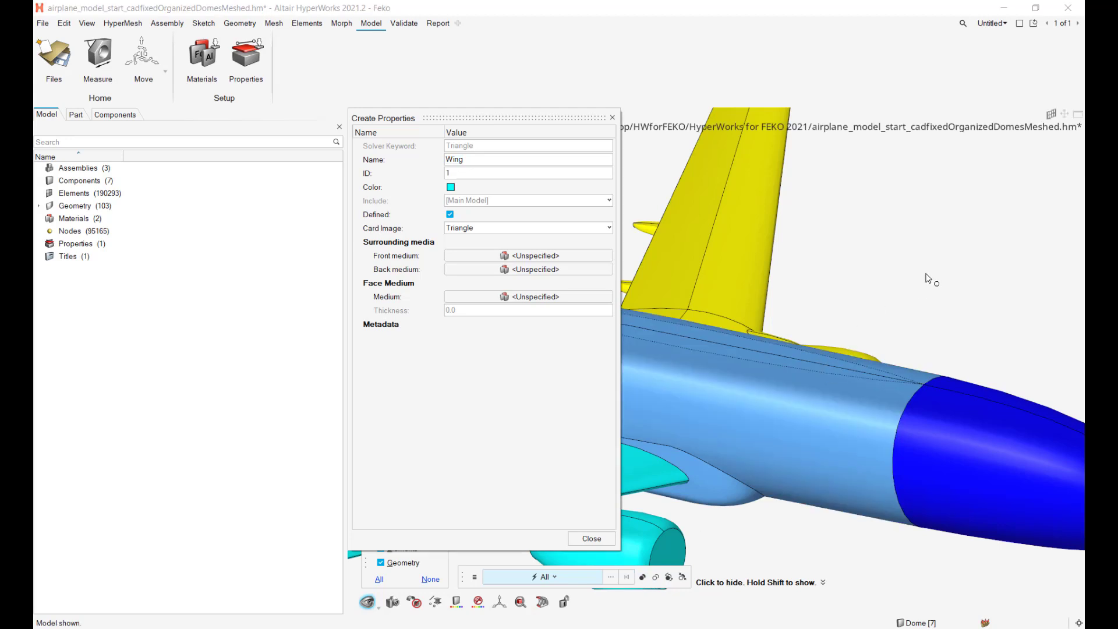
key("Escape")
scroll(903, 297, "down", 3)
right_click_drag(928, 316, 979, 366)
key("a")
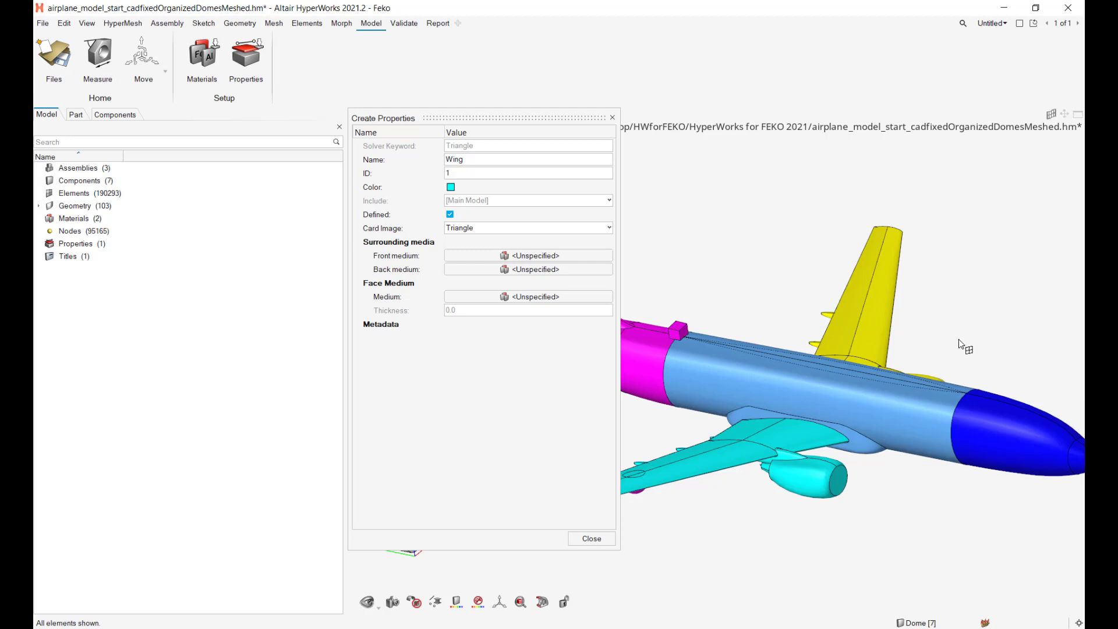
- Switch the model display to shaded elements with visible mesh lines
scroll(728, 361, "up", 5)
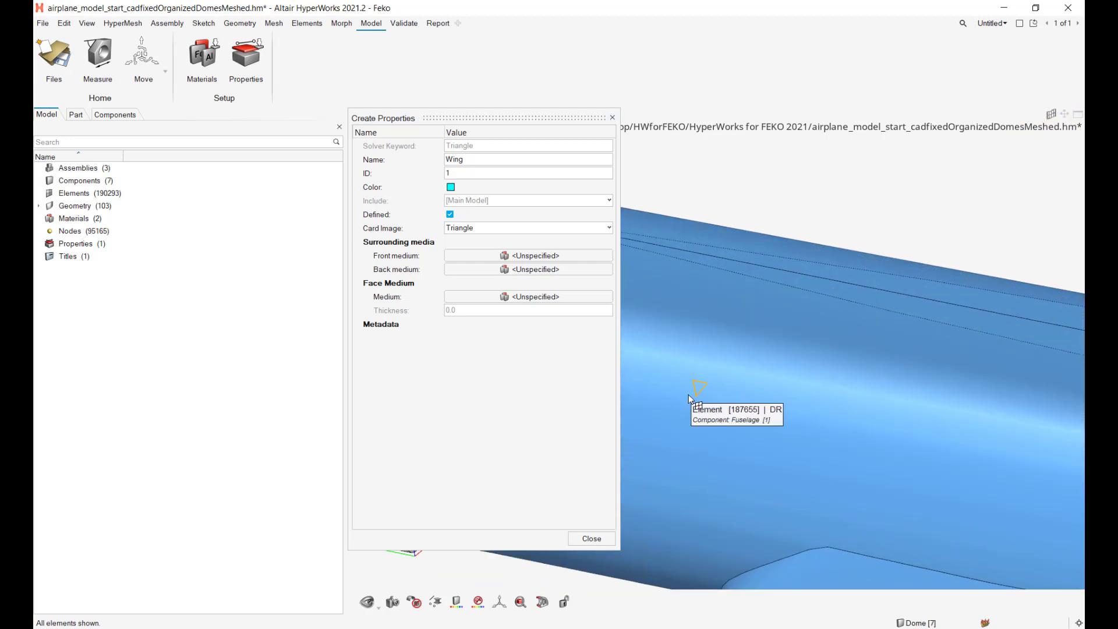
scroll(768, 419, "down", 3)
left_click(368, 603)
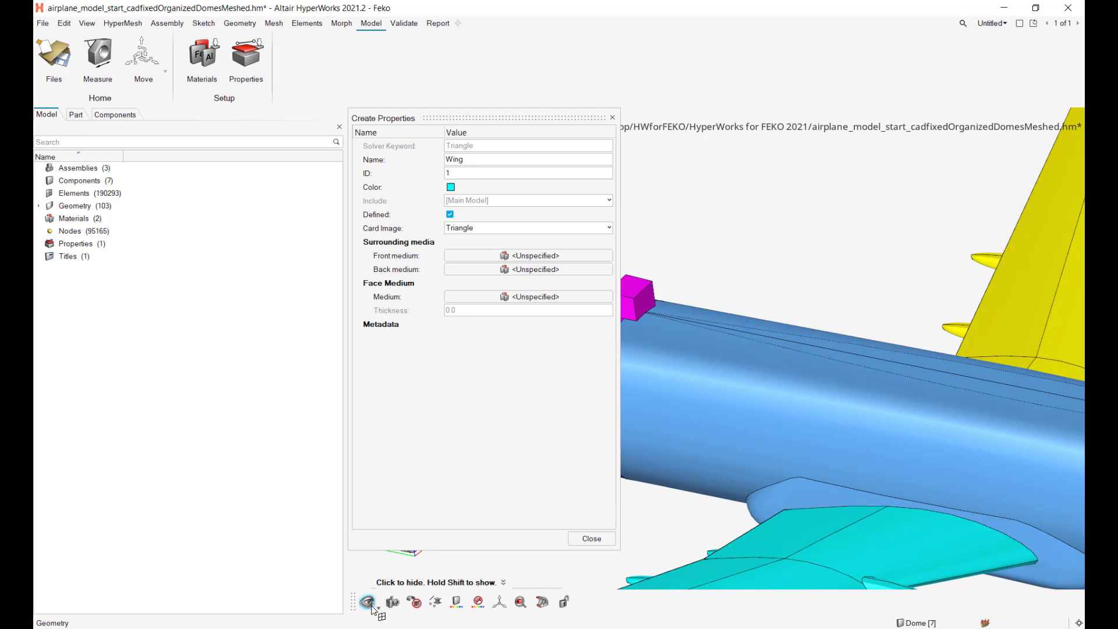
left_click(420, 606)
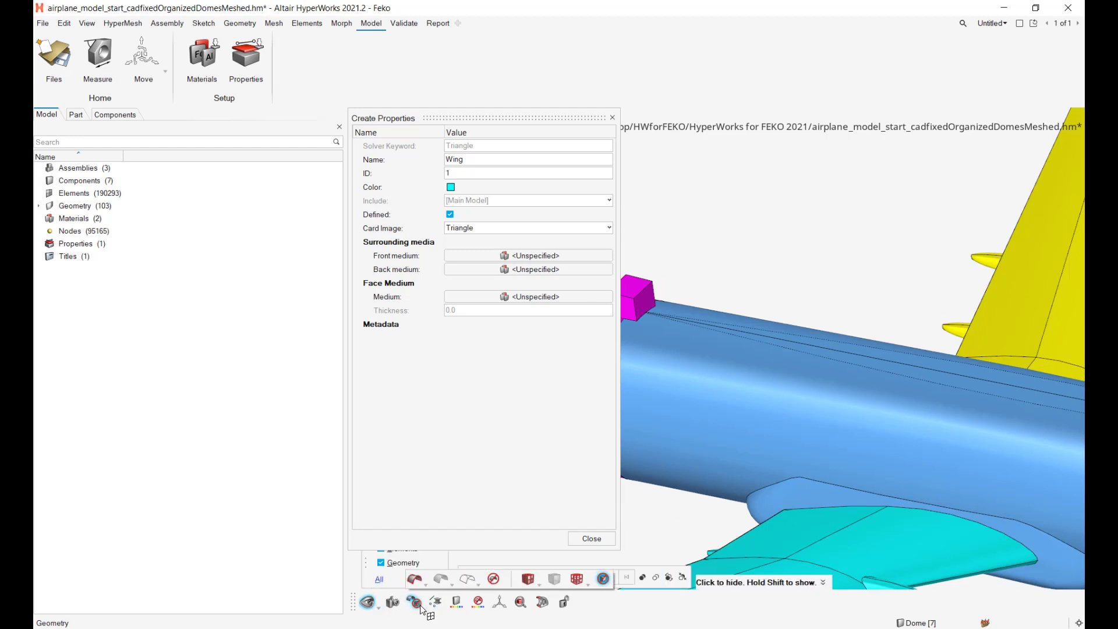
left_click(606, 578)
key("Escape")
right_click_drag(849, 272, 778, 303)
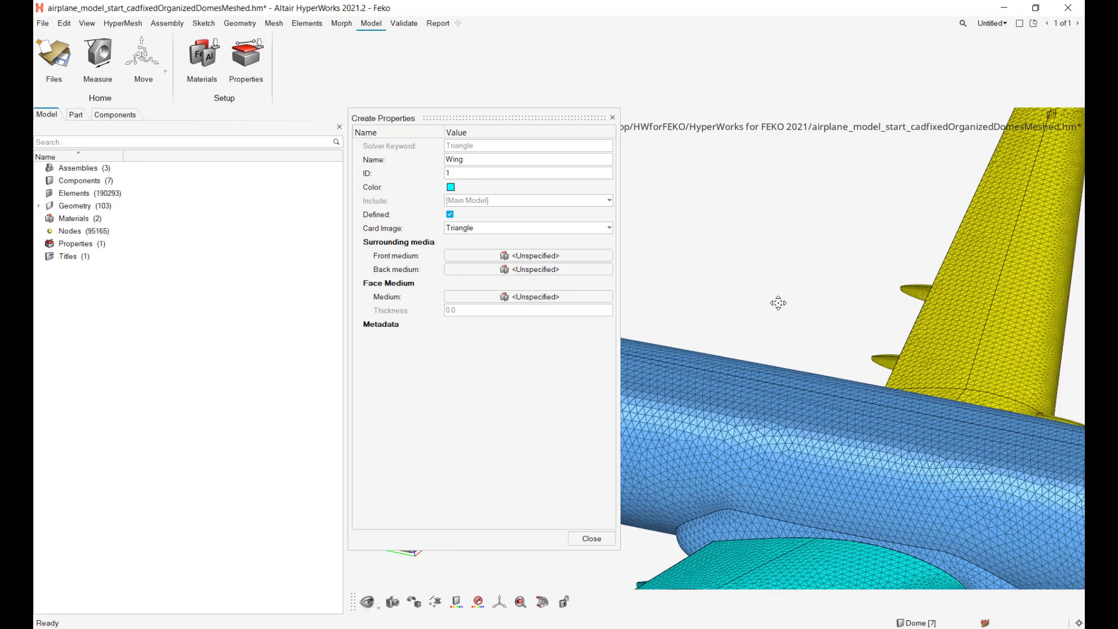
right_click_drag(779, 195, 651, 282)
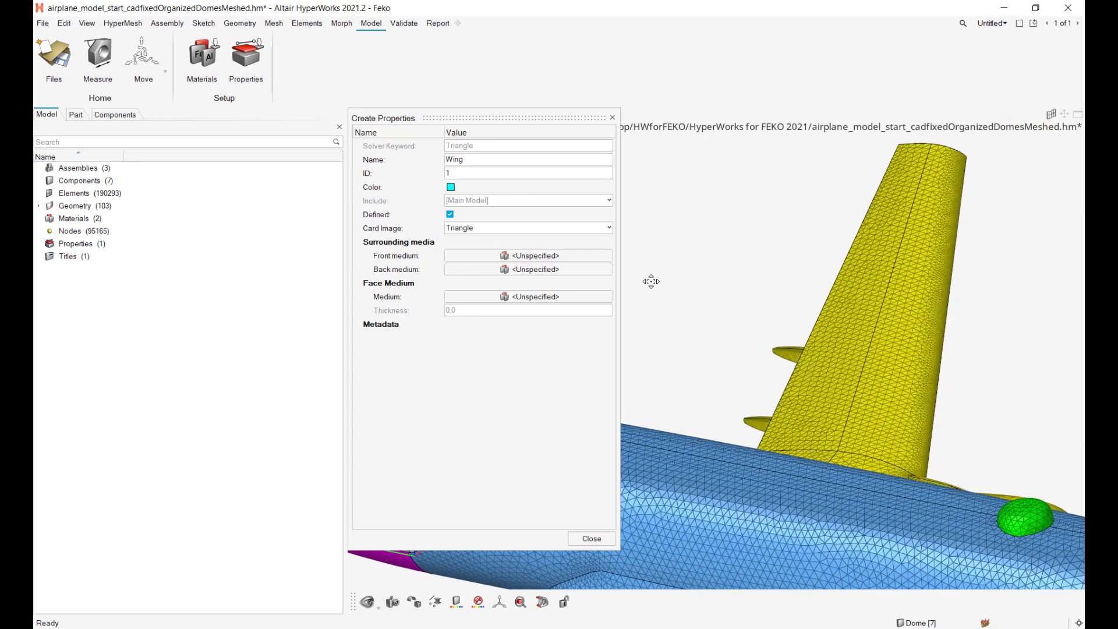
- Set the Wing property's face medium to Alum with a thickness of 1.5 and finish the property
left_click(519, 298)
left_click(565, 310)
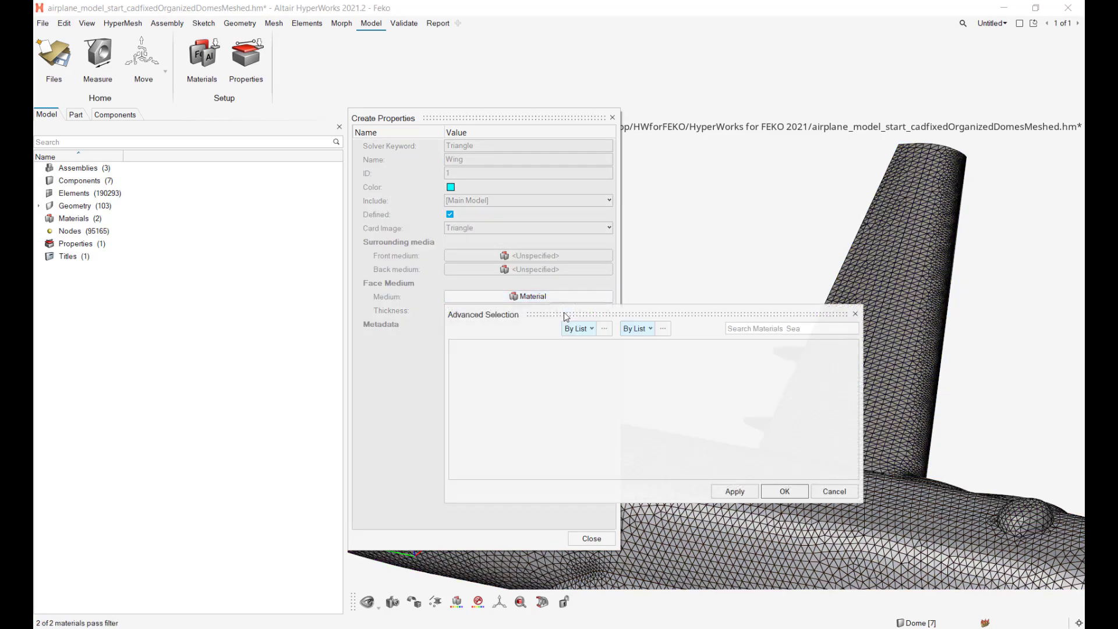
left_click_drag(570, 315, 598, 352)
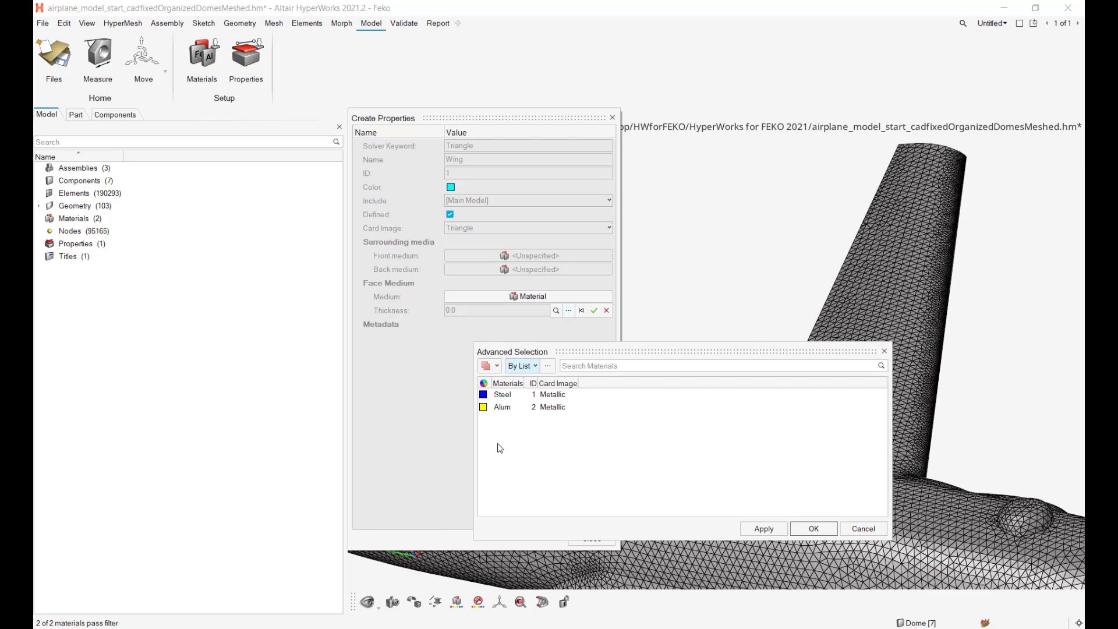
left_click(503, 409)
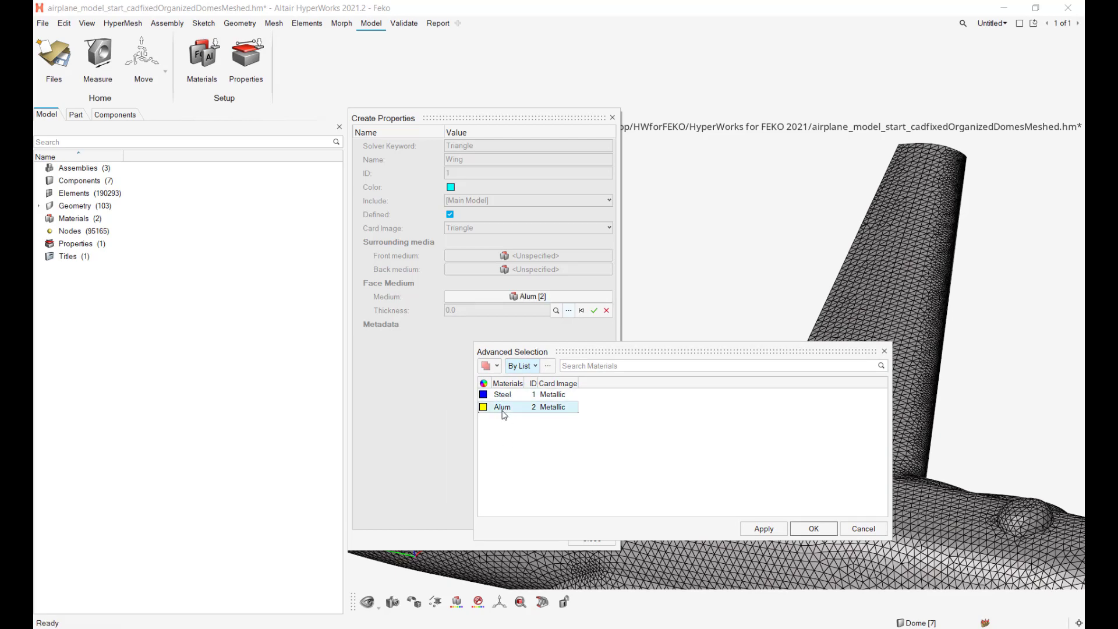
left_click(813, 528)
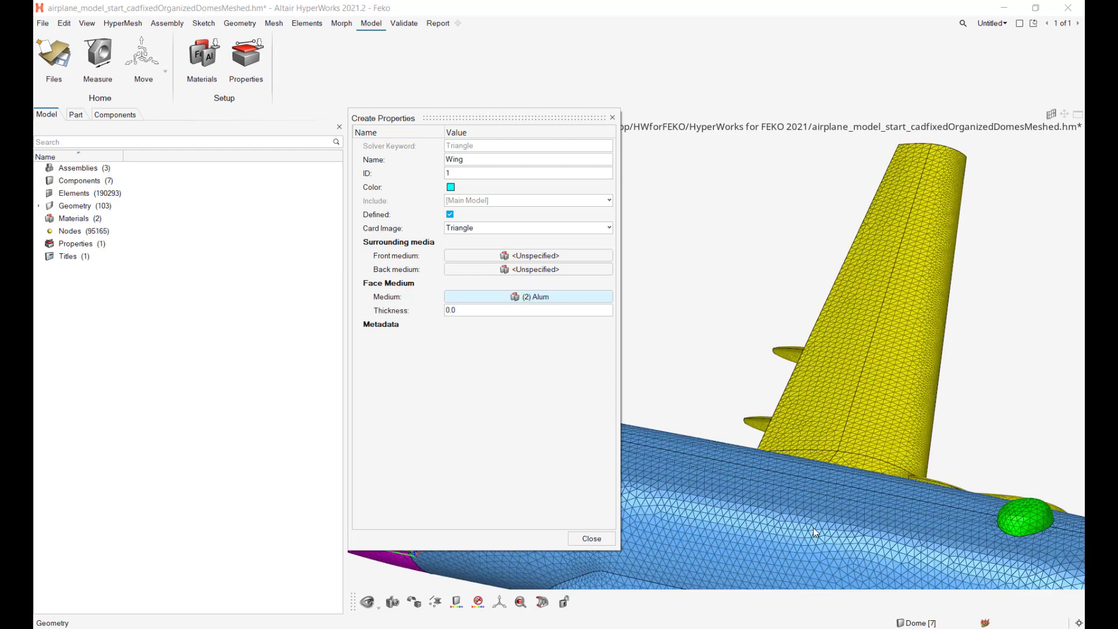
left_click(488, 313)
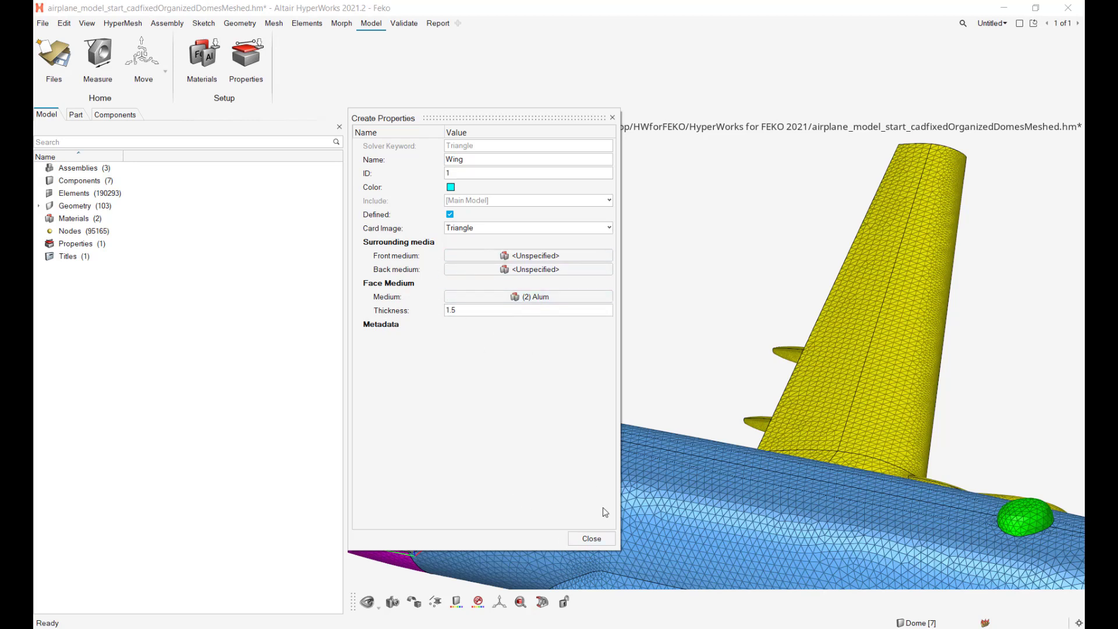
left_click(592, 540)
- Create a second Triangle property named FULSEAGE with Steel as its face medium
left_click(245, 56)
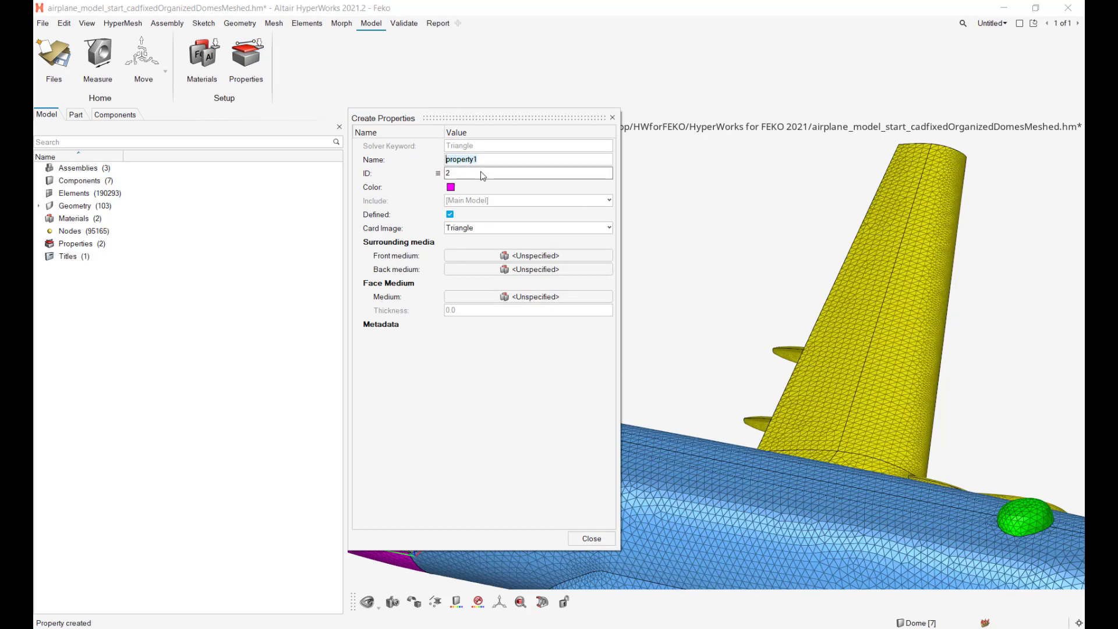
type("FULSEAGE")
left_click(527, 297)
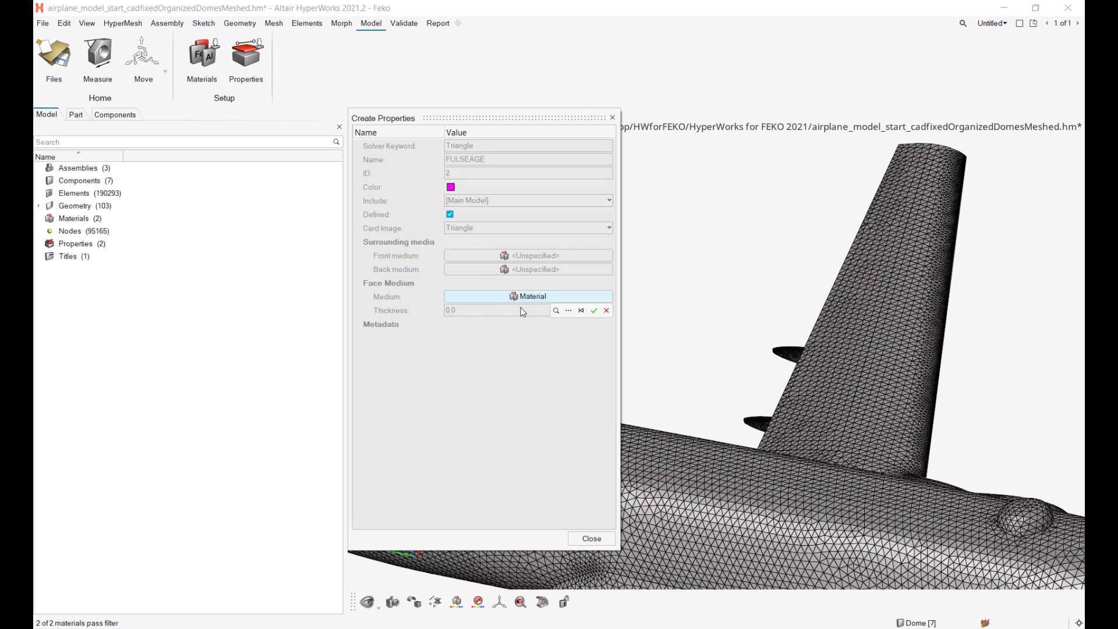
left_click(569, 311)
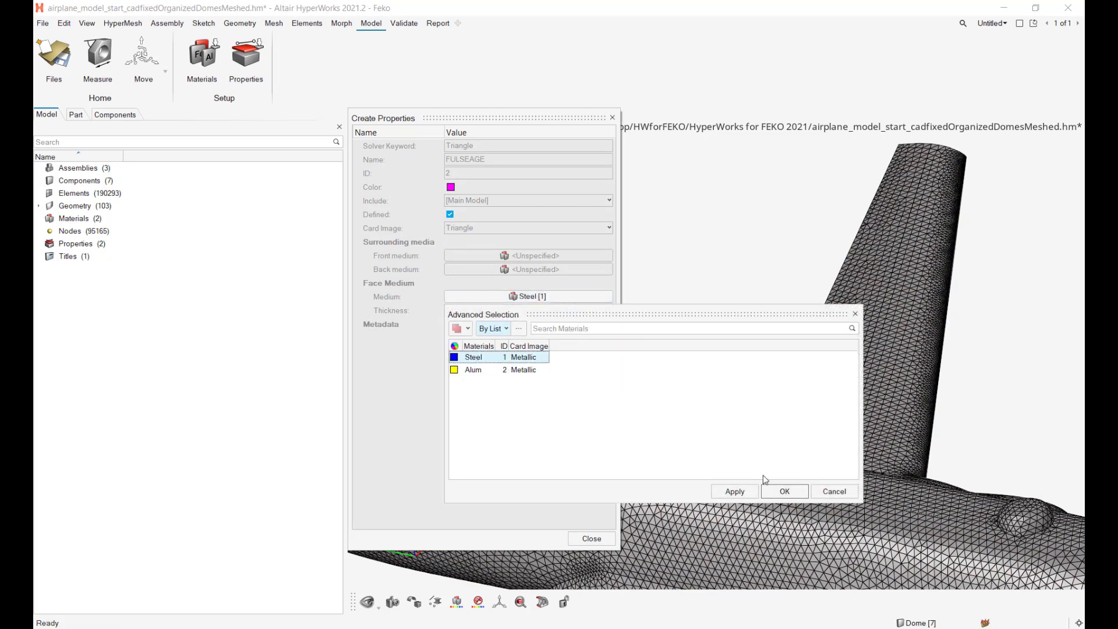
left_click(784, 491)
left_click(491, 311)
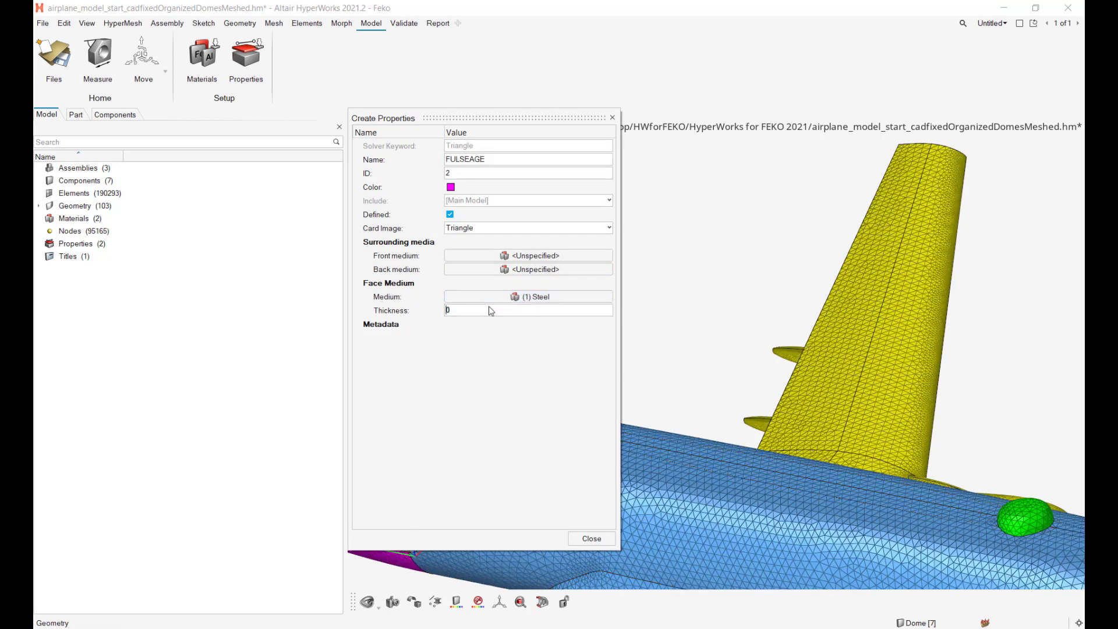
left_click(591, 538)
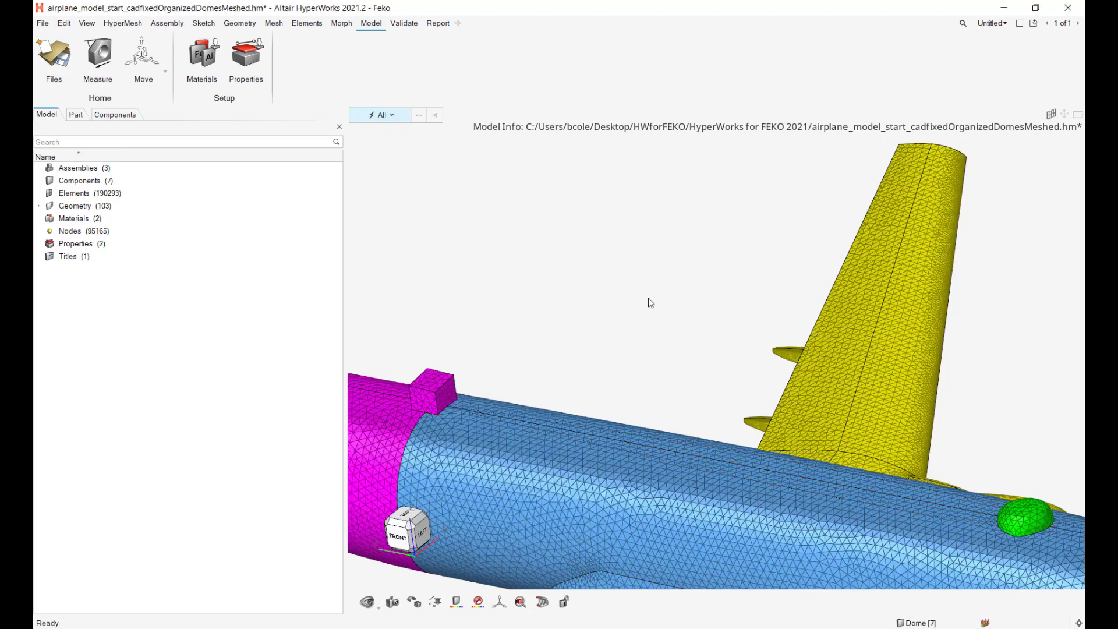
- Start the tool that assigns properties to components, with the airplane's fuselage and both wings in view
key("f")
middle_click_drag(802, 360, 702, 381)
scroll(699, 378, "up", 6)
right_click_drag(658, 373, 860, 317)
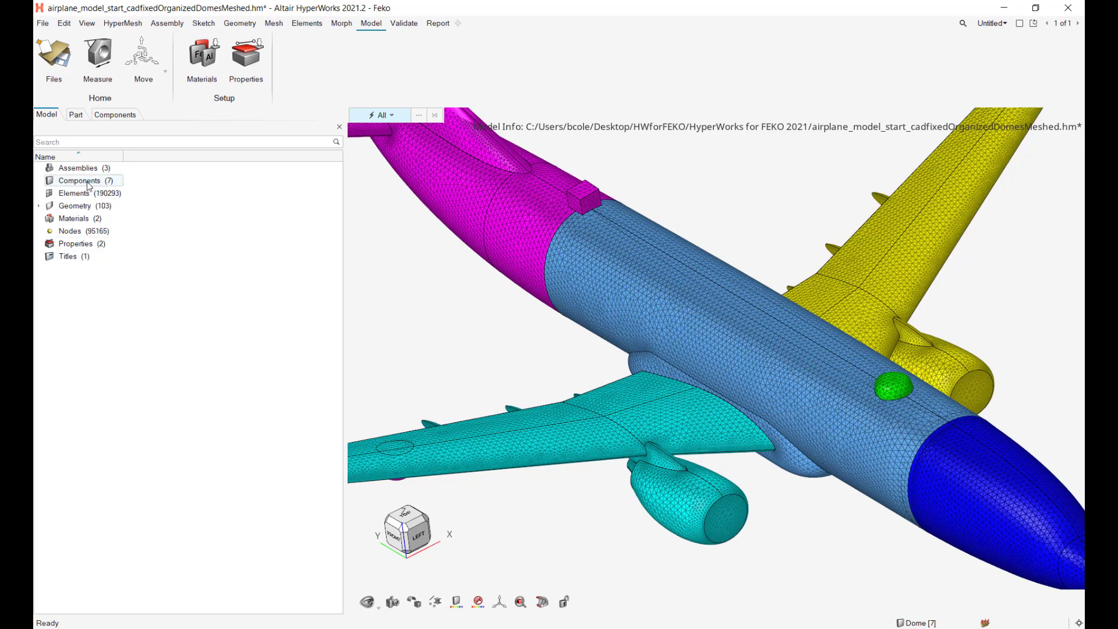
left_click(215, 50)
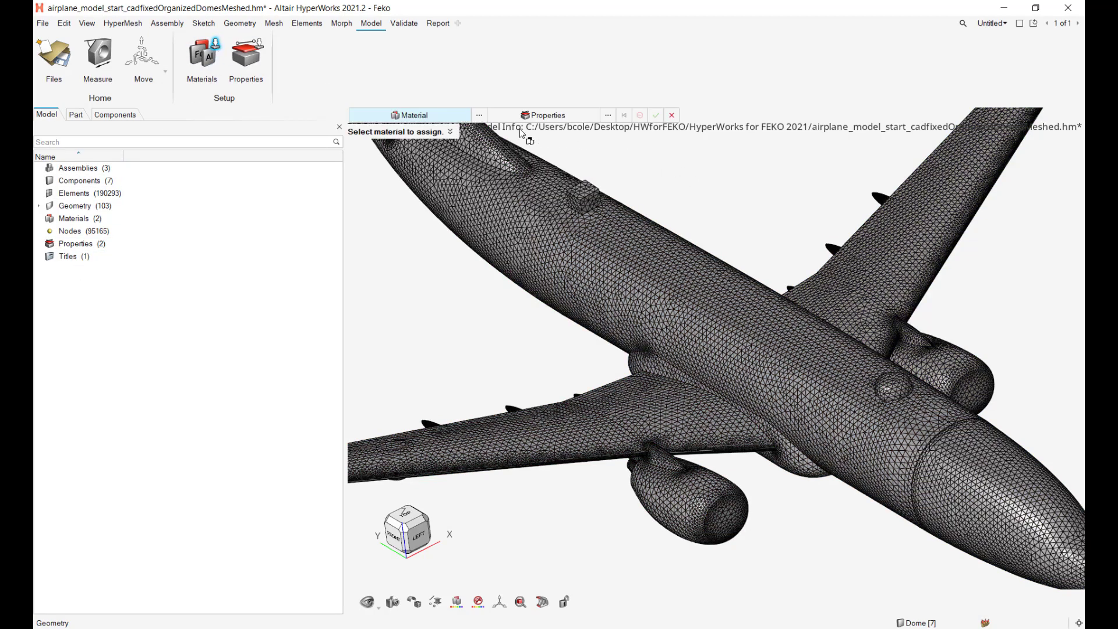
left_click(260, 49)
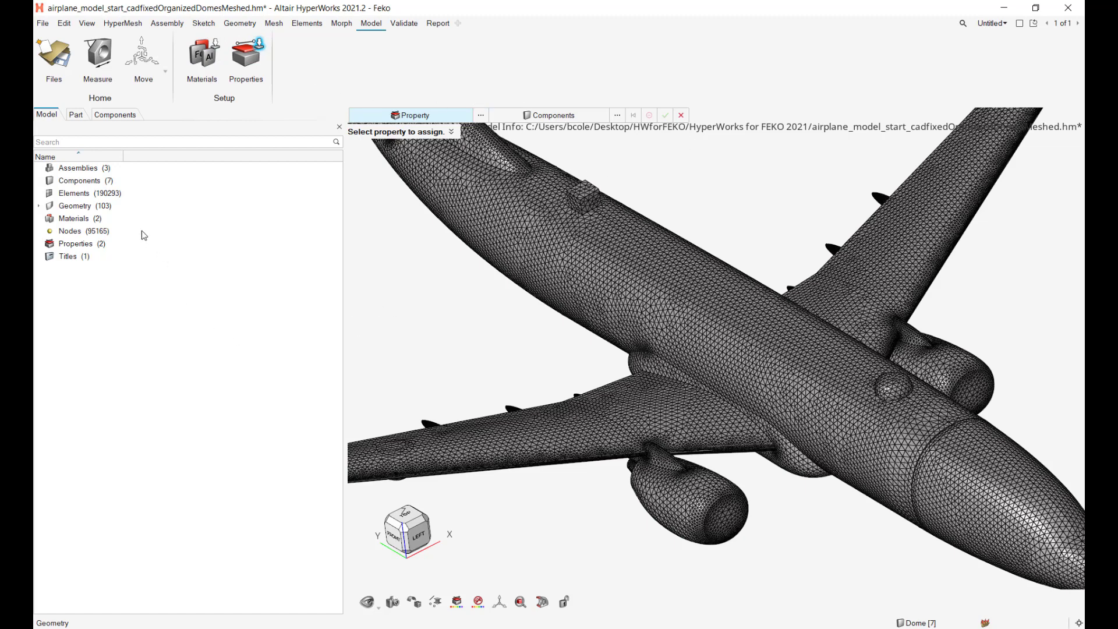
- Open the list of all components and widen it to show the property columns
left_click(117, 115)
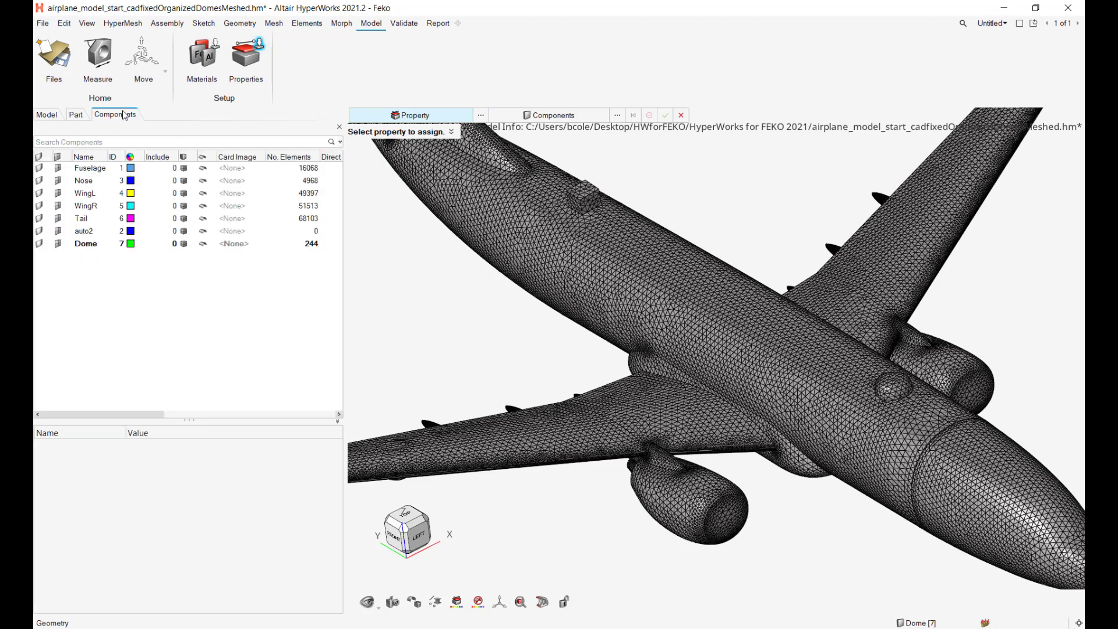
left_click(55, 117)
double_click(74, 181)
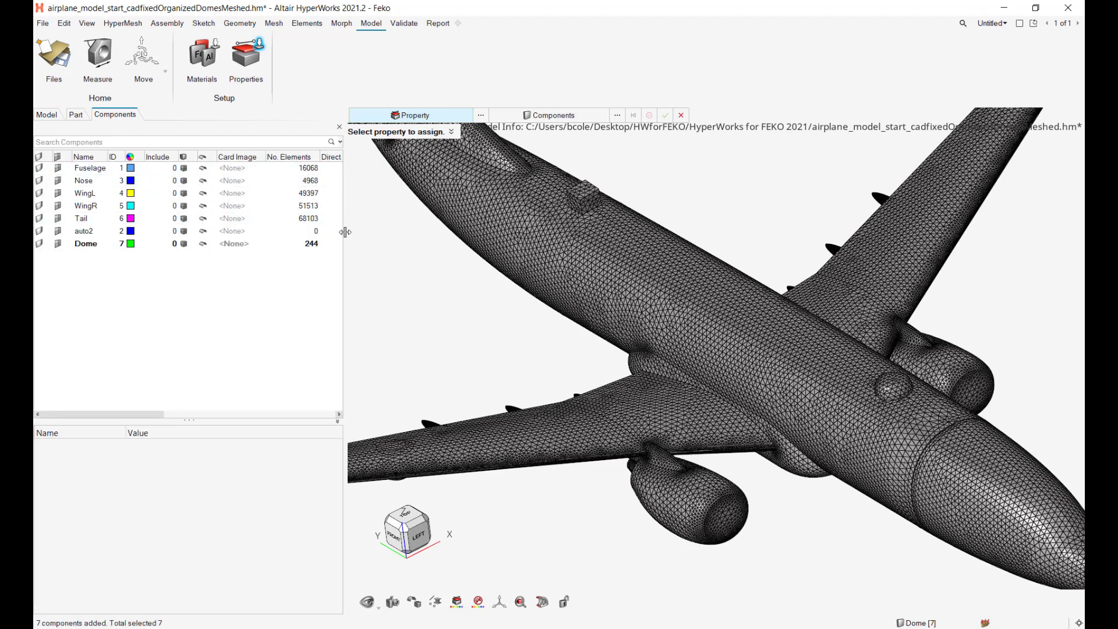
left_click_drag(493, 239, 493, 238)
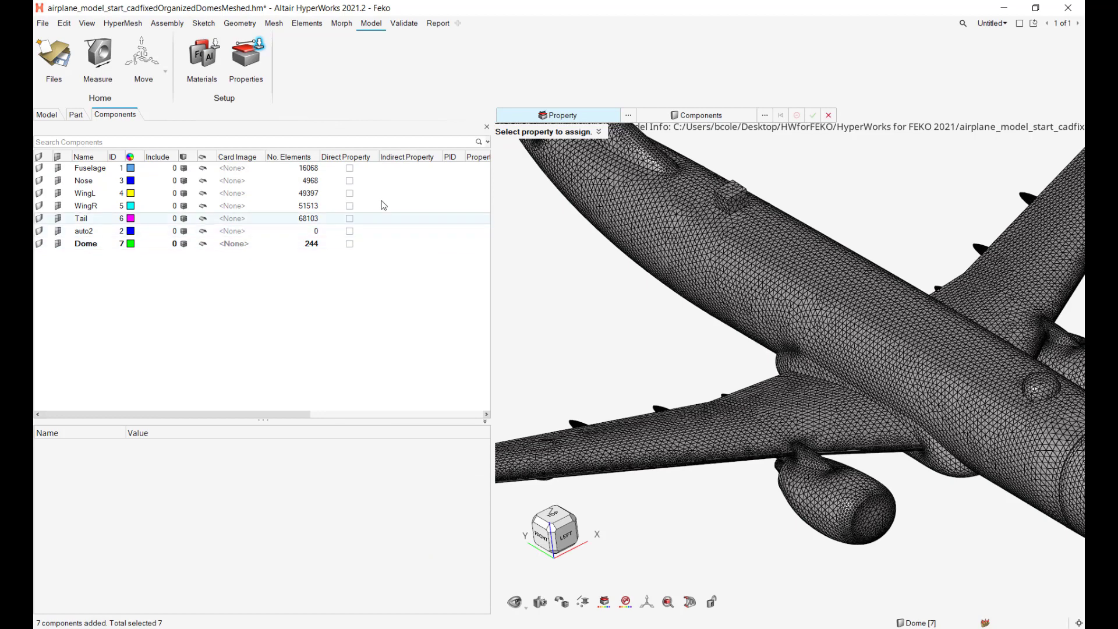
- Assign the FULSEAGE property to the Fuselage component
left_click(88, 168)
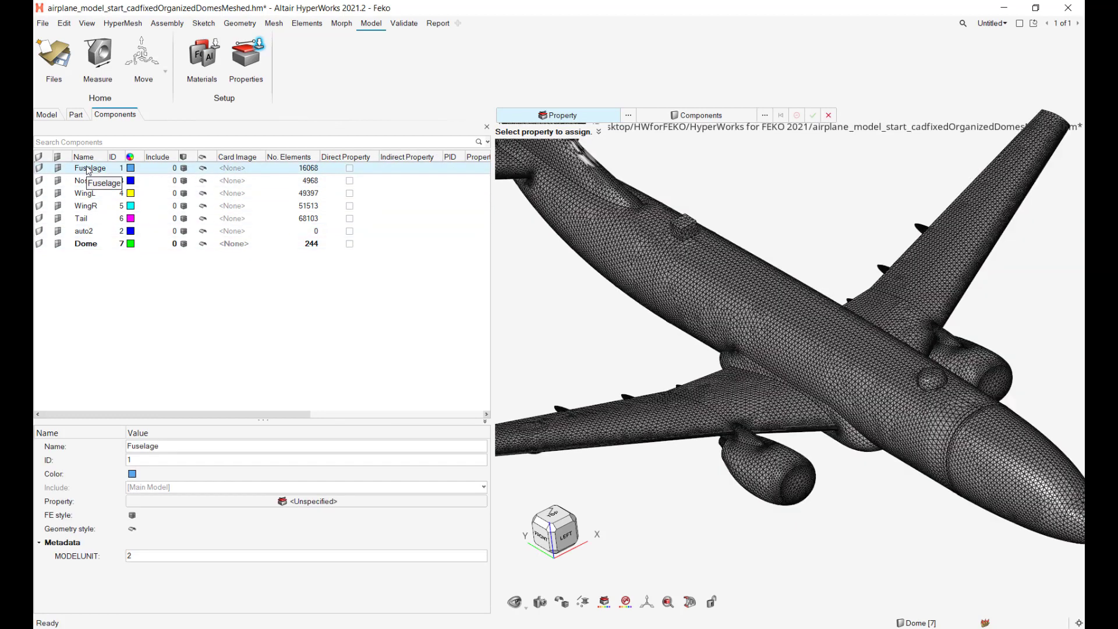
left_click(180, 504)
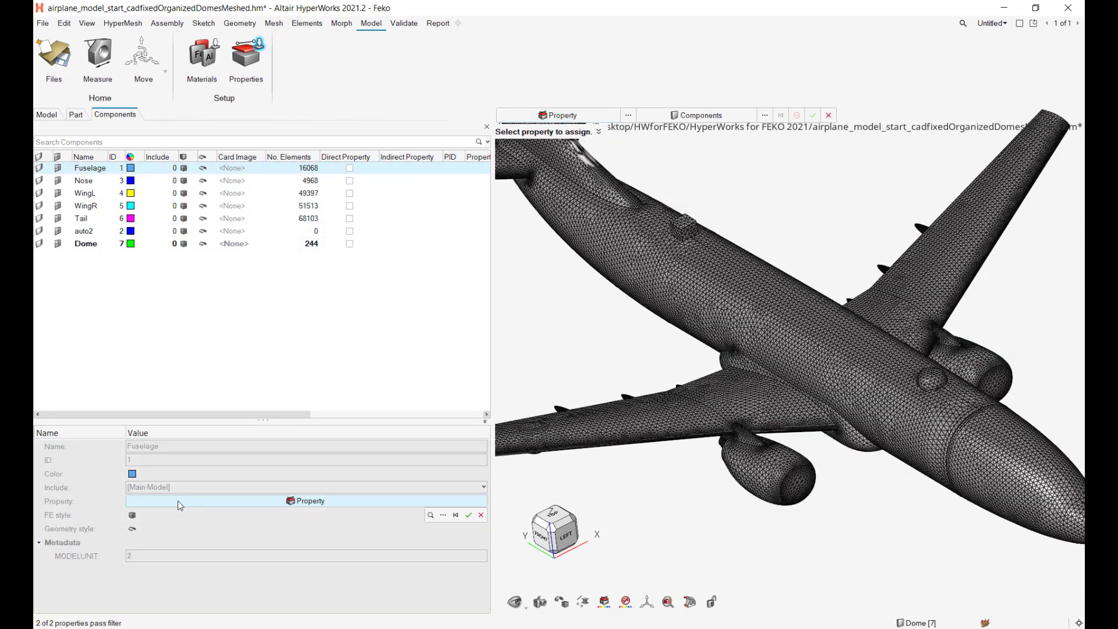
left_click(444, 515)
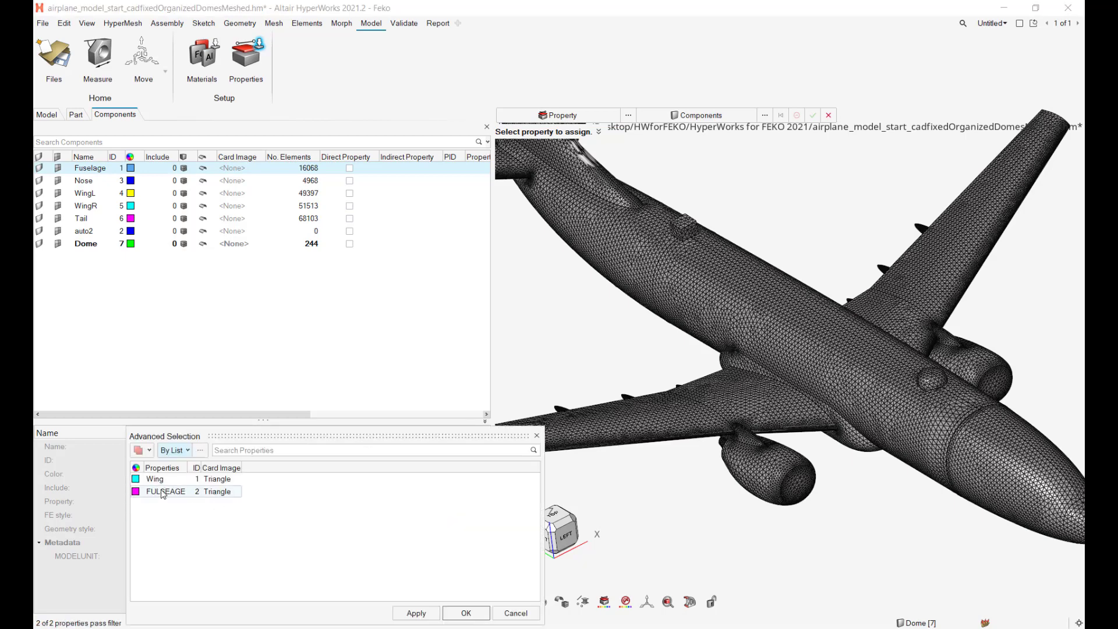
left_click(163, 493)
left_click(466, 613)
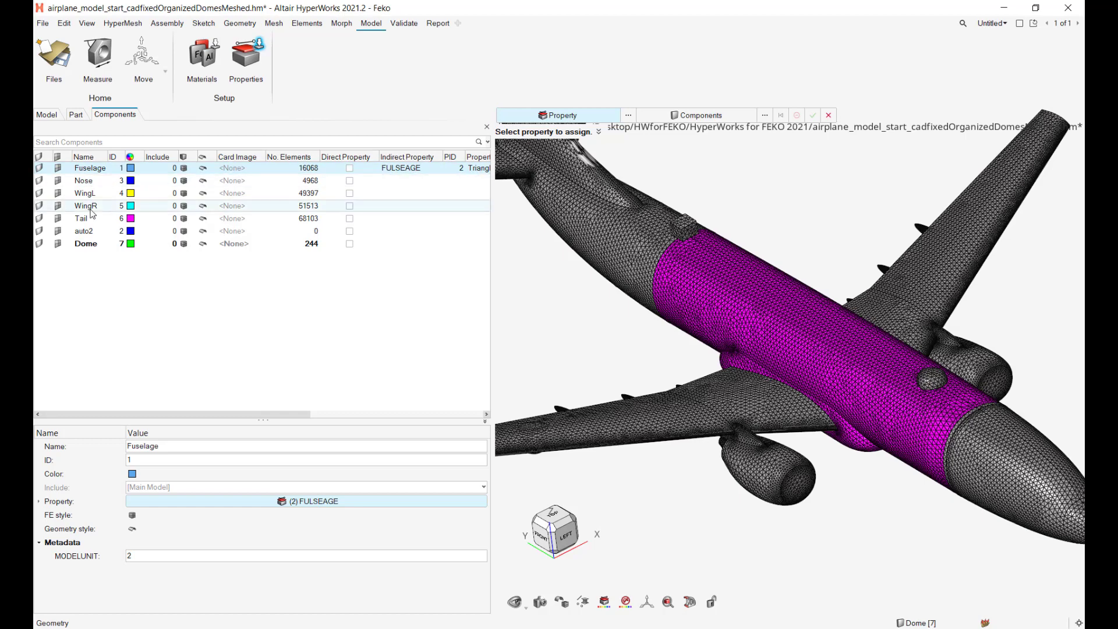
- Assign the FULSEAGE property to the Nose component
left_click(89, 184)
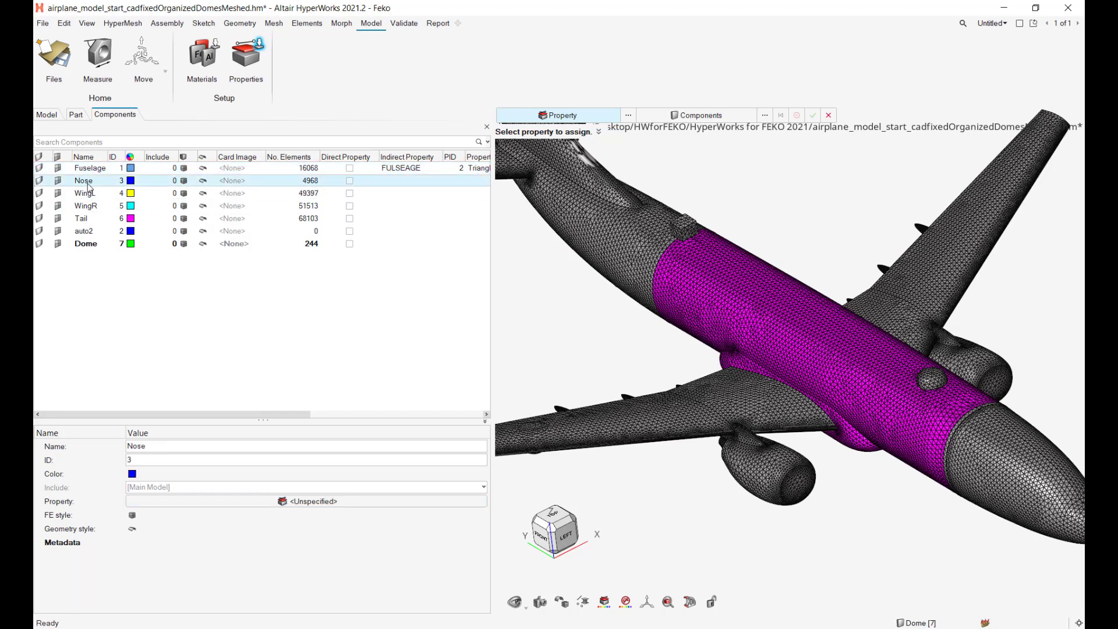
left_click(248, 502)
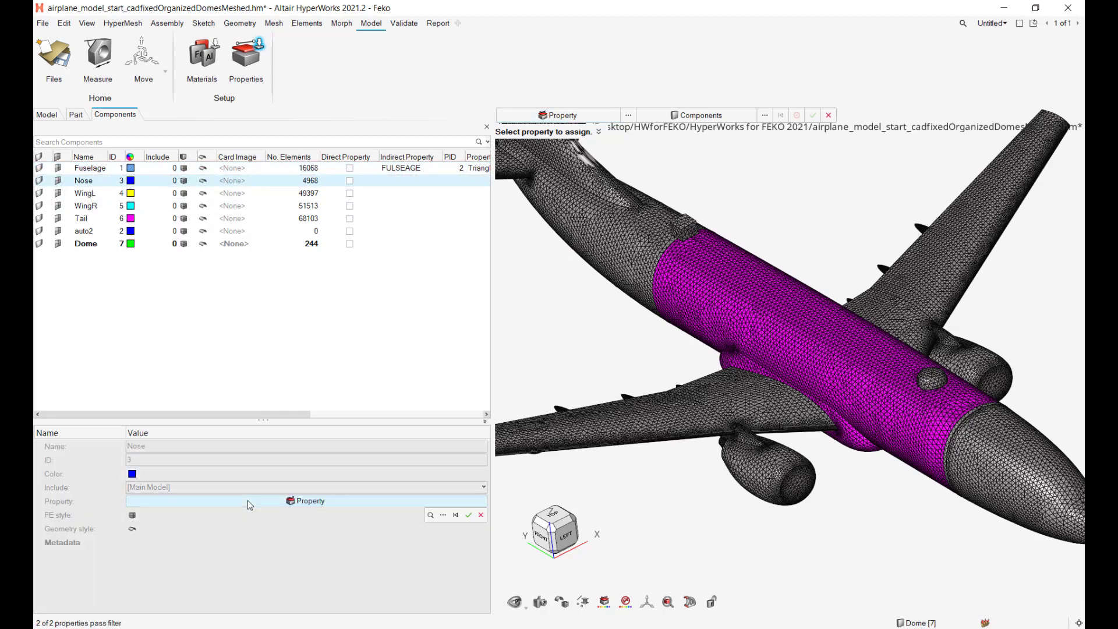
left_click(430, 514)
left_click(162, 567)
left_click(451, 610)
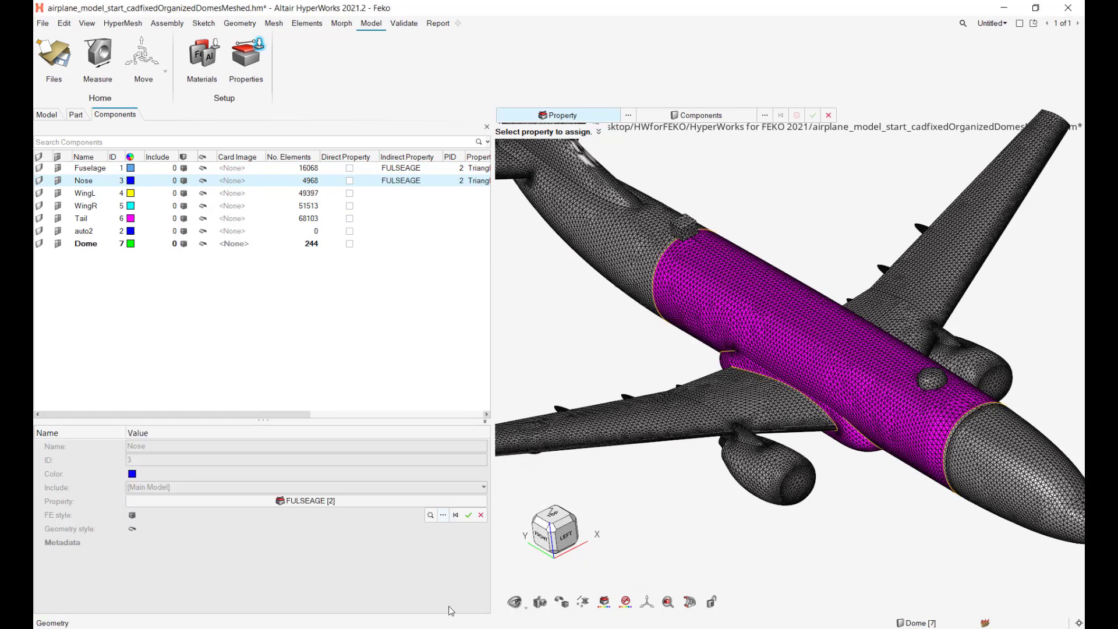
- Assign the Wing property to both the WingL and WingR components
left_click(85, 194)
left_click(95, 207, "shift")
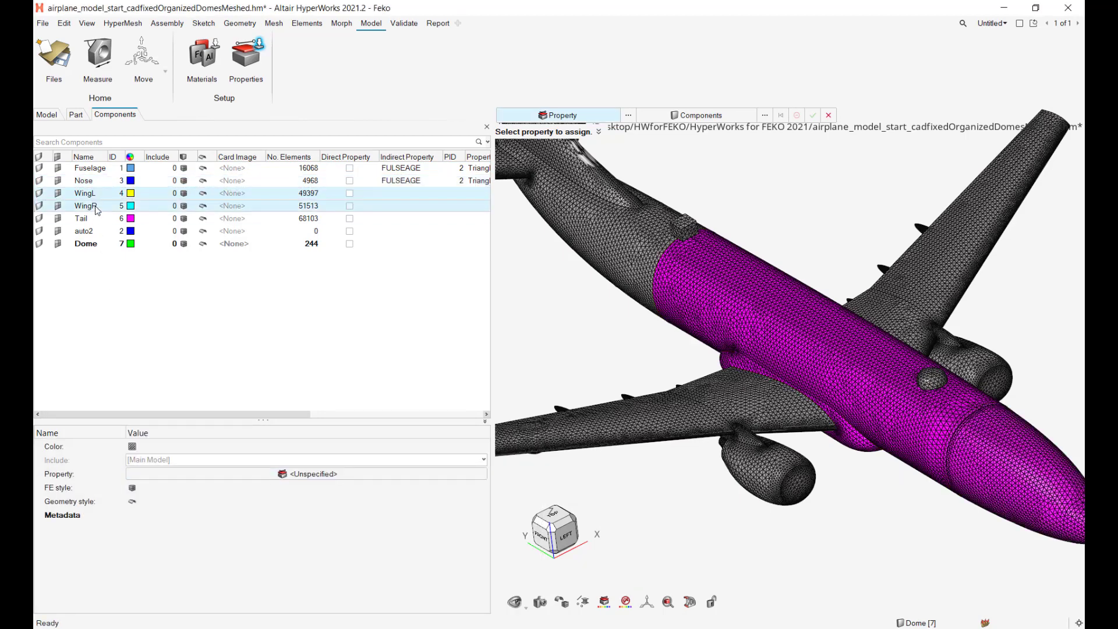
left_click(302, 474)
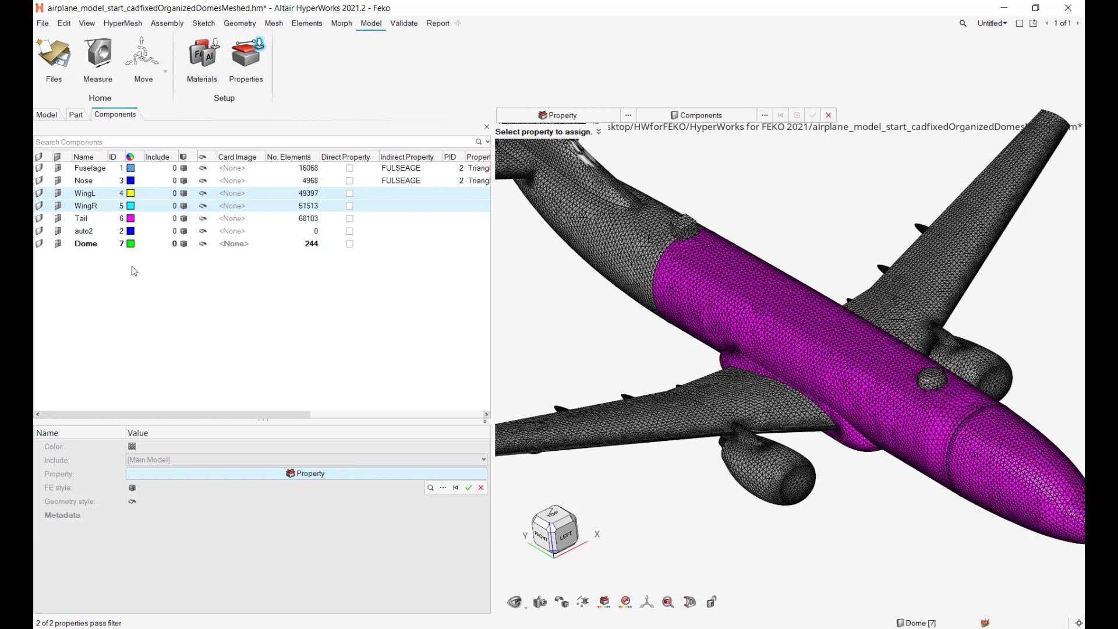
left_click(444, 488)
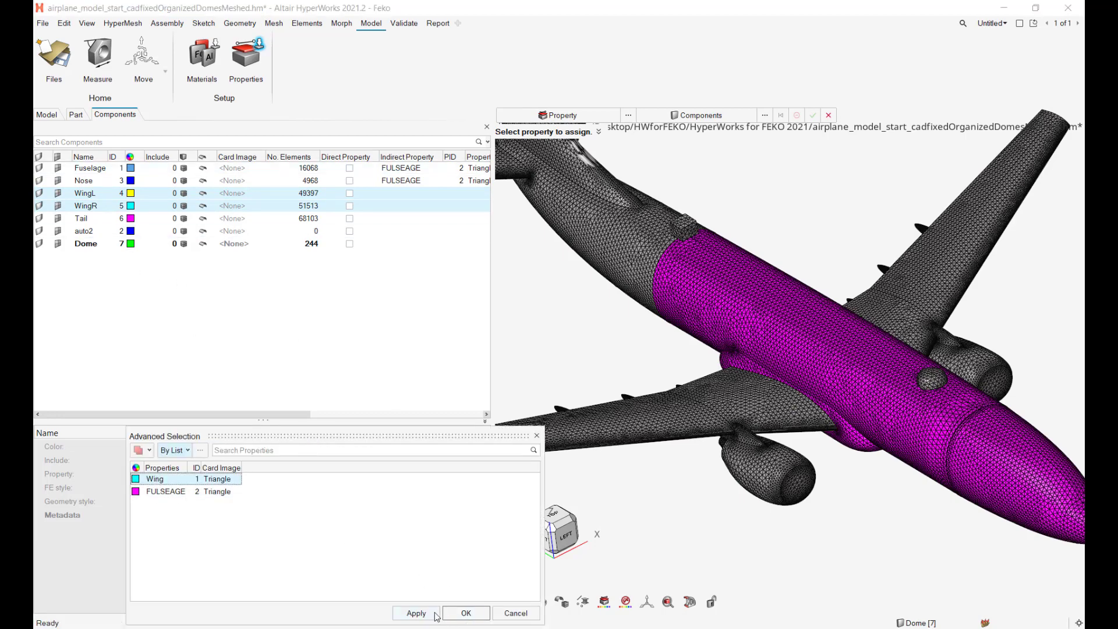
left_click(464, 613)
left_click(287, 378)
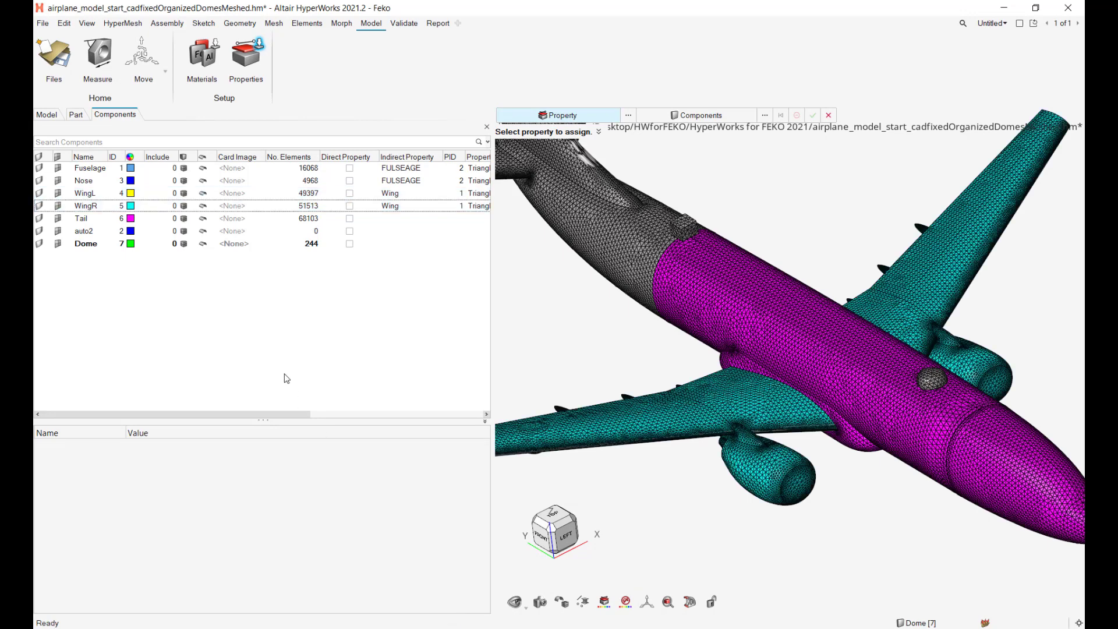
- Leave the property assignment tool and turn the airplane to a side view
left_click(94, 225)
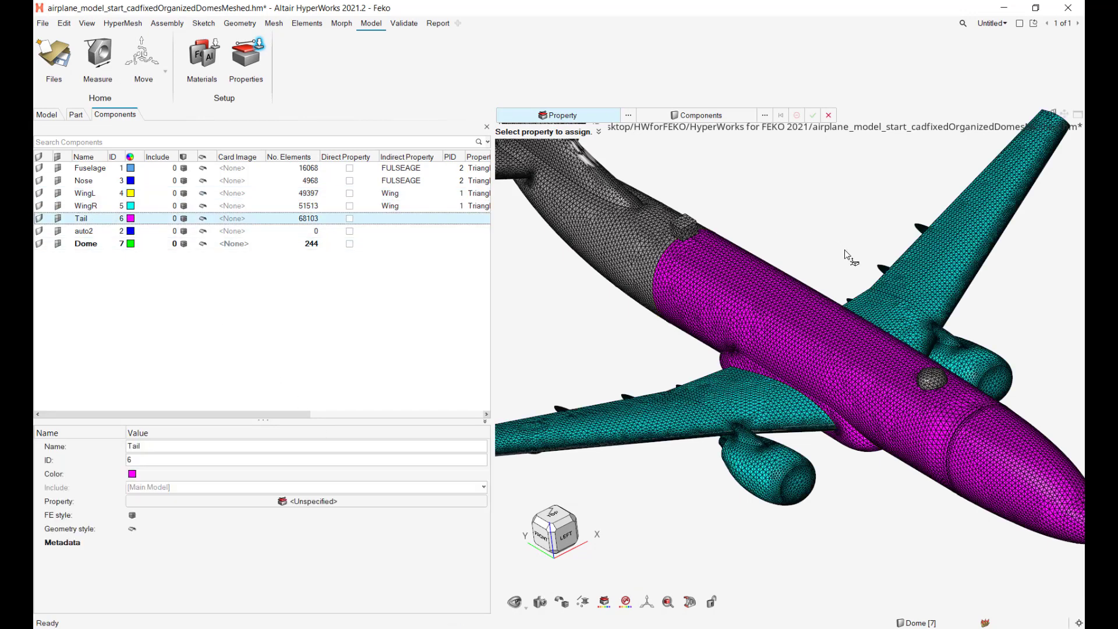
middle_click_drag(848, 254, 838, 288)
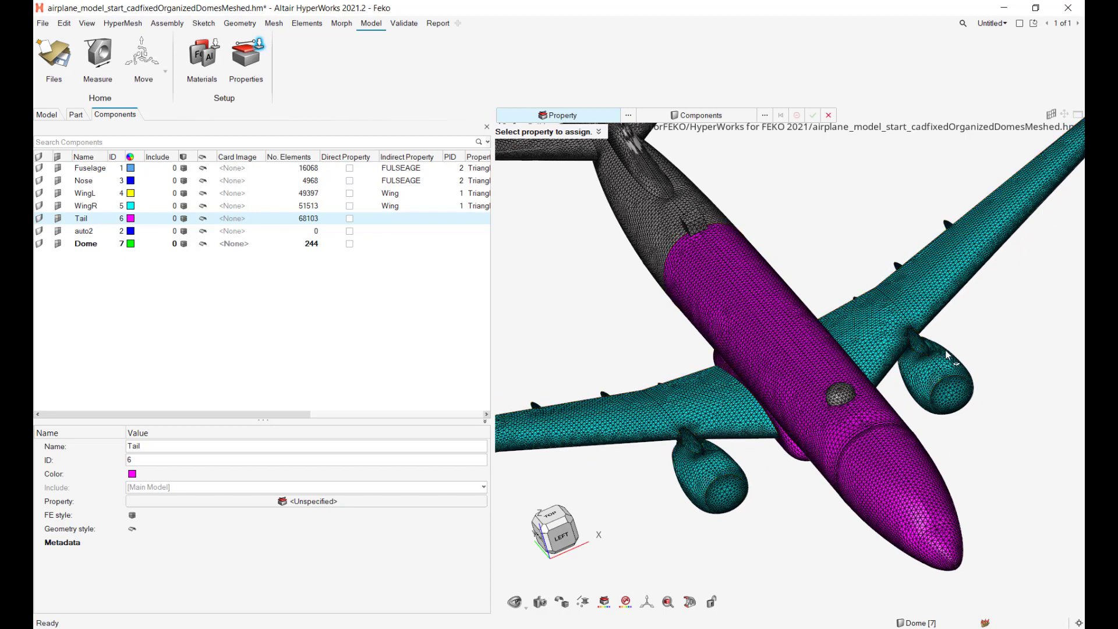
key("Escape")
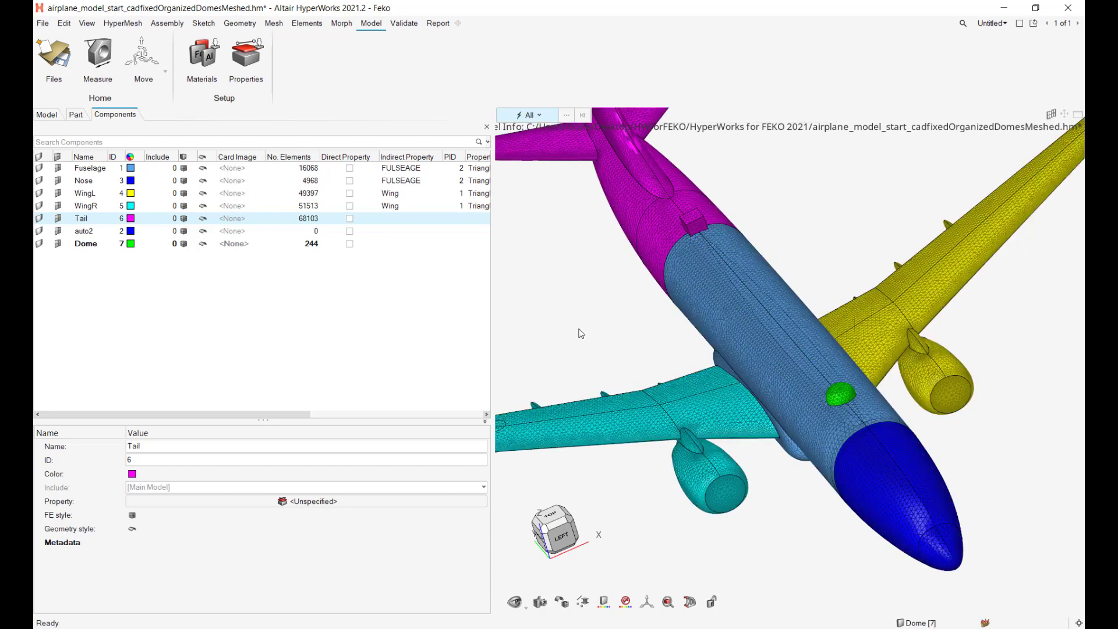
right_click_drag(579, 334, 626, 352)
middle_click_drag(629, 371, 803, 343)
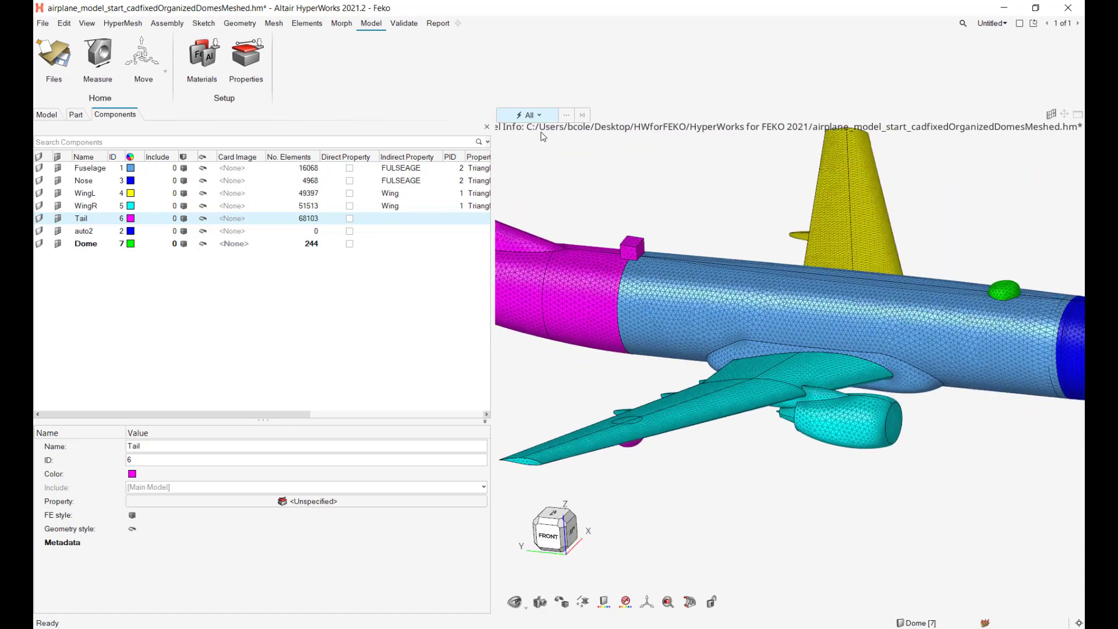
- Switch the entity type to Properties to view the airplane coloured by property, and set it back to All
left_click(540, 116)
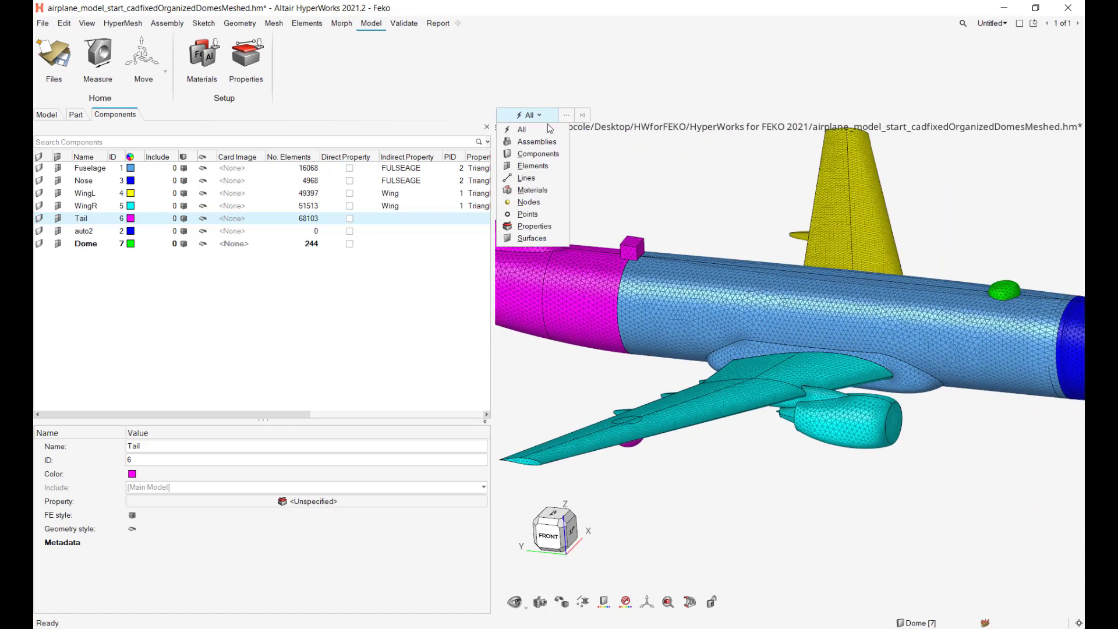
left_click(545, 223)
left_click(562, 113)
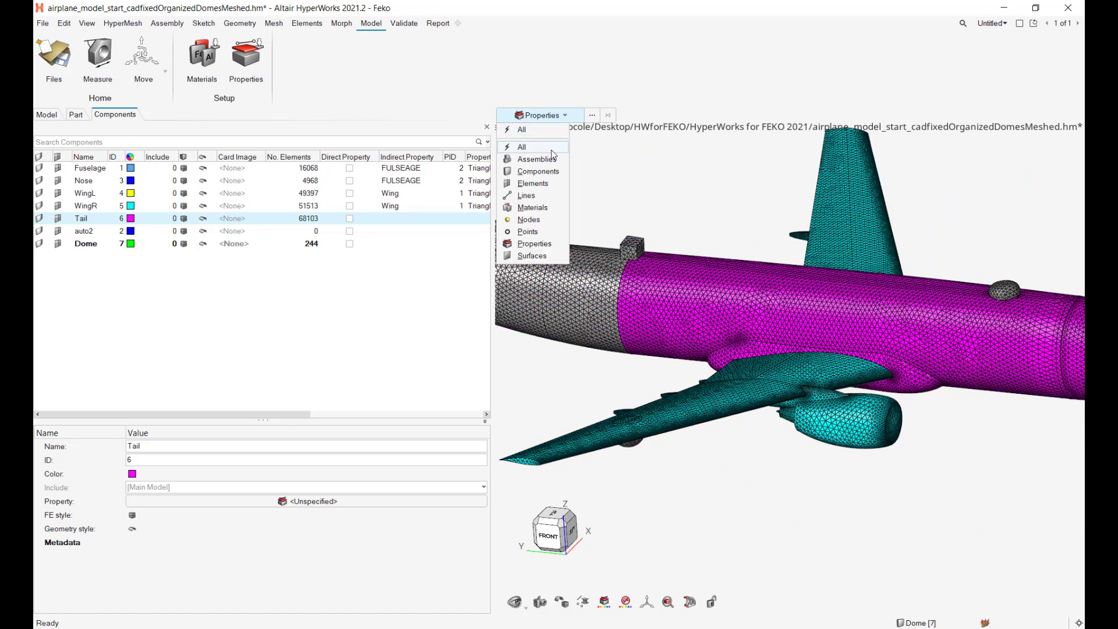
left_click(547, 215)
middle_click_drag(785, 213, 682, 250)
- Open the list of the model's materials and look over the airplane coloured by material
left_click(55, 114)
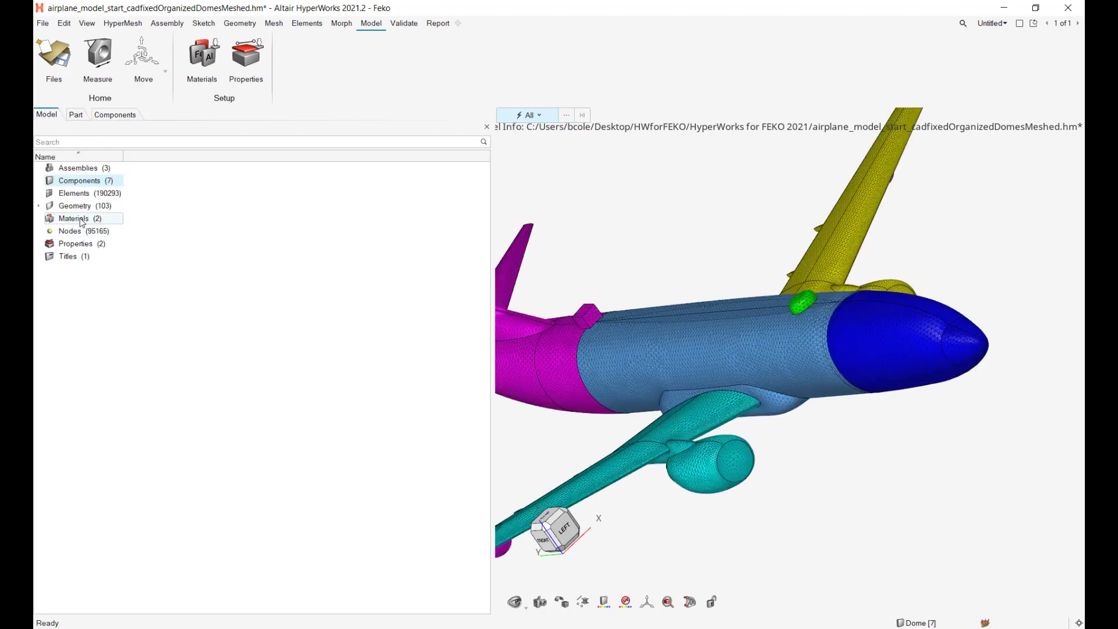
double_click(67, 219)
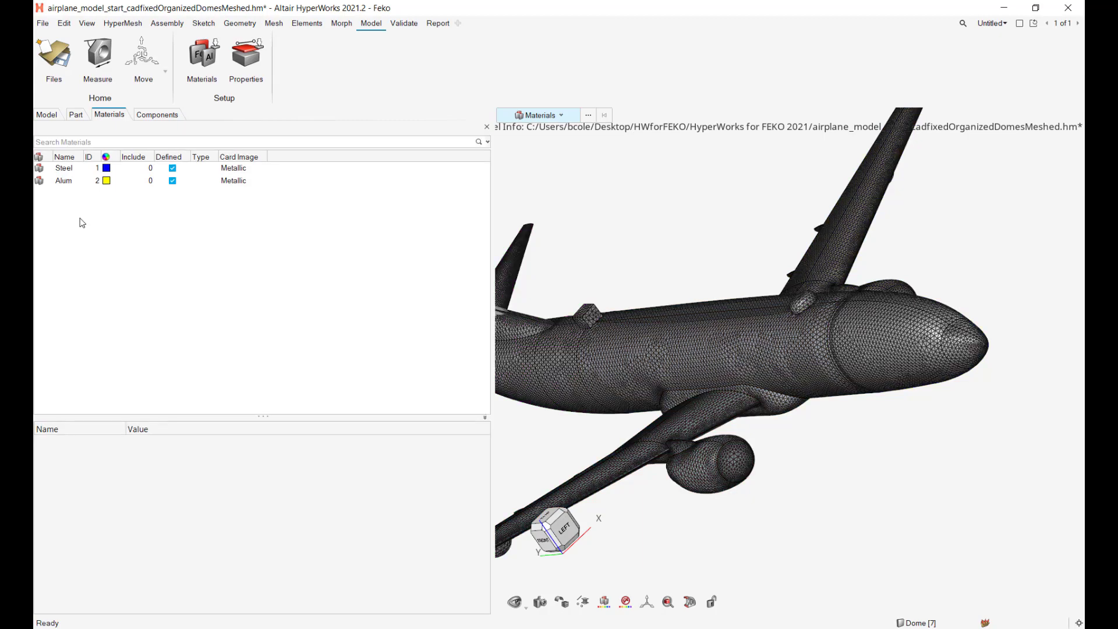
mouse_move(728, 225)
middle_mouse_down()
mouse_move(751, 210)
mouse_move(745, 244)
mouse_move(734, 232)
mouse_move(612, 233)
middle_mouse_up()
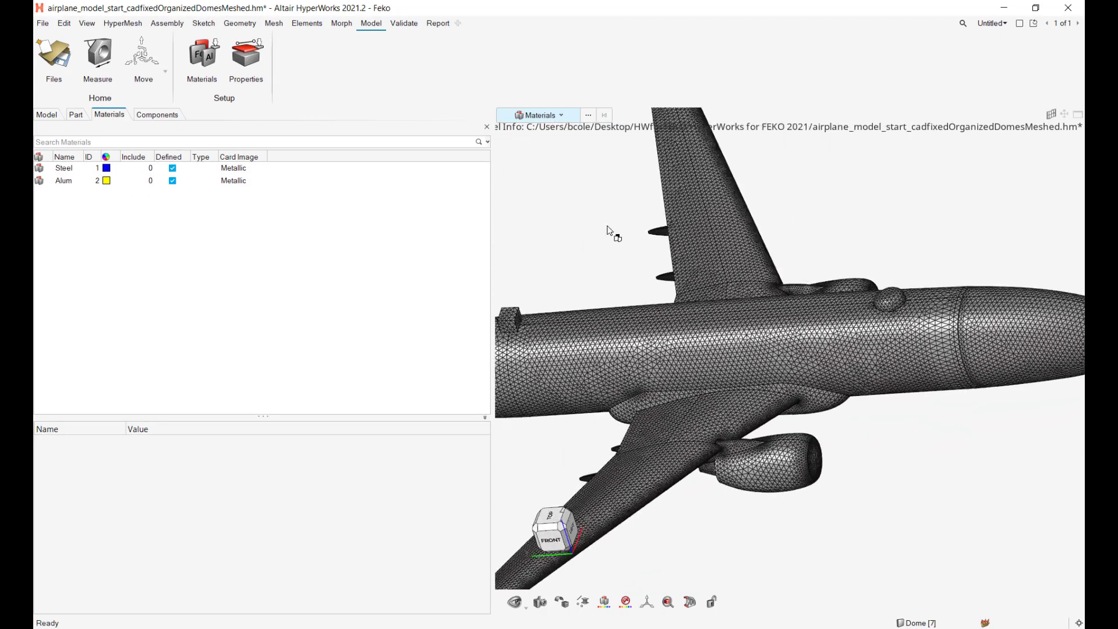
- Examine the face medium and thickness of the property assigned to the Nose component
left_click(156, 114)
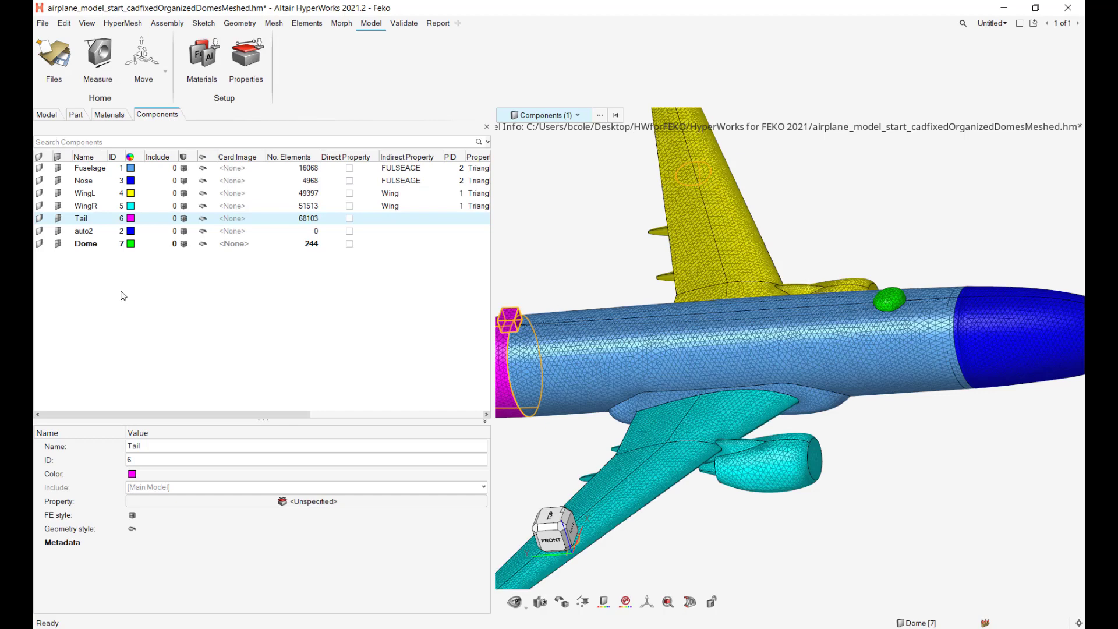
left_click(87, 181)
left_click(39, 502)
scroll(111, 504, "down", 2)
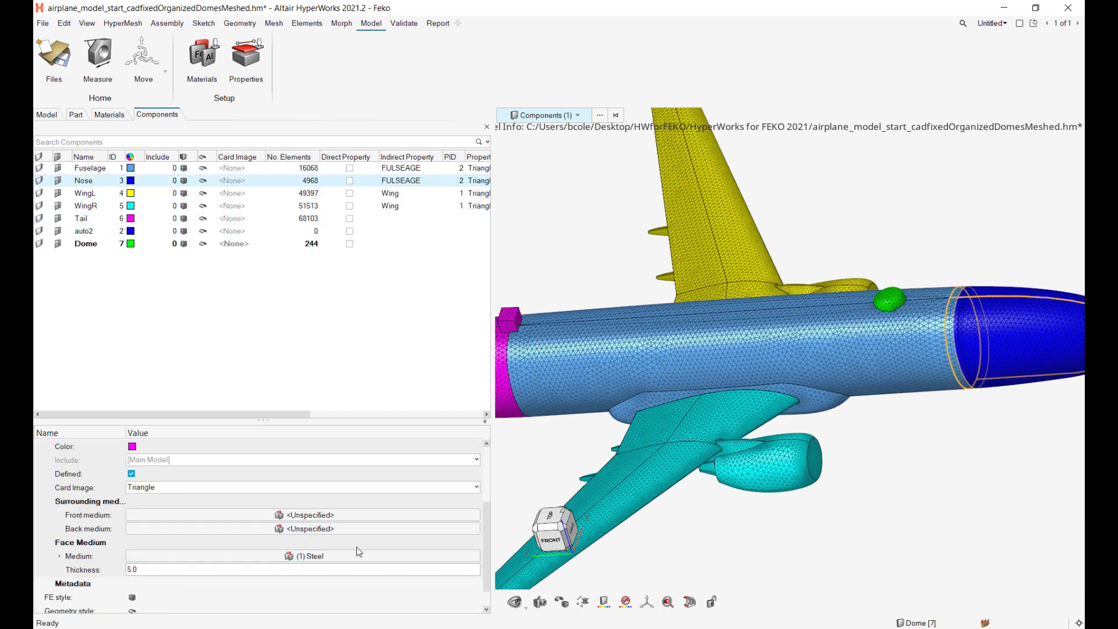
scroll(356, 547, "up", 2)
left_click(898, 484)
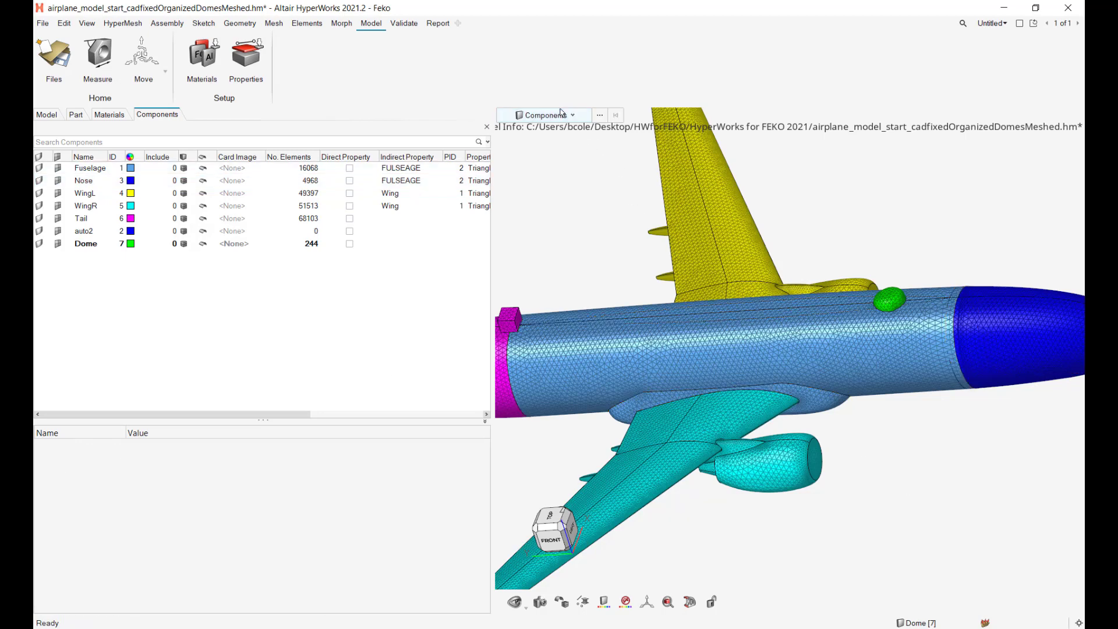
- Colour the airplane by property, bring the whole aircraft into an angled view and narrow the component list
left_click(544, 114)
left_click(536, 245)
middle_click_drag(957, 438, 795, 469)
scroll(793, 466, "down", 3)
scroll(778, 459, "down", 2)
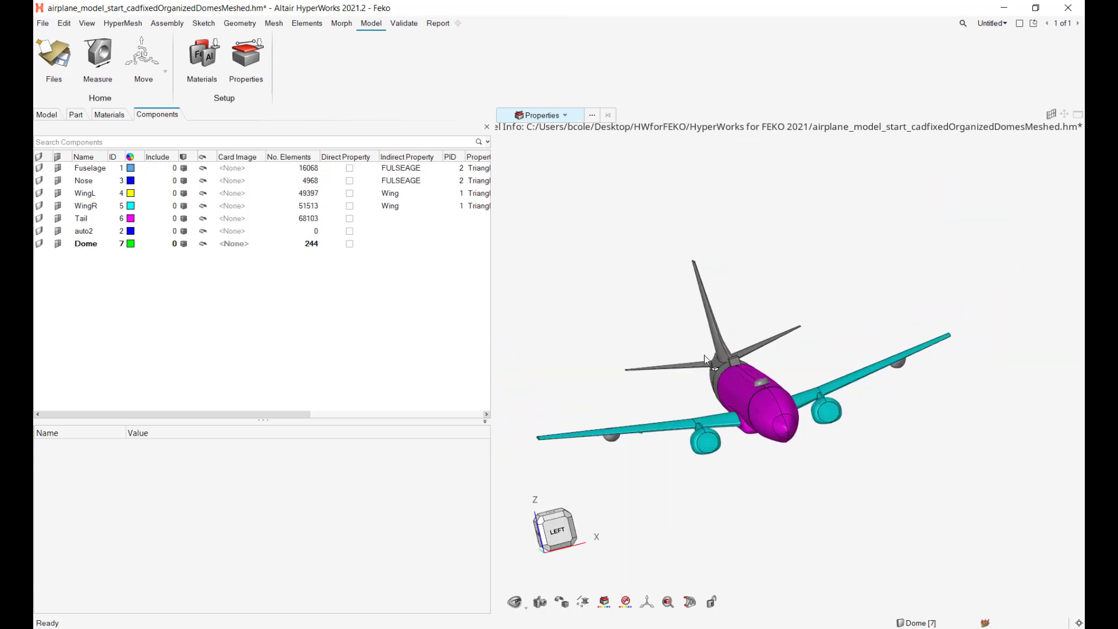
middle_click_drag(666, 282, 520, 324)
left_click_drag(491, 334, 442, 338)
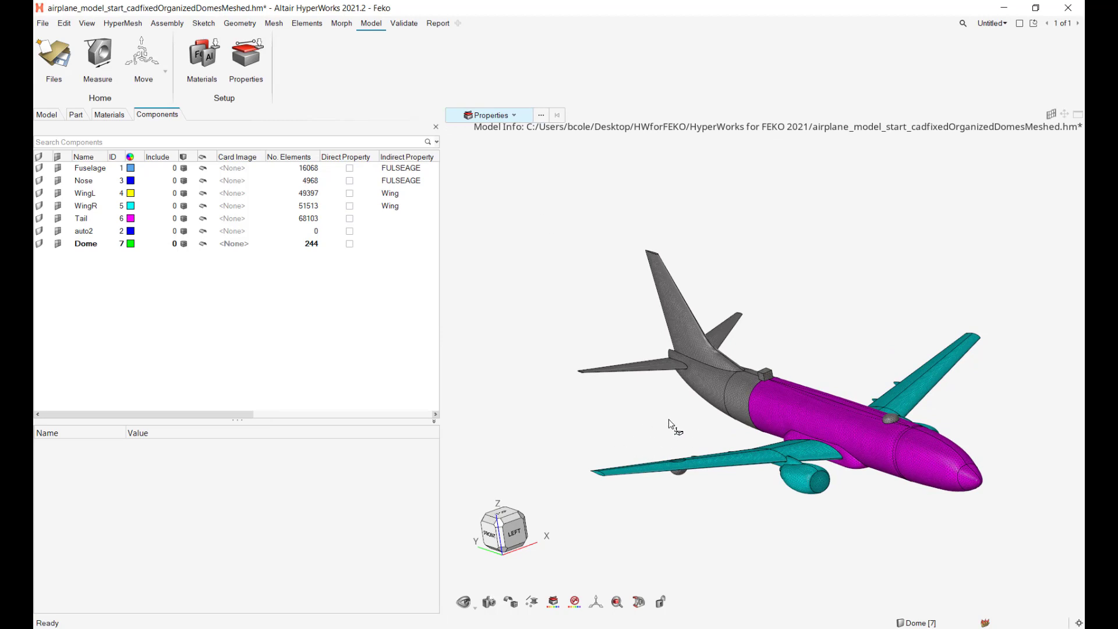
- Find and launch Feko 2021 from the Windows search, and start CADFEKO from its launcher
key("super+s")
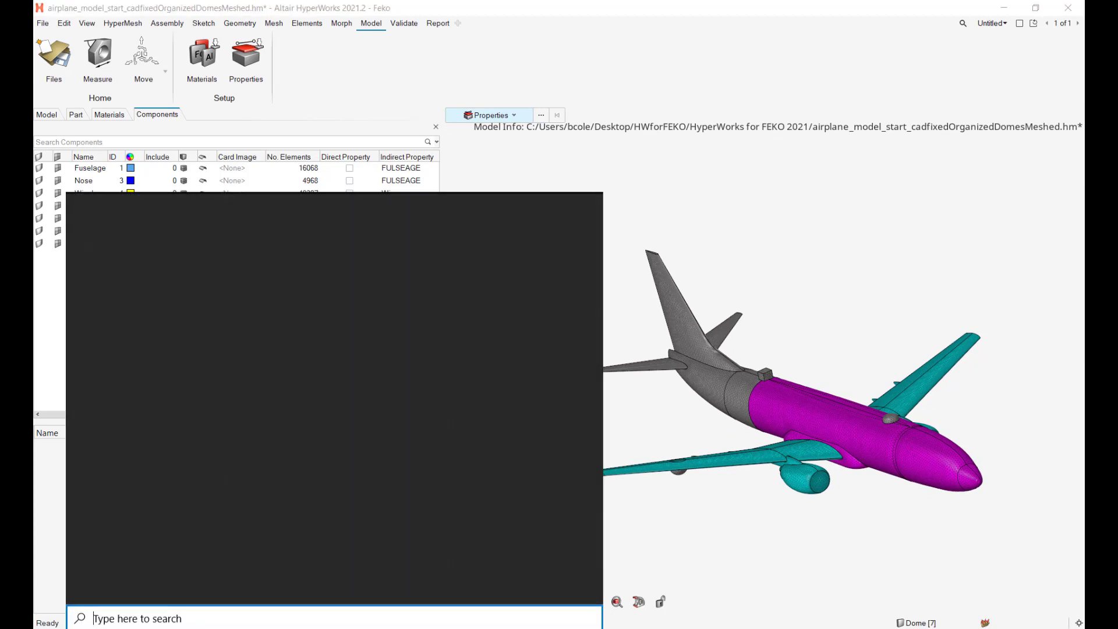
type("CAD")
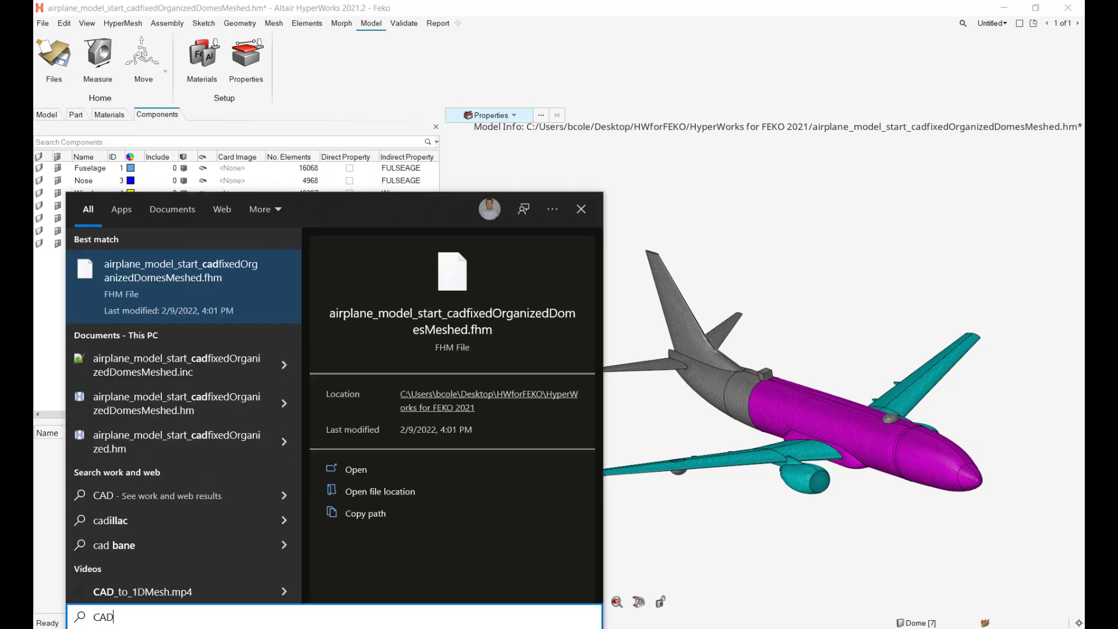
key("BackSpace")
key("BackSpace")
key("BackSpace")
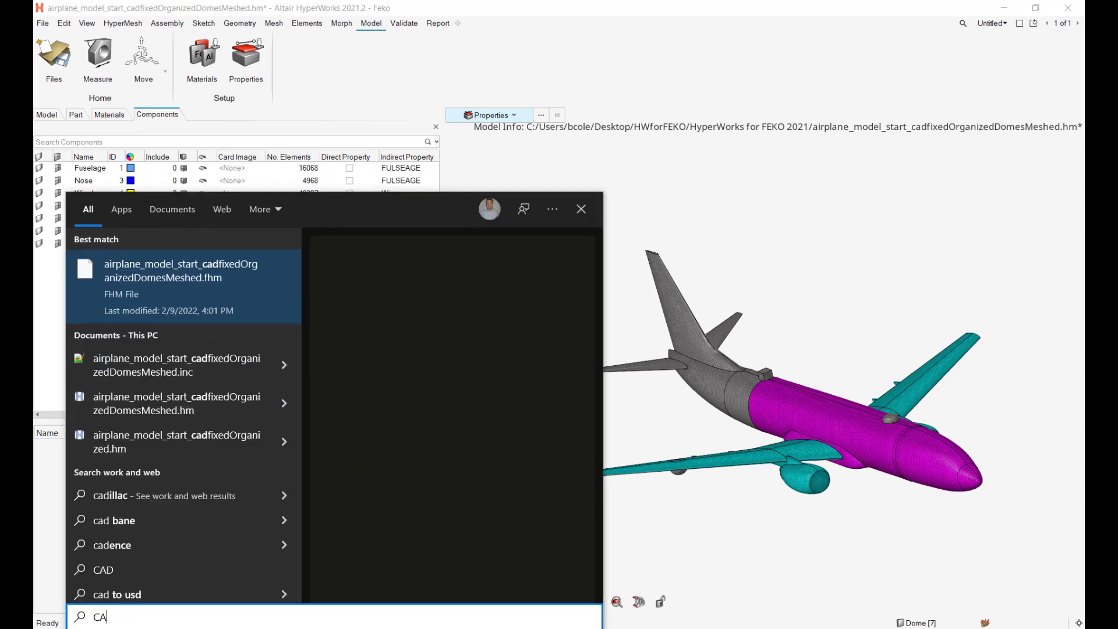
type("FEKO")
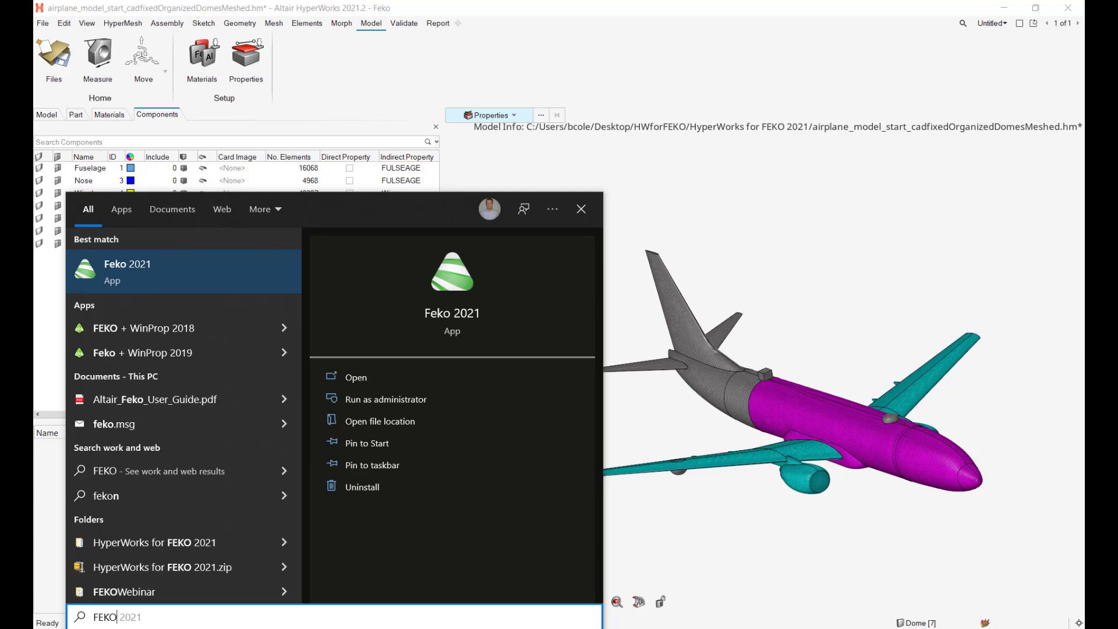
left_click(193, 276)
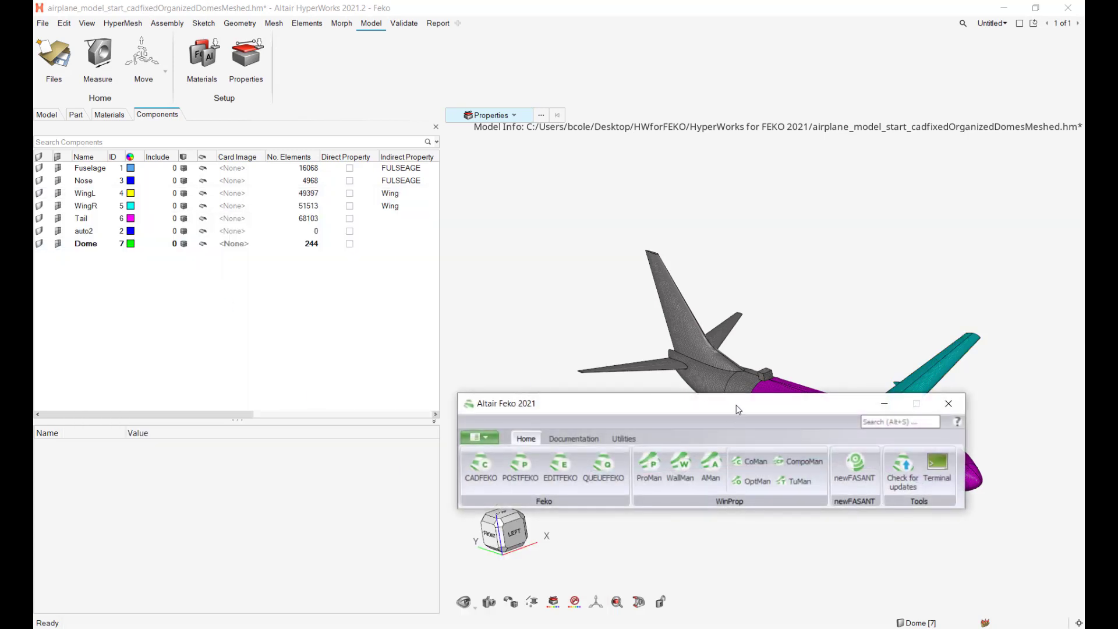
left_click_drag(736, 406, 598, 393)
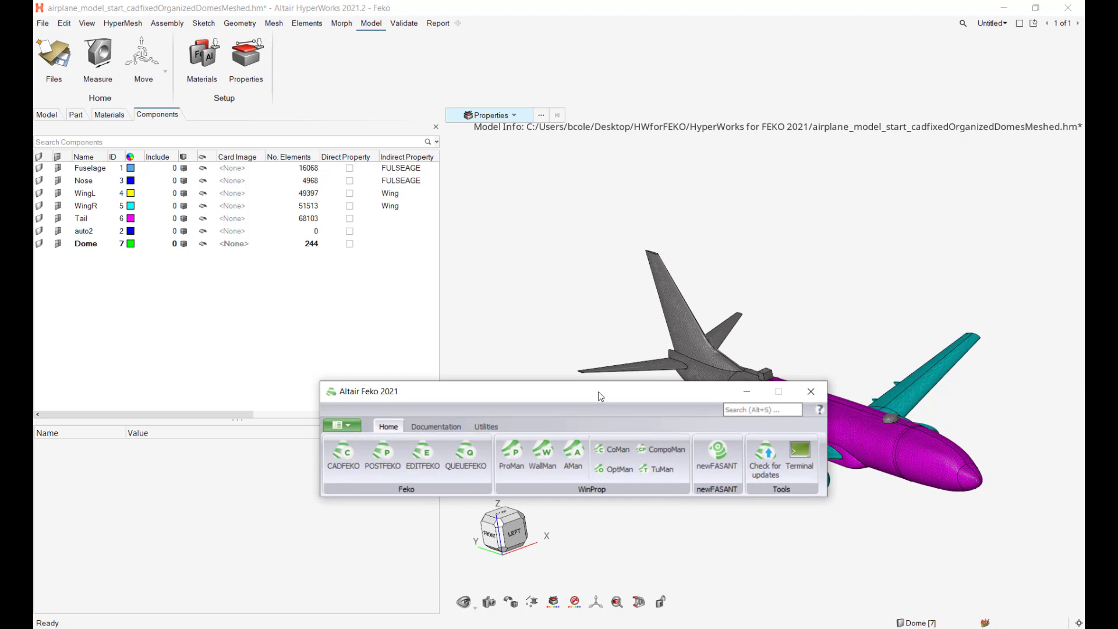
left_click(337, 460)
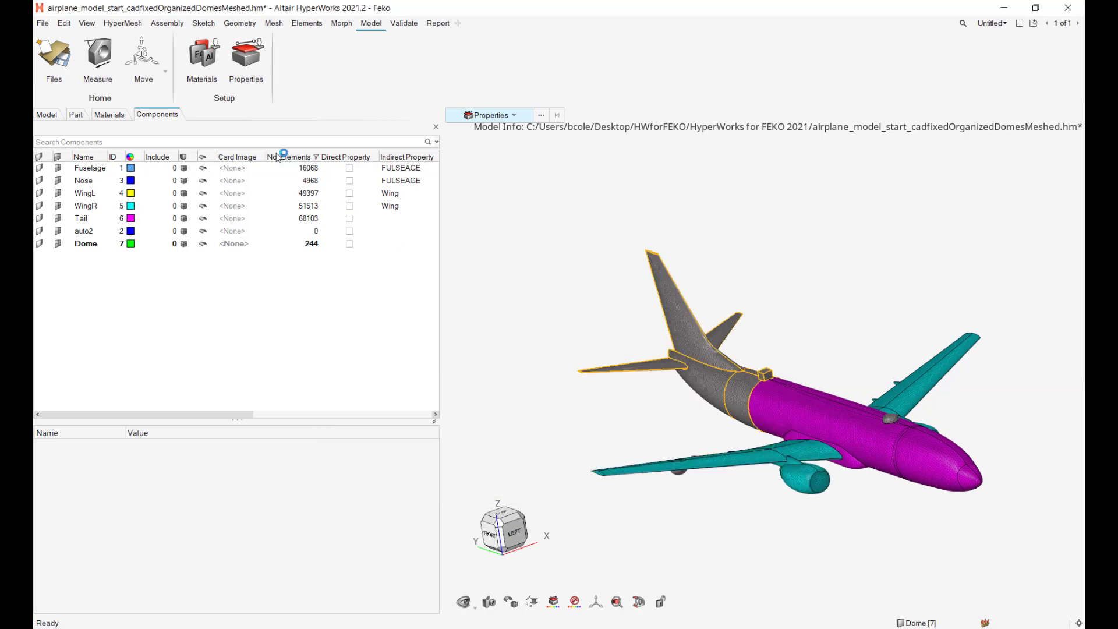
- Begin a Feko solver deck export of the airplane model, adding DONE to the end of the suggested .fhm file name
left_click(43, 26)
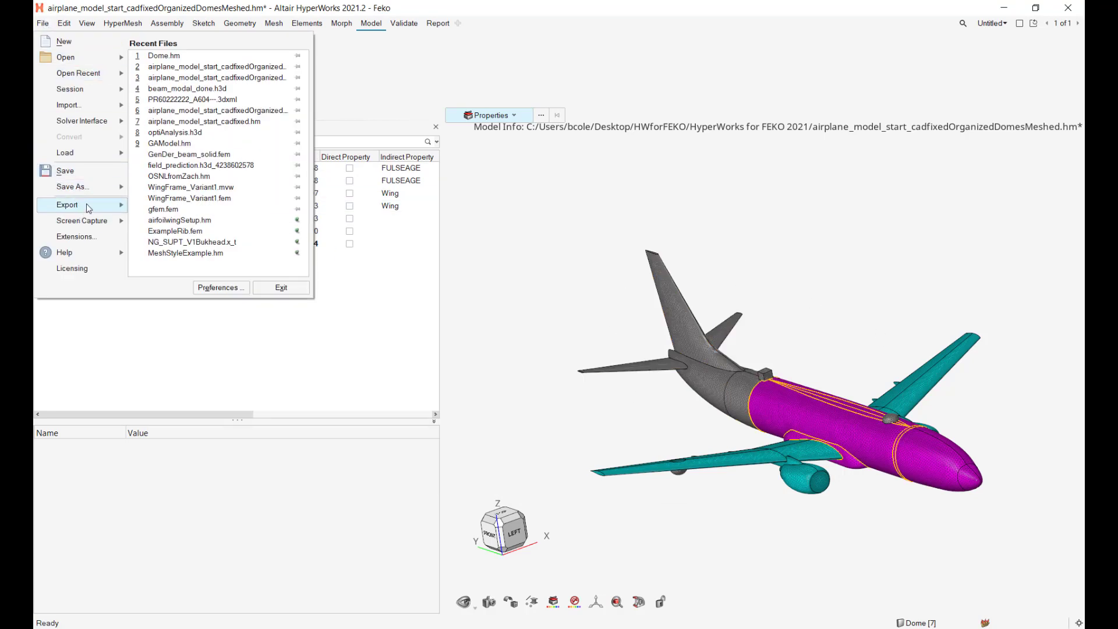
mouse_move(89, 207)
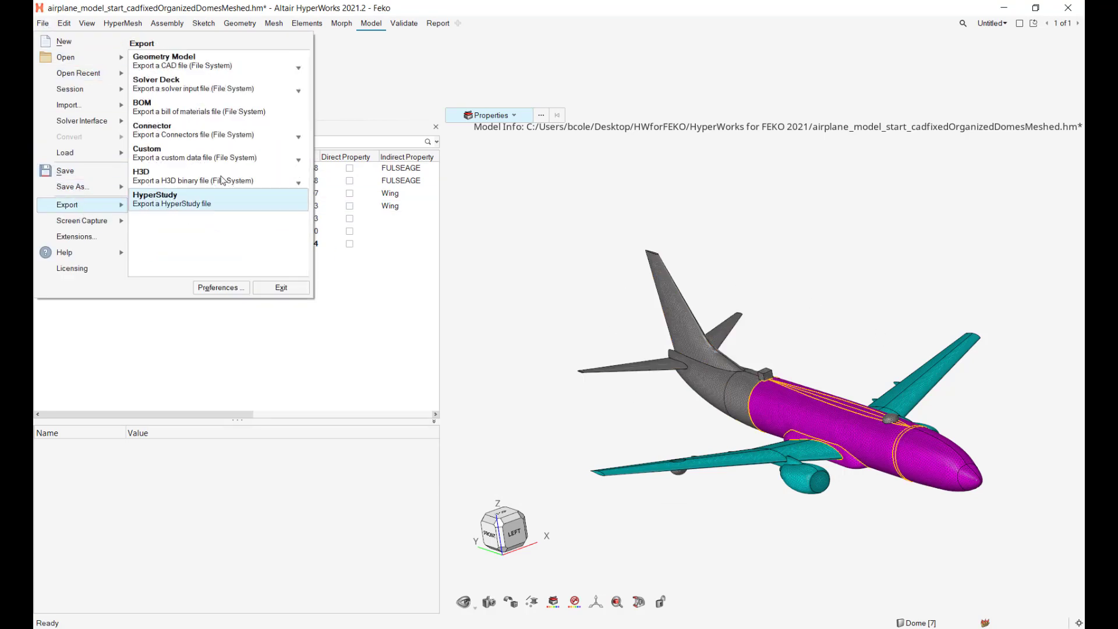
left_click(221, 90)
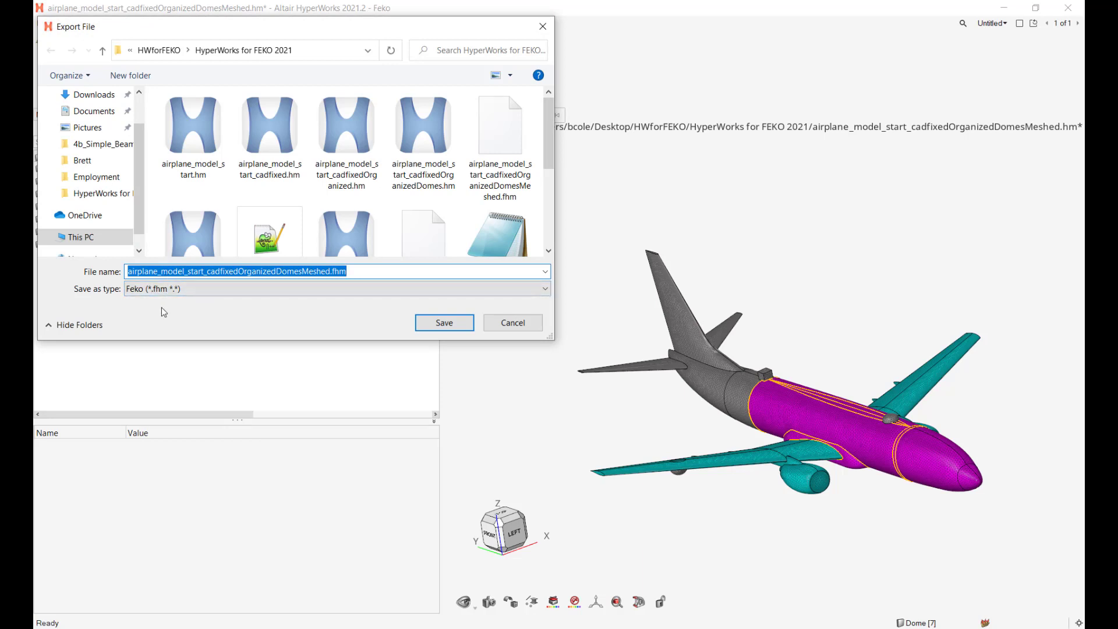
left_click(327, 271)
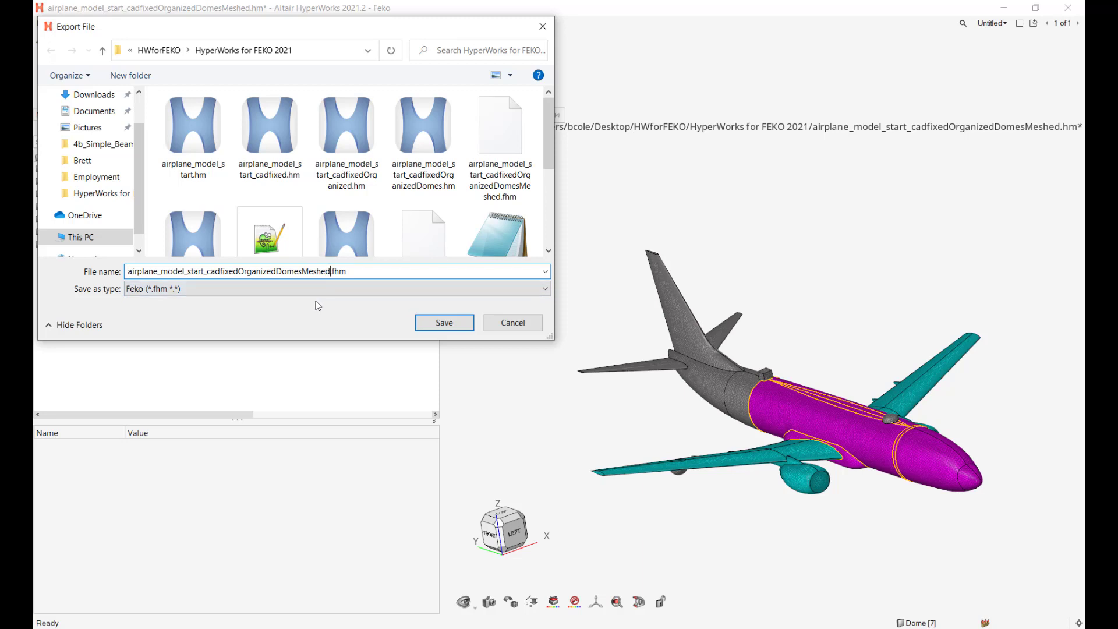
type("don")
key("BackSpace")
key("BackSpace")
key("BackSpace")
key("BackSpace")
type("DONE")
left_click(442, 323)
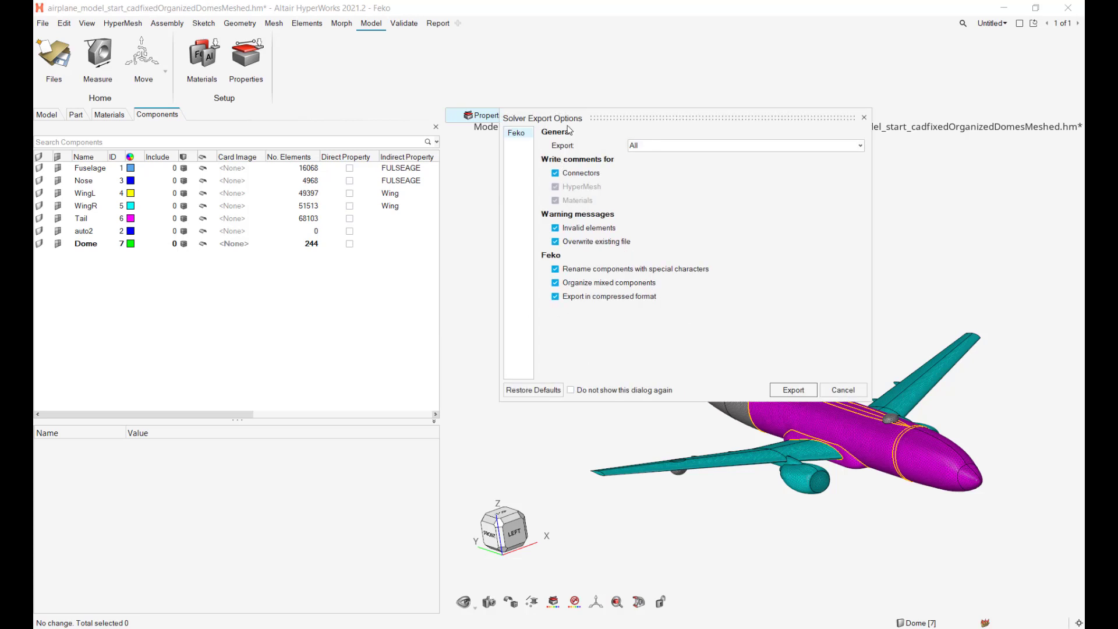
- Review the export scope choices, keep All, and export the solver deck with the default Feko options
left_click(681, 150)
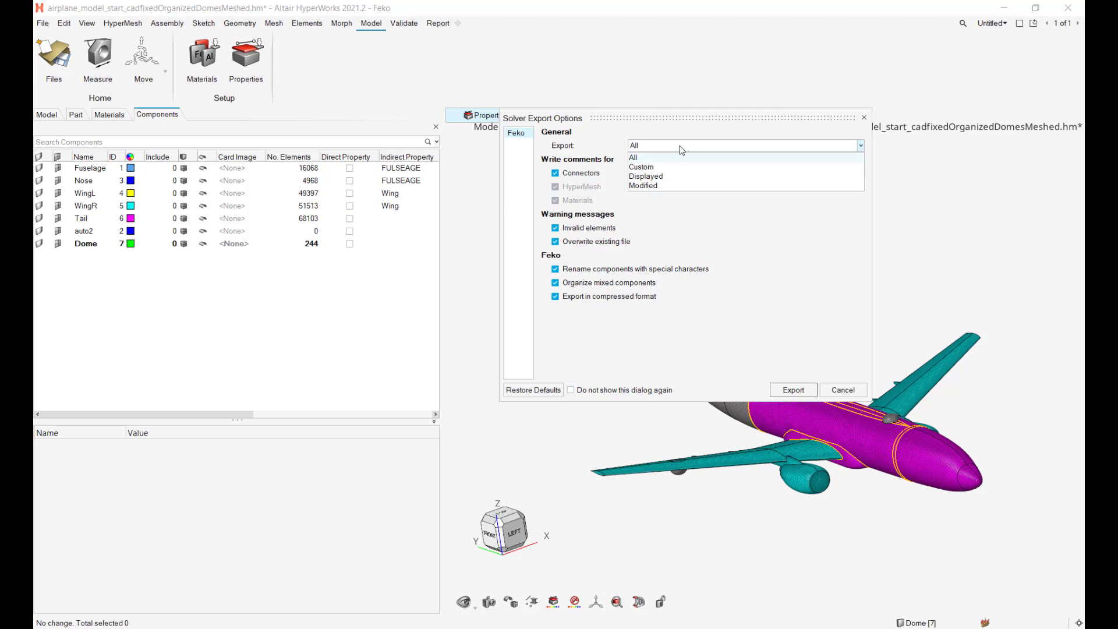
left_click(679, 146)
left_click(791, 389)
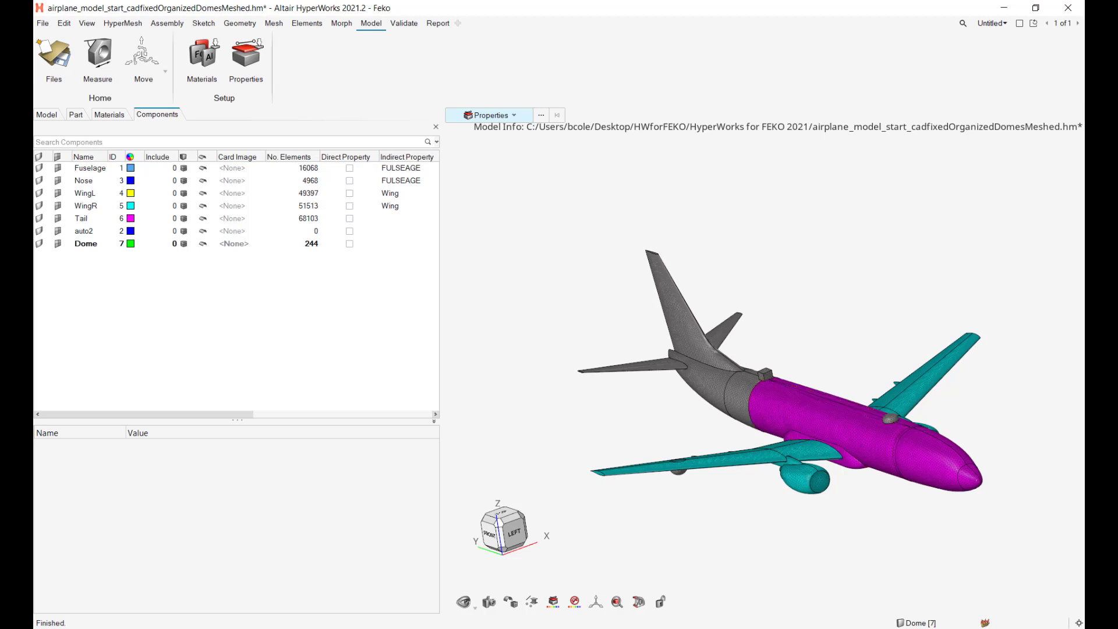
- Switch to CADFEKO, create a new model and import the mesh file airplane_model_start_cadfixedOrganizedDomesMeshedDONE.fhm in Feko HyperMesh format
left_click(678, 332)
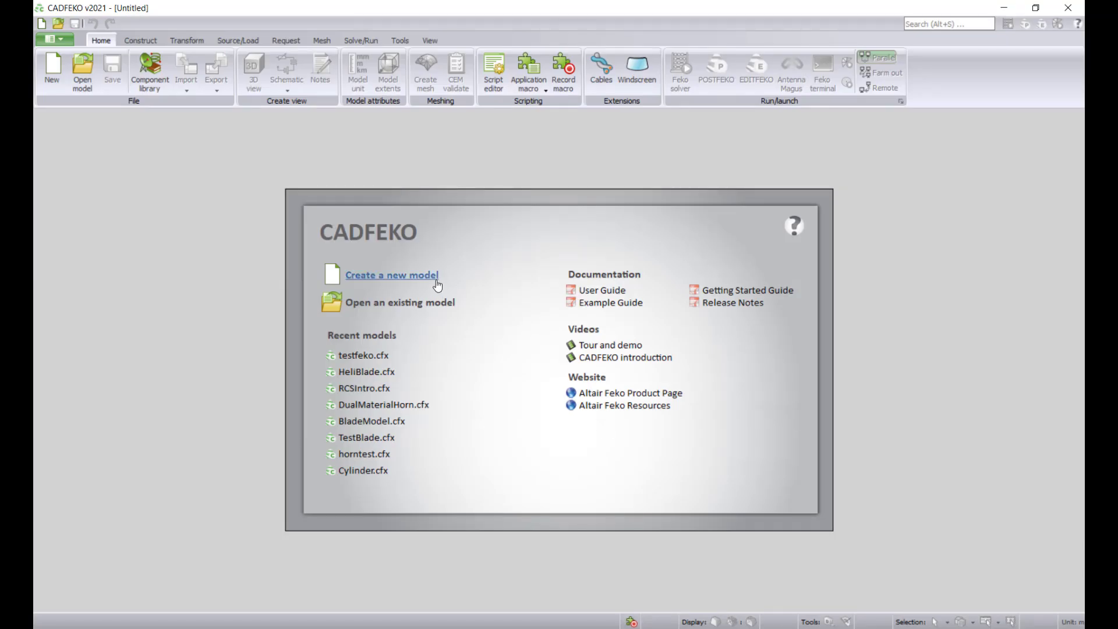
left_click(417, 277)
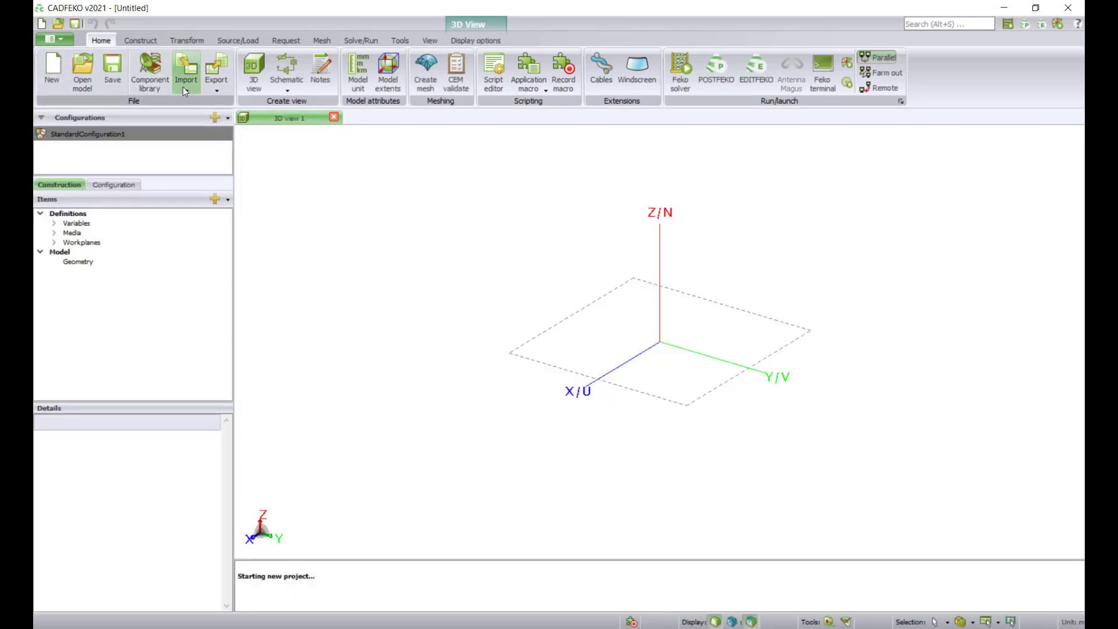
left_click(186, 82)
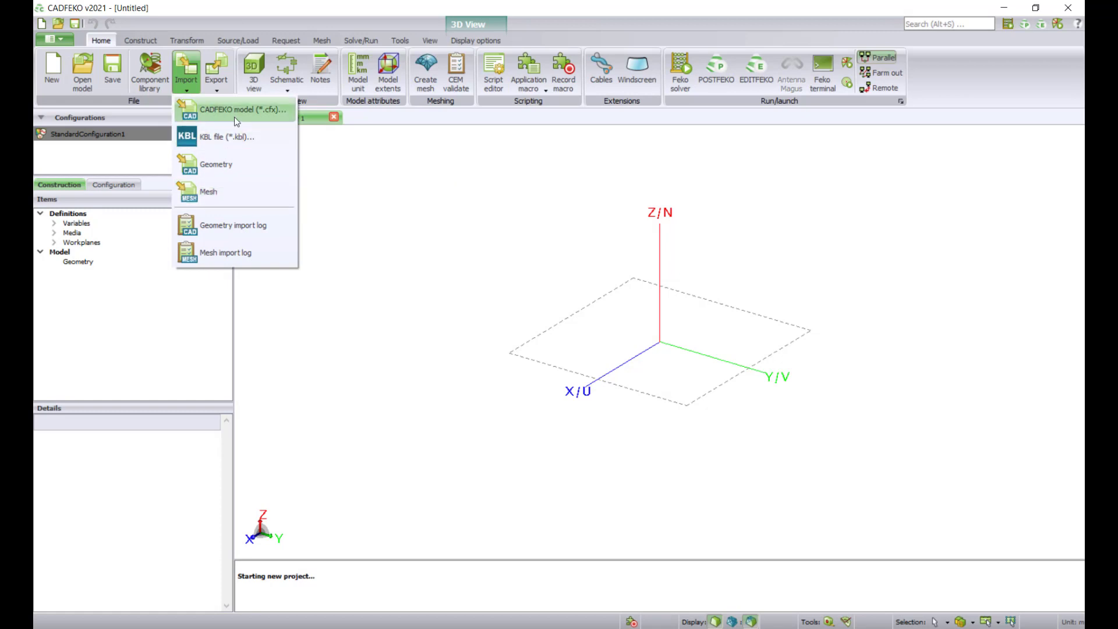
left_click(226, 195)
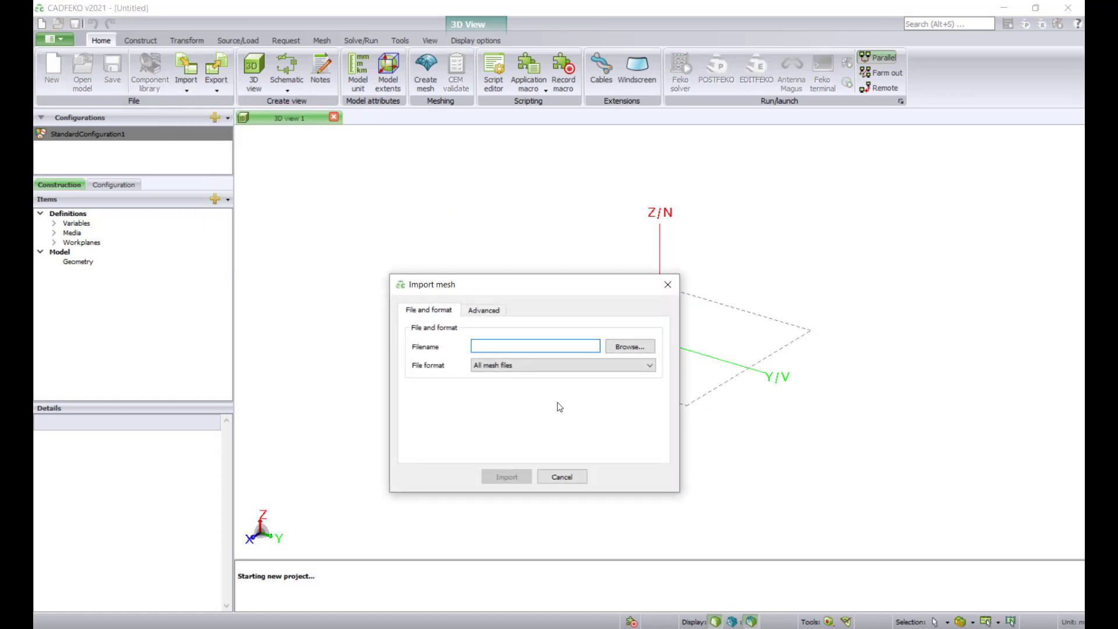
left_click(629, 349)
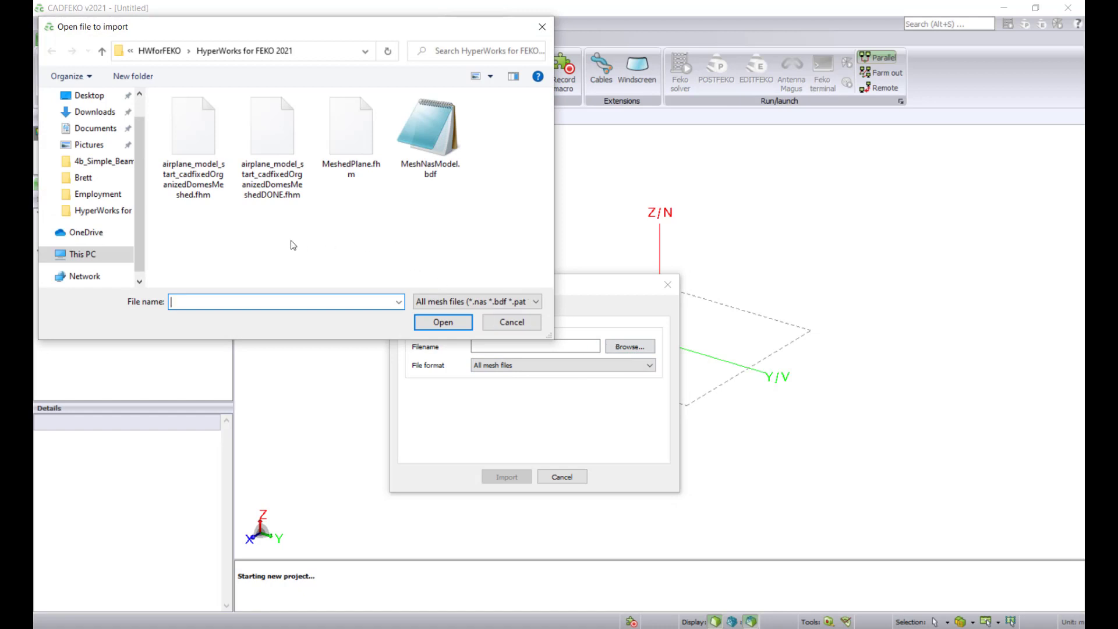
left_click(275, 140)
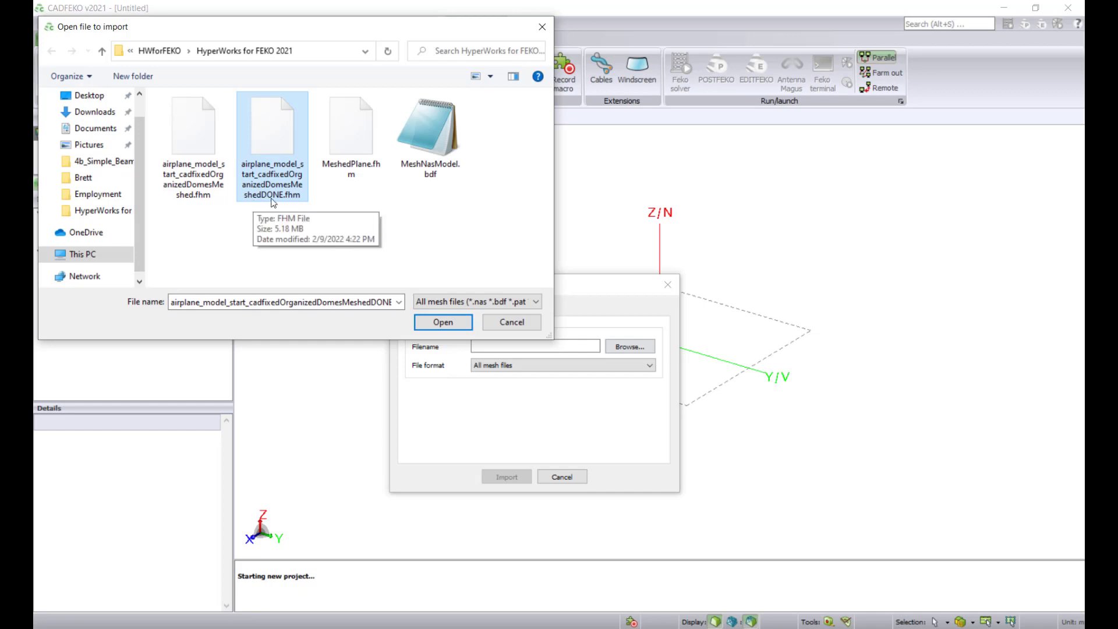
left_click(443, 322)
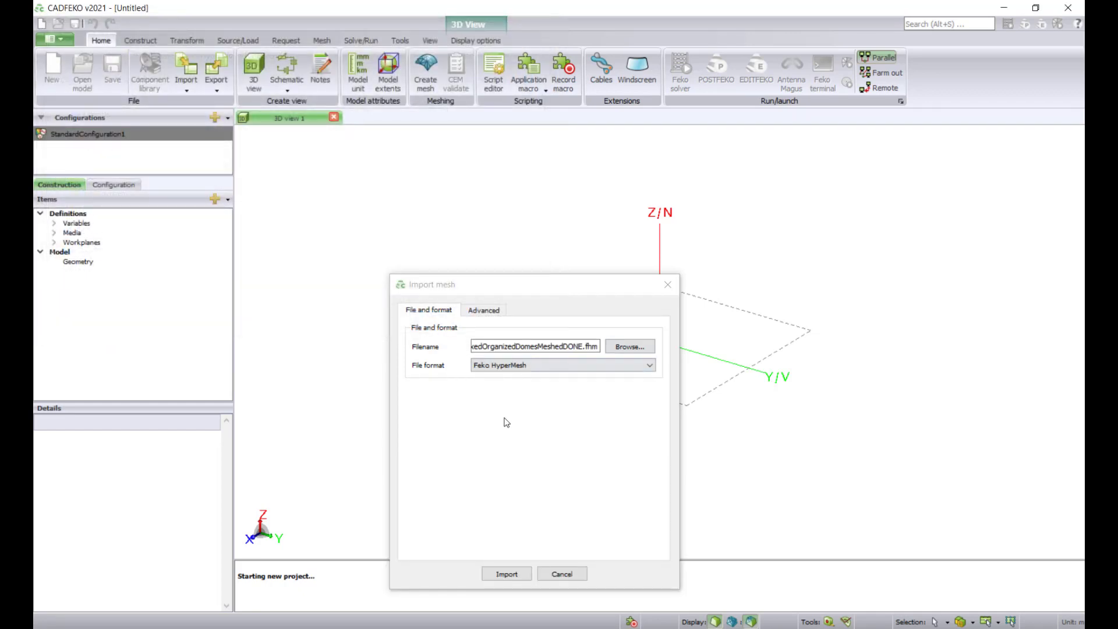
left_click(510, 576)
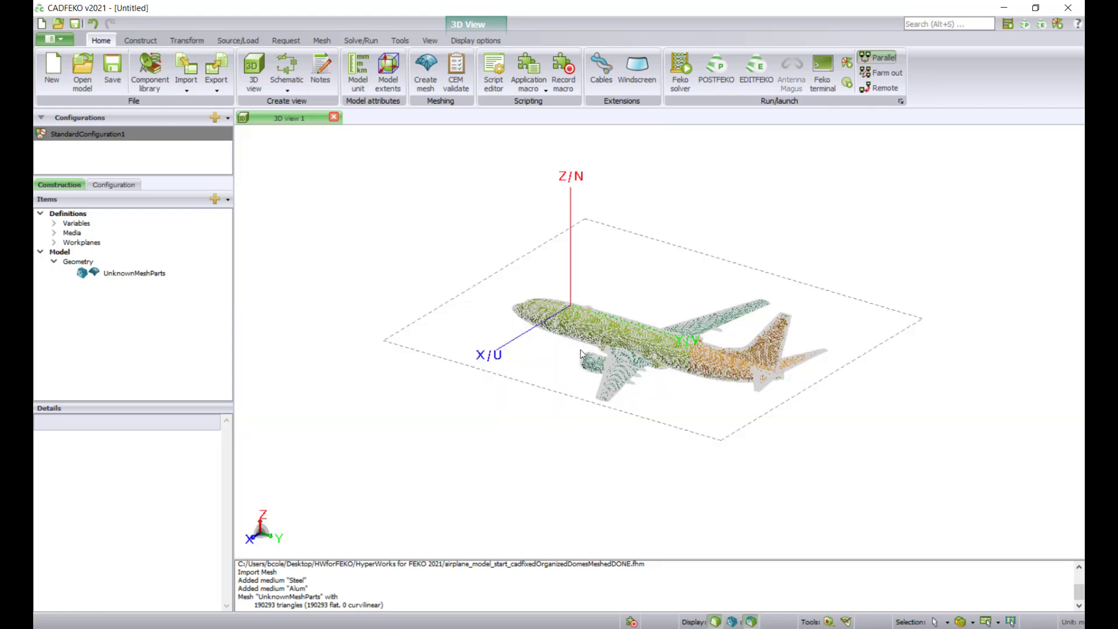
- Examine the imported airplane mesh and the media assigned to its triangle labels, from Dome through WingR
scroll(581, 351, "up", 6)
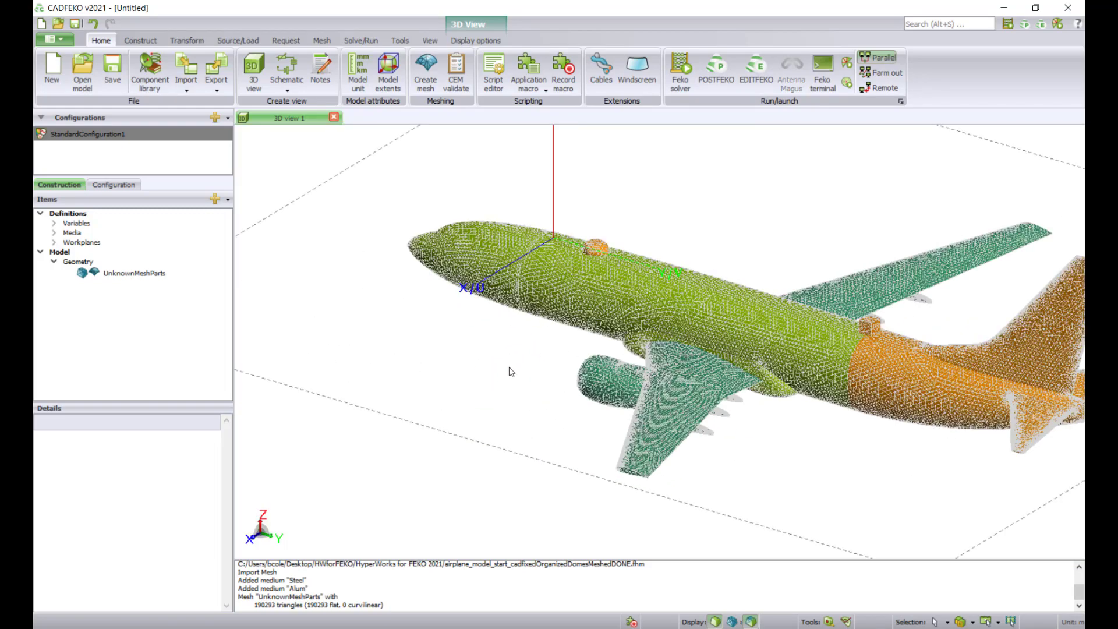
left_click_drag(511, 371, 588, 401)
left_click(135, 275)
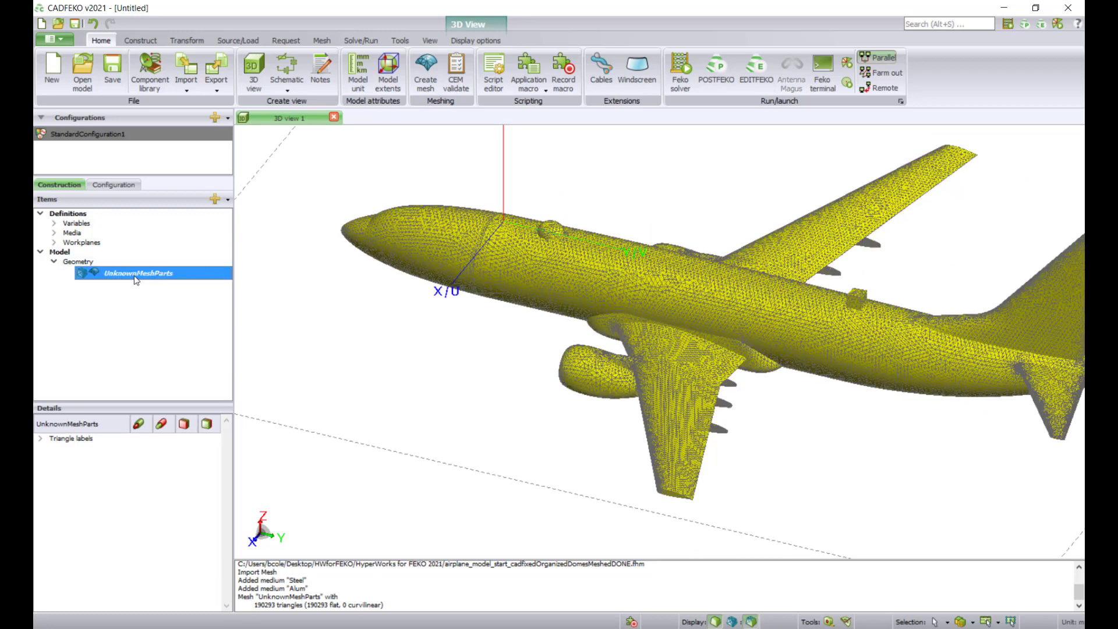
left_click(40, 438)
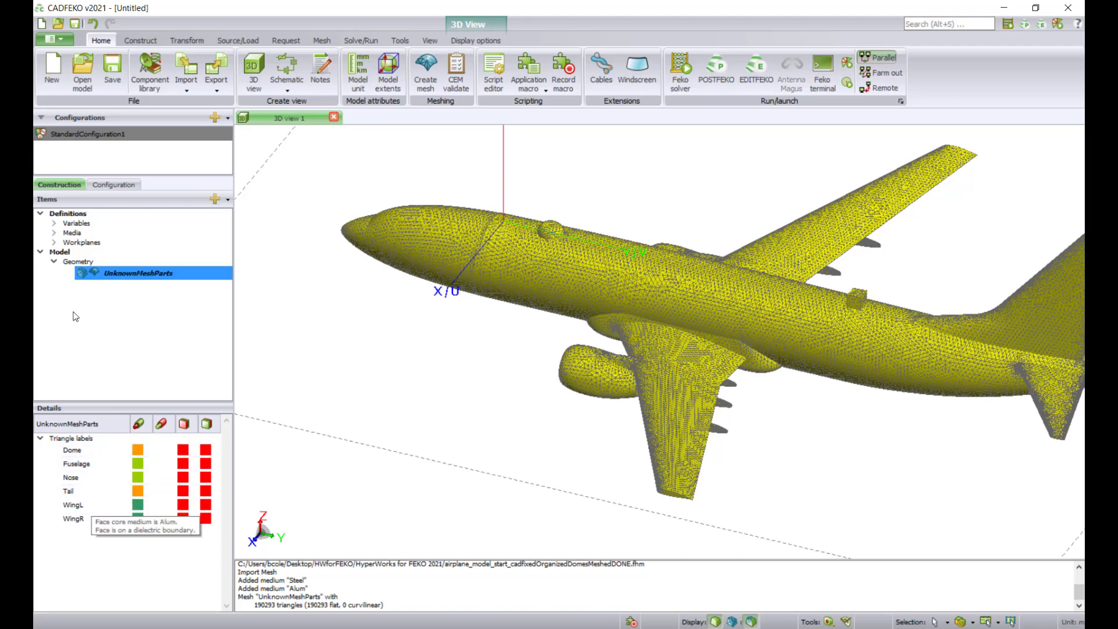
left_click(373, 372)
left_click_drag(402, 399, 456, 376)
scroll(660, 354, "down", 3)
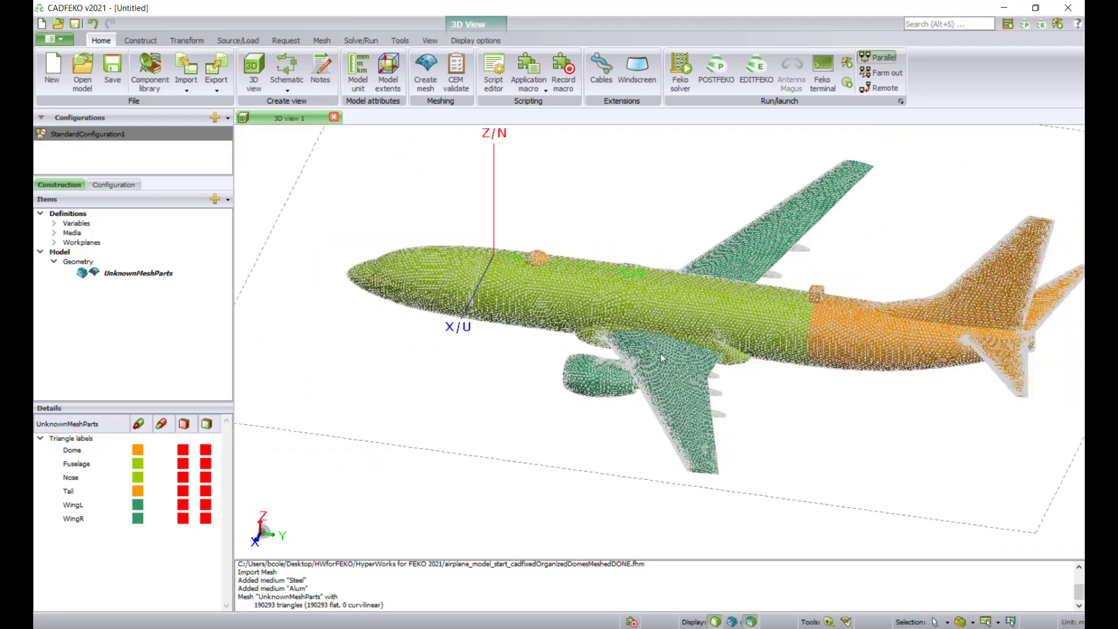
scroll(660, 354, "up", 7)
scroll(553, 347, "down", 5)
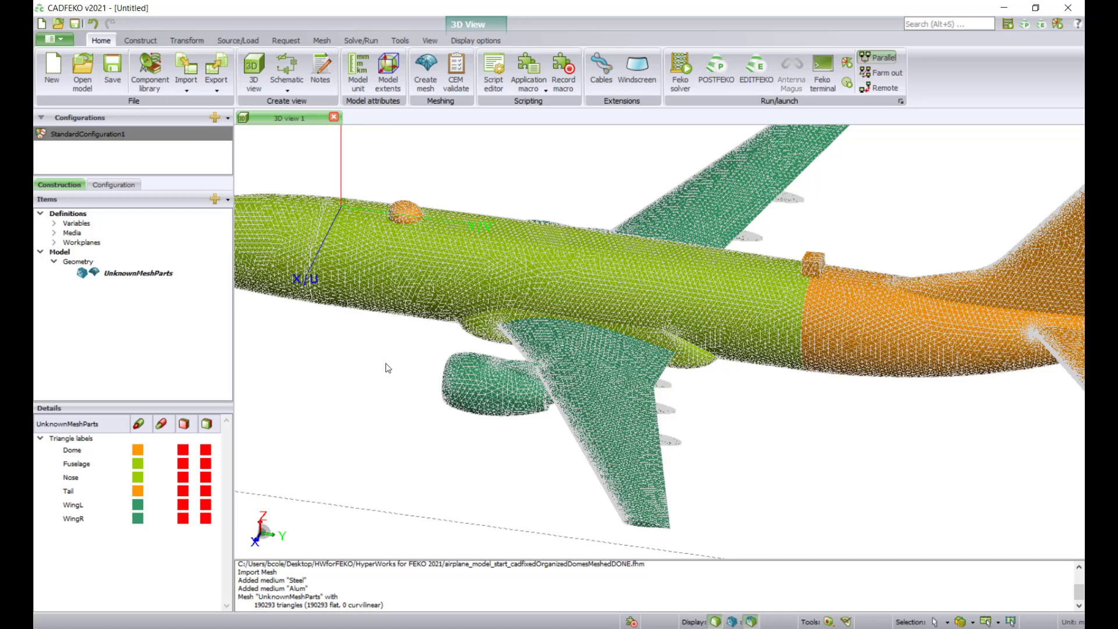
- Review the frequency, sources and requests entries of StandardConfiguration1, and return to the model's construction tree
left_click(99, 302)
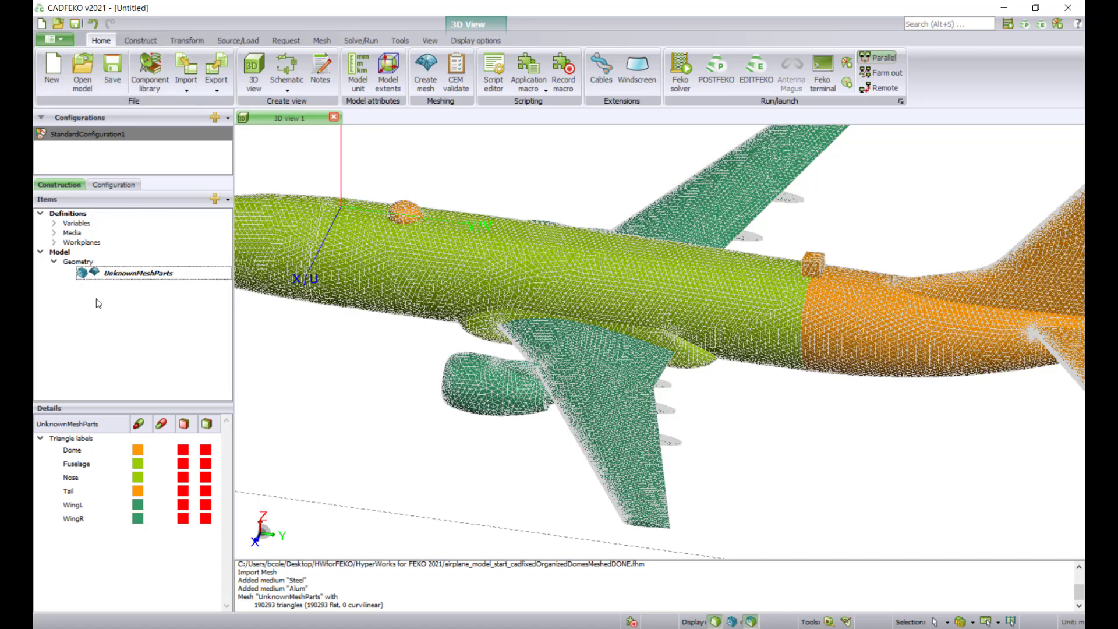
left_click(113, 184)
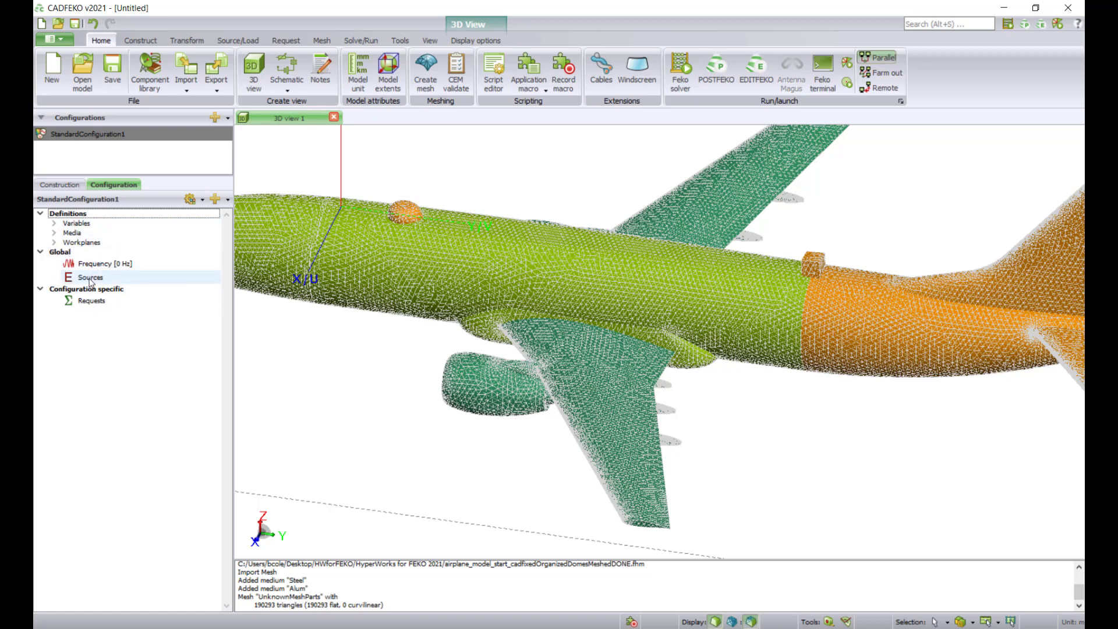
left_click(63, 184)
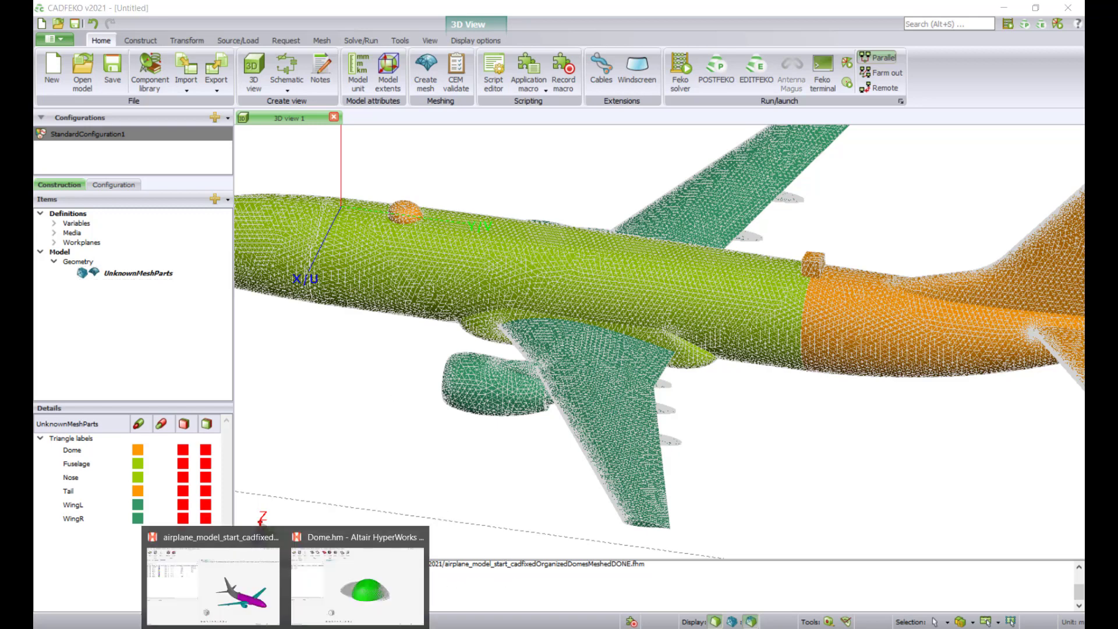
- Switch to the airplane model in HyperWorks, enlarge the graphics area, and find free edges on all components with a 0.010 tolerance
left_click(213, 585)
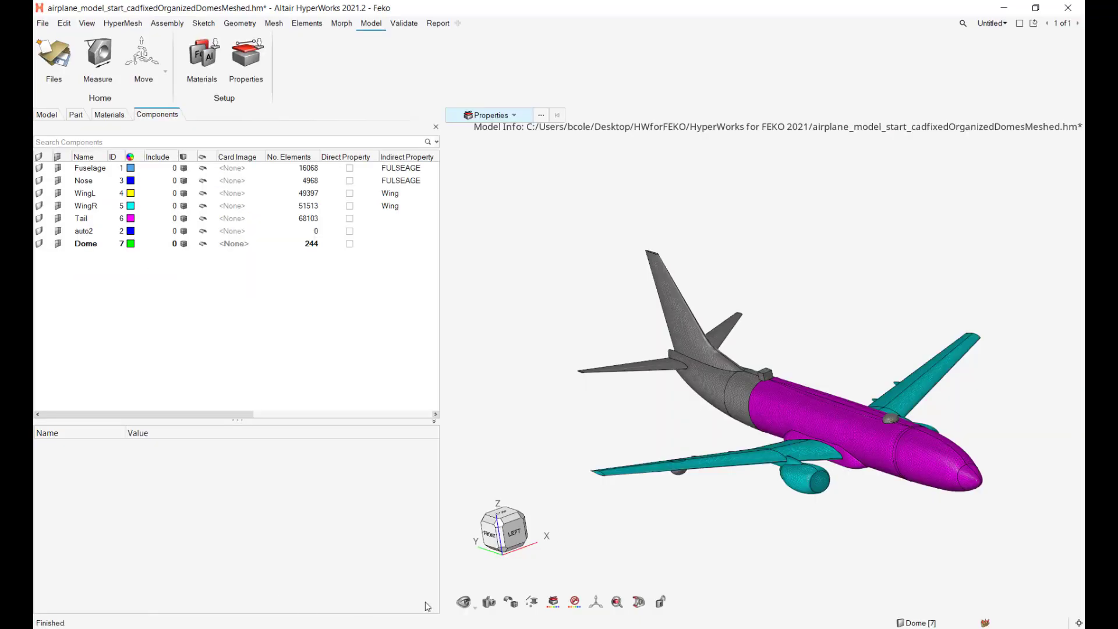
left_click(404, 24)
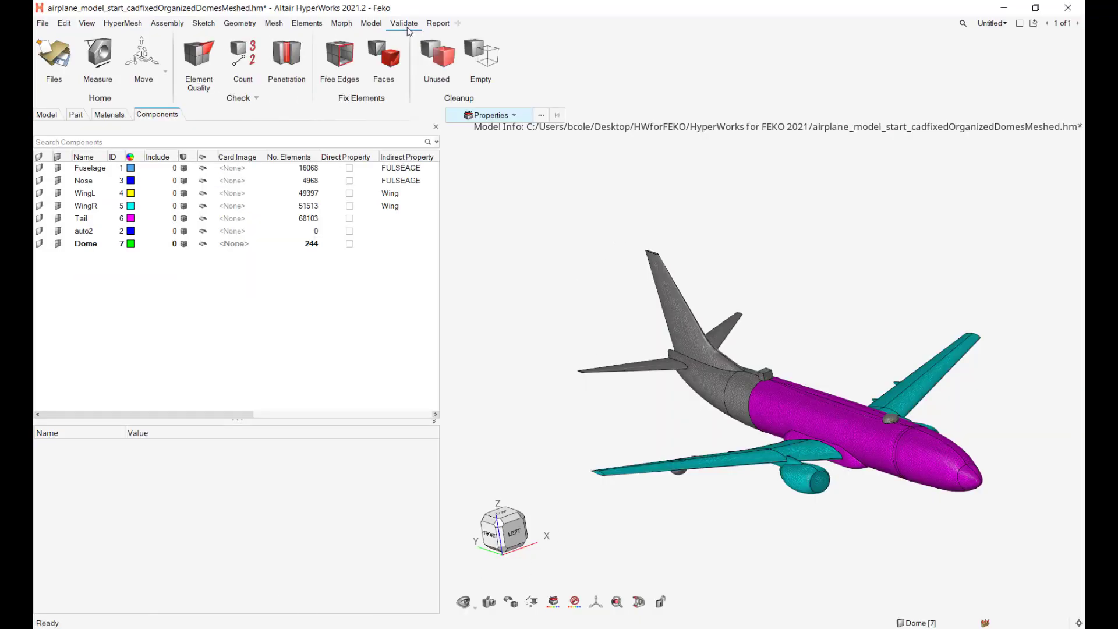
left_click(344, 61)
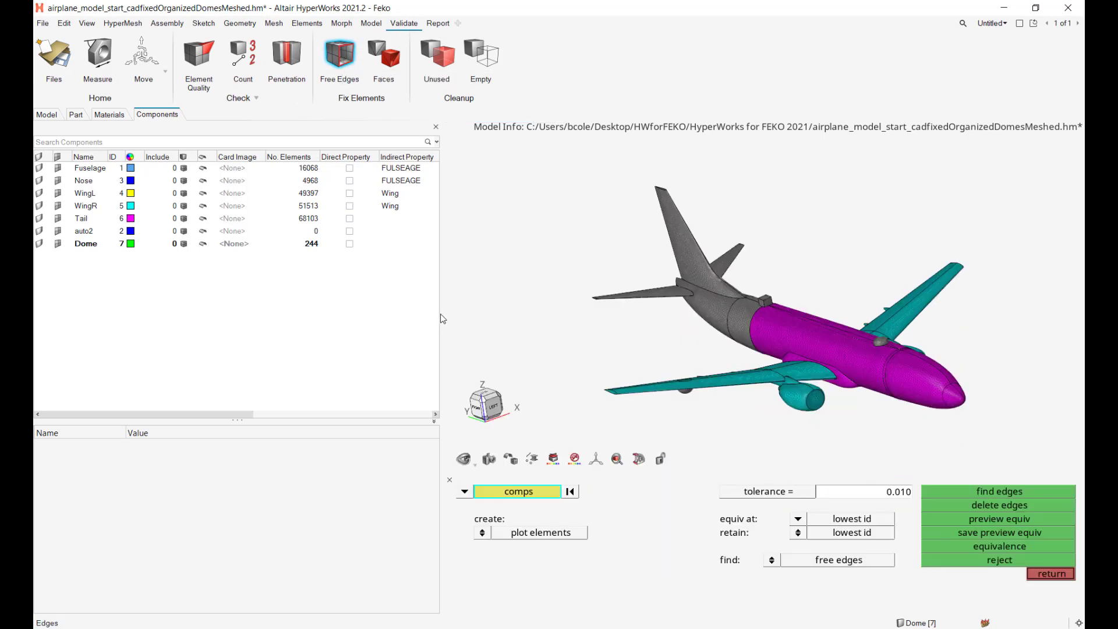
left_click_drag(378, 323, 295, 326)
scroll(546, 347, "up", 10)
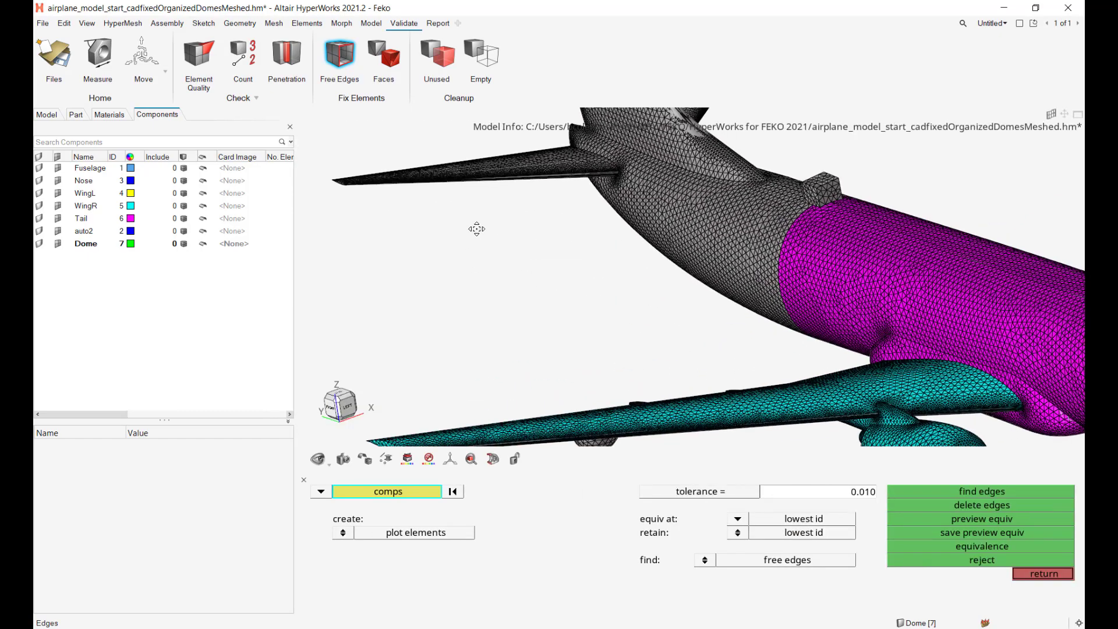
scroll(524, 232, "down", 10)
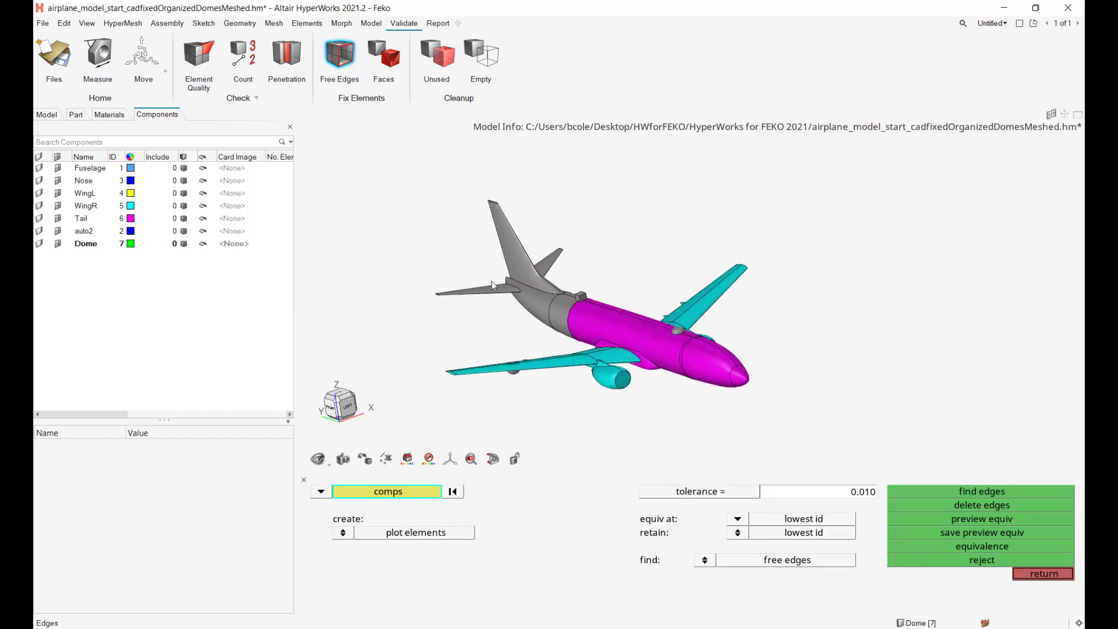
left_click_drag(394, 147, 816, 466, "shift")
left_click(962, 492)
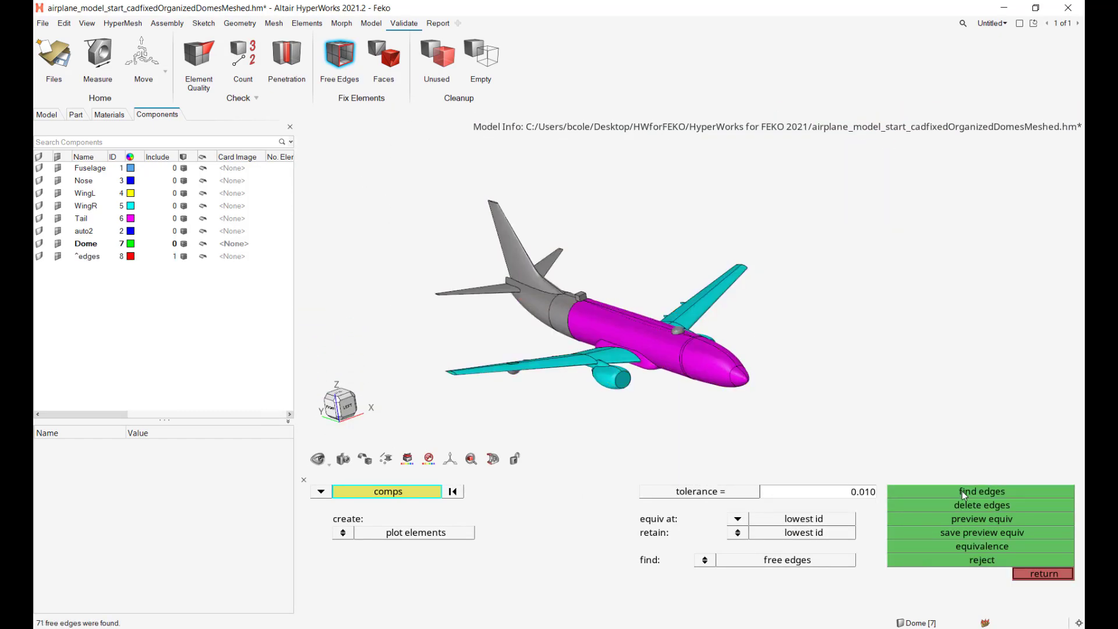
- Inspect the fuselage, wing, engine and dome meshes for free edges, and close the free edges check
scroll(626, 315, "up", 8)
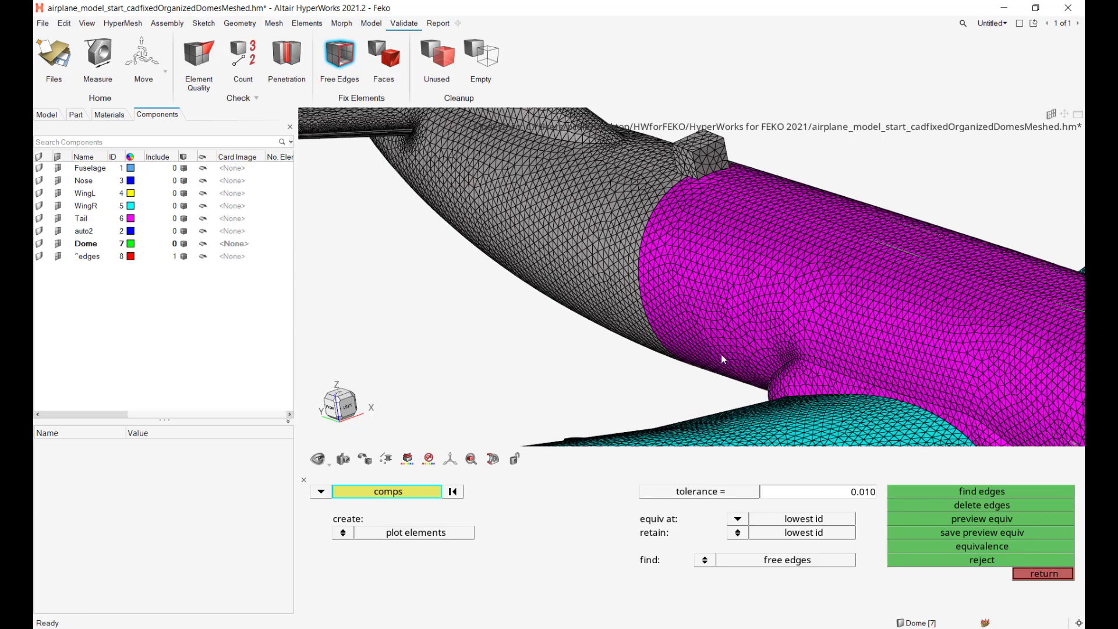
right_click_drag(624, 315, 711, 284)
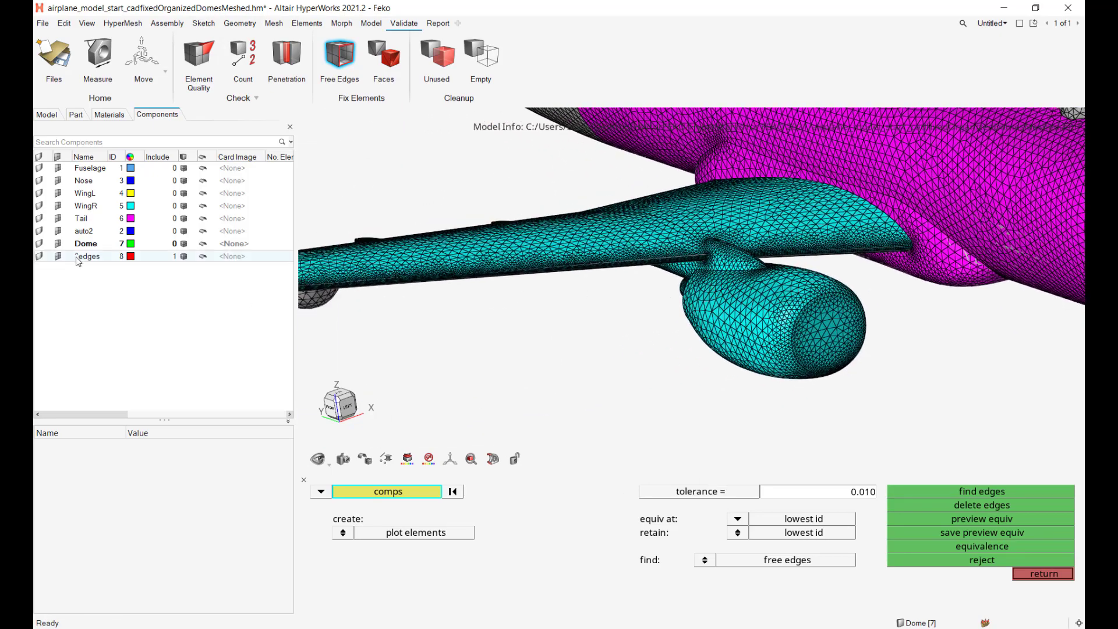
right_click_drag(577, 317, 694, 325)
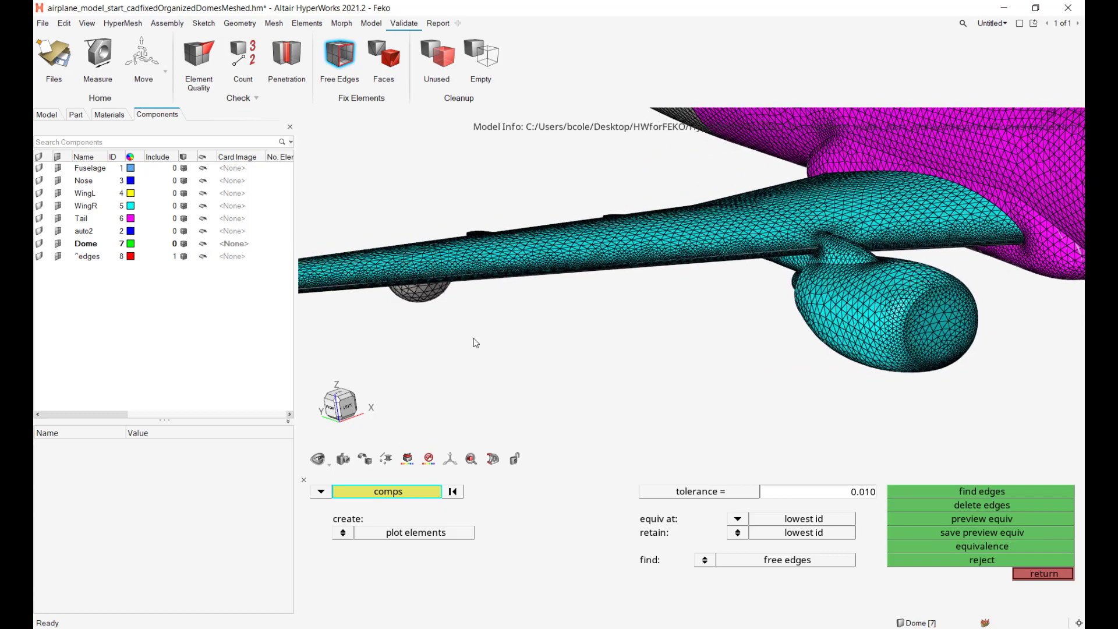
middle_click_drag(507, 337, 564, 341)
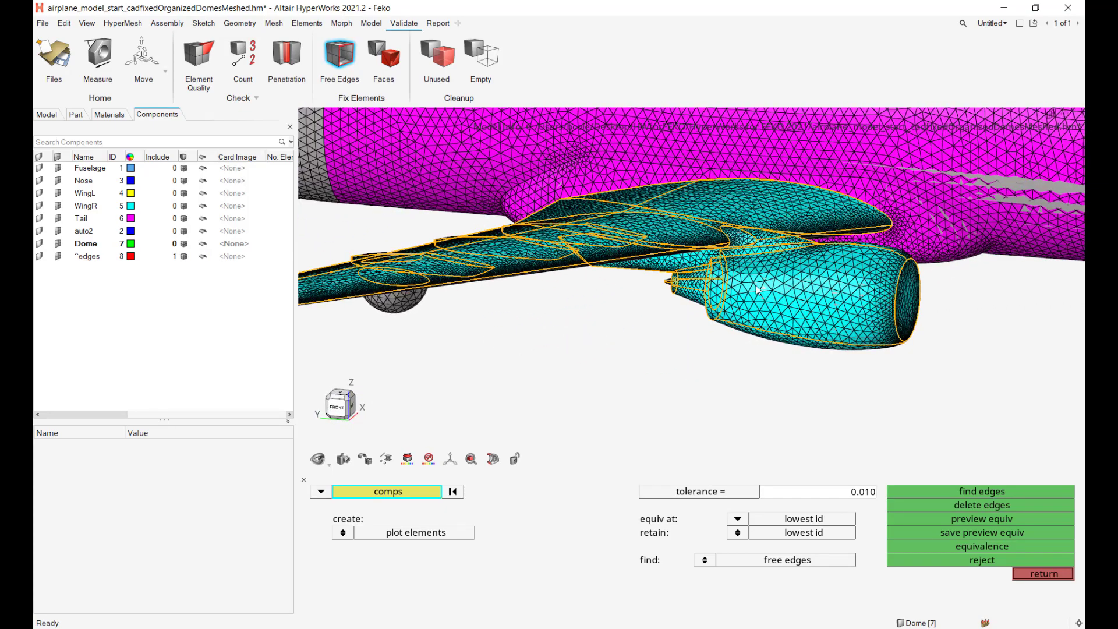
scroll(756, 286, "down", 5)
right_click_drag(885, 299, 831, 317)
scroll(832, 318, "up", 5)
scroll(834, 320, "up", 2)
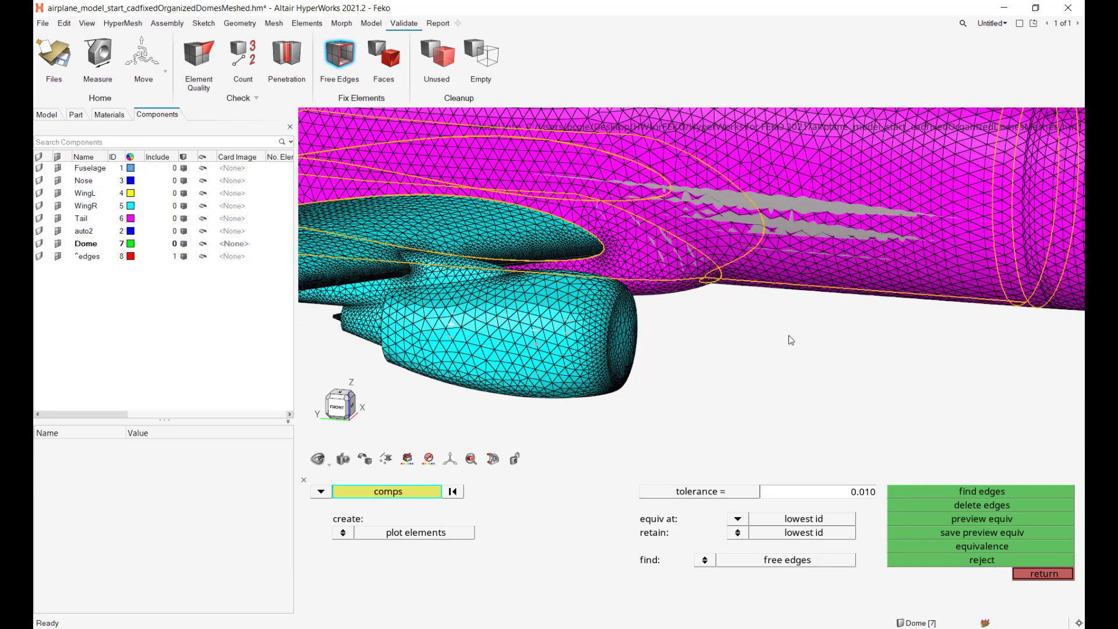
scroll(791, 340, "down", 5)
scroll(810, 256, "up", 7)
key("Escape")
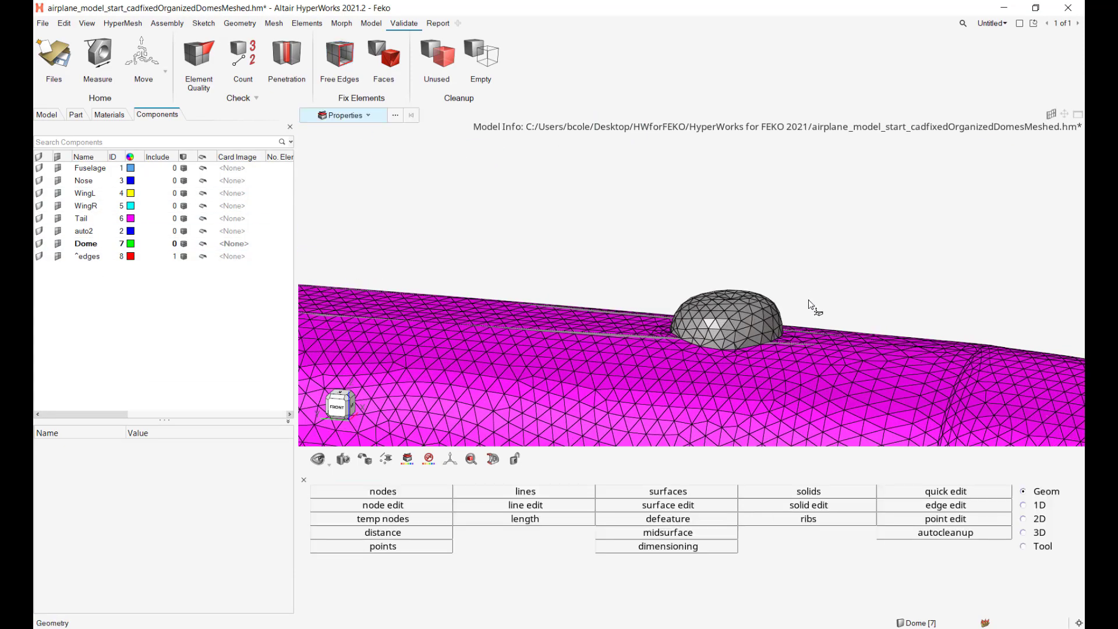
- Delete a roughly square patch of mesh elements from the fuselage side behind the nose to make a hole
scroll(807, 303, "down", 6)
right_click_drag(806, 302, 788, 212)
key("e")
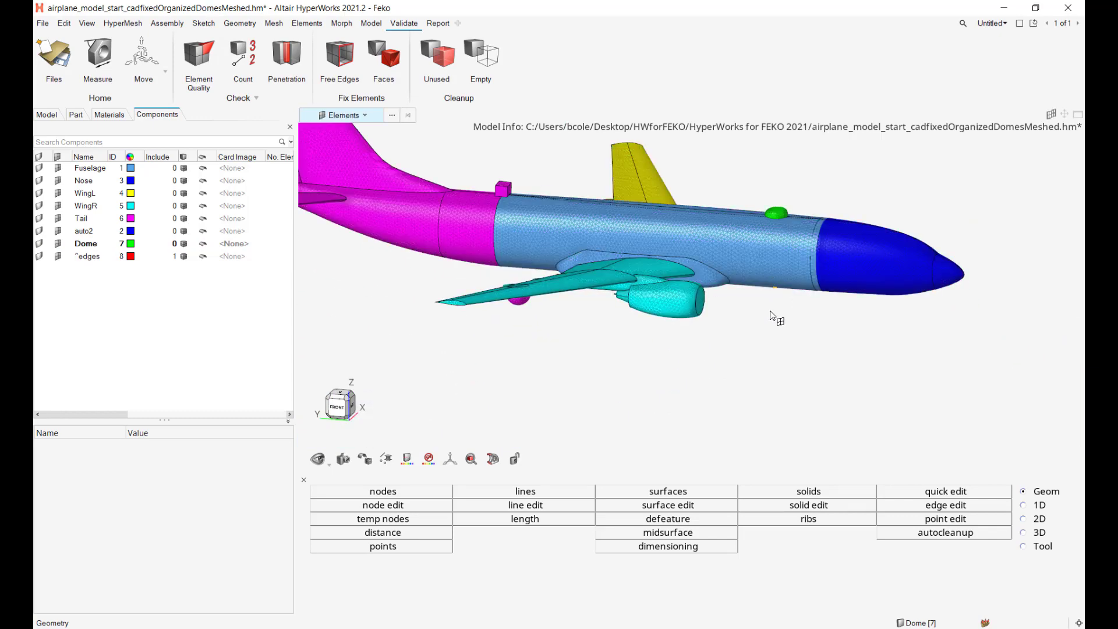
scroll(770, 312, "up", 5)
left_click_drag(725, 300, 775, 355, "shift")
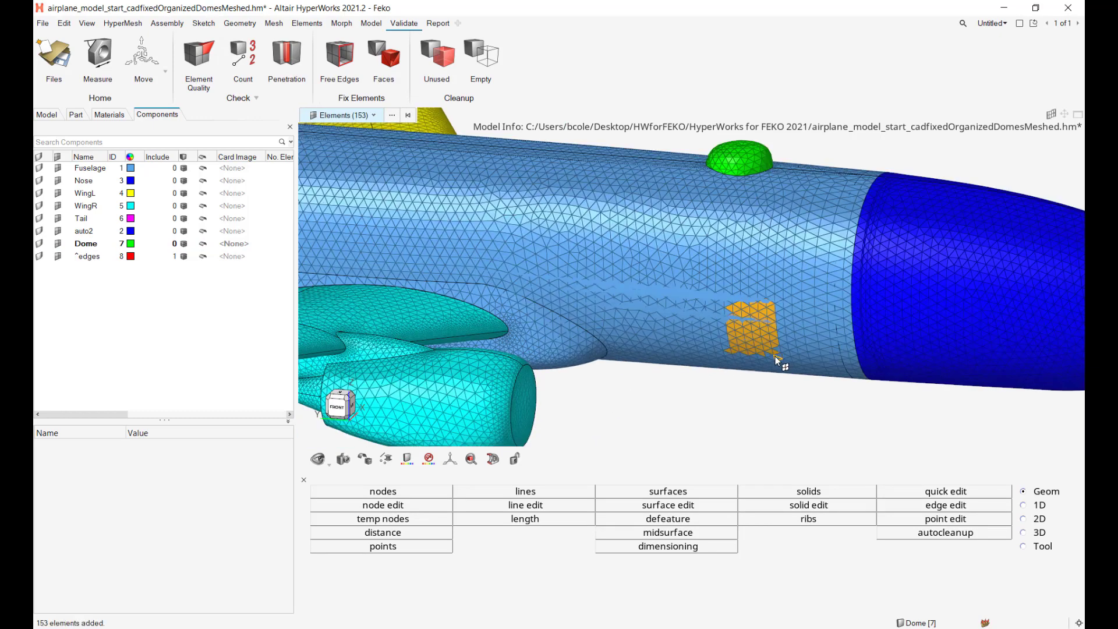
key("Delete")
middle_click_drag(722, 339, 694, 307)
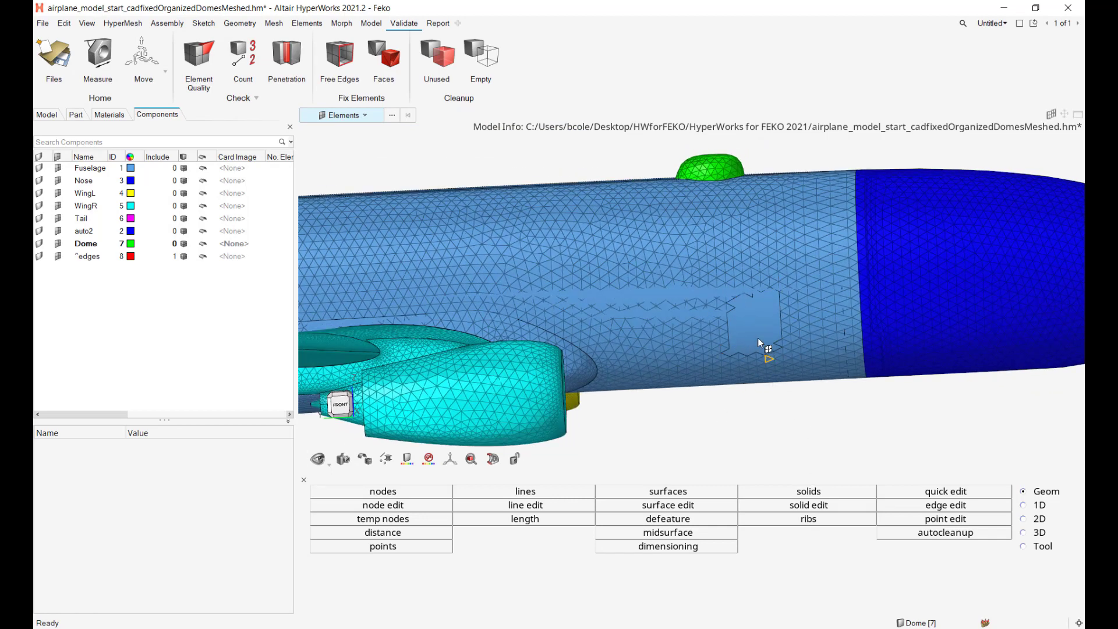
- Delete the ^edges component left by the previous free edges check
scroll(742, 389, "down", 5)
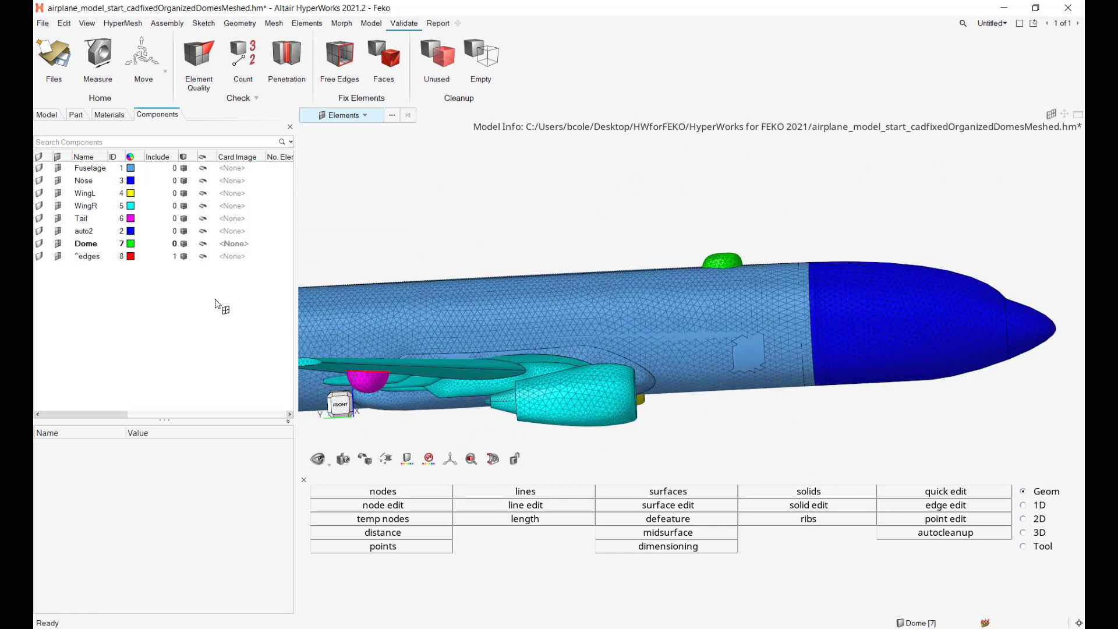
left_click(89, 255)
key("Delete")
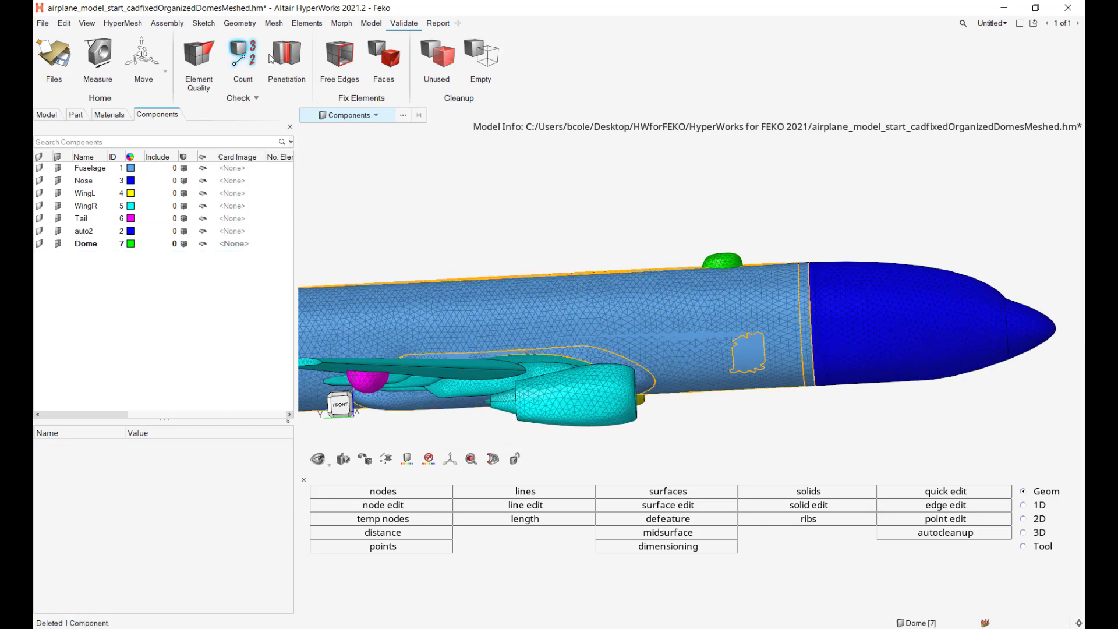
- Find the free edges on all displayed airplane components with a 0.010 tolerance
left_click(340, 61)
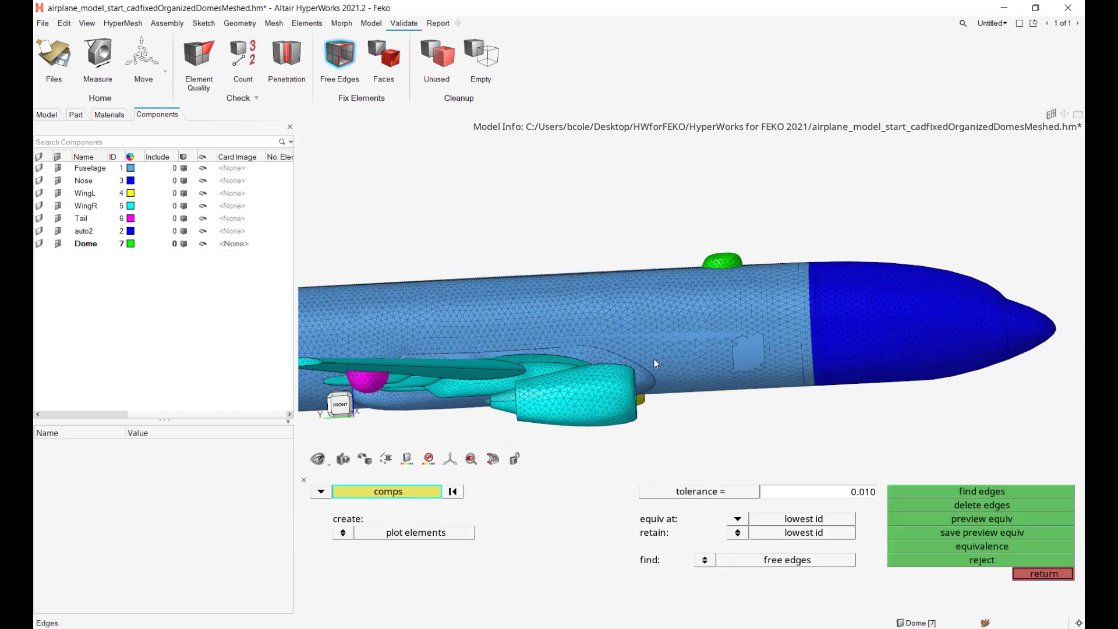
scroll(669, 352, "down", 2)
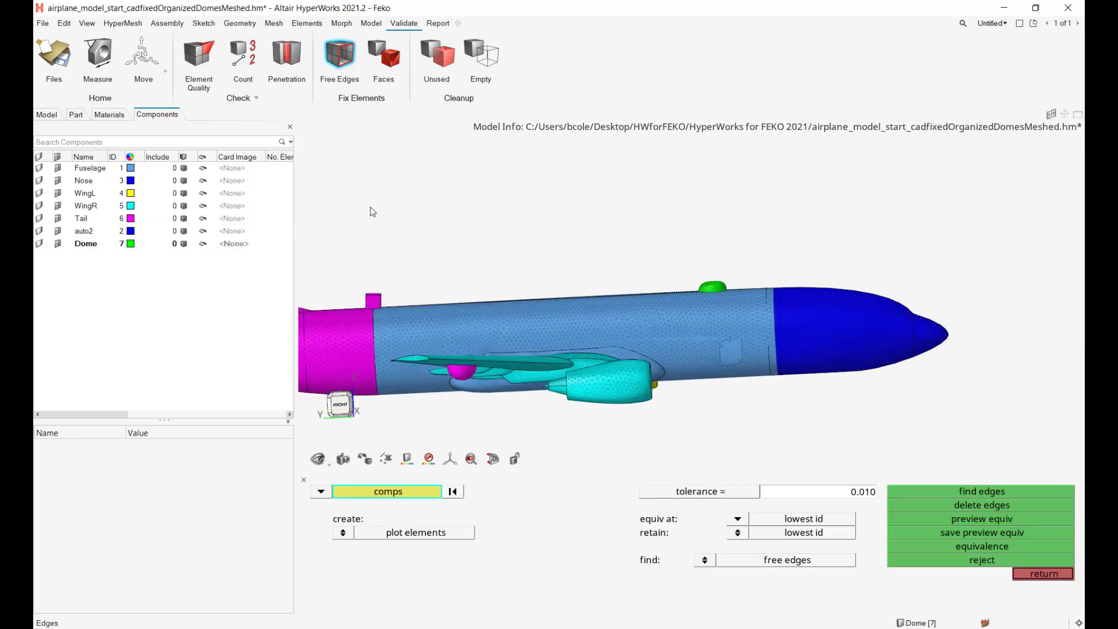
left_click_drag(336, 209, 948, 443)
left_click(993, 490)
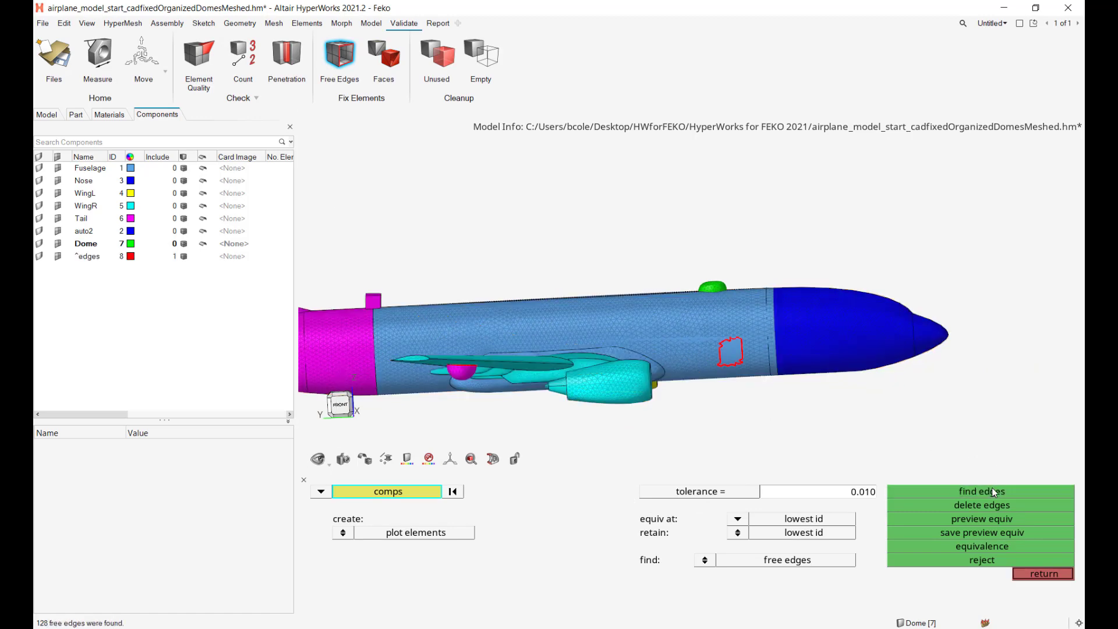
- Inspect the free edges around the fuselage hole and reveal the components' element counts
scroll(789, 413, "up", 5)
middle_click_drag(609, 351, 647, 400)
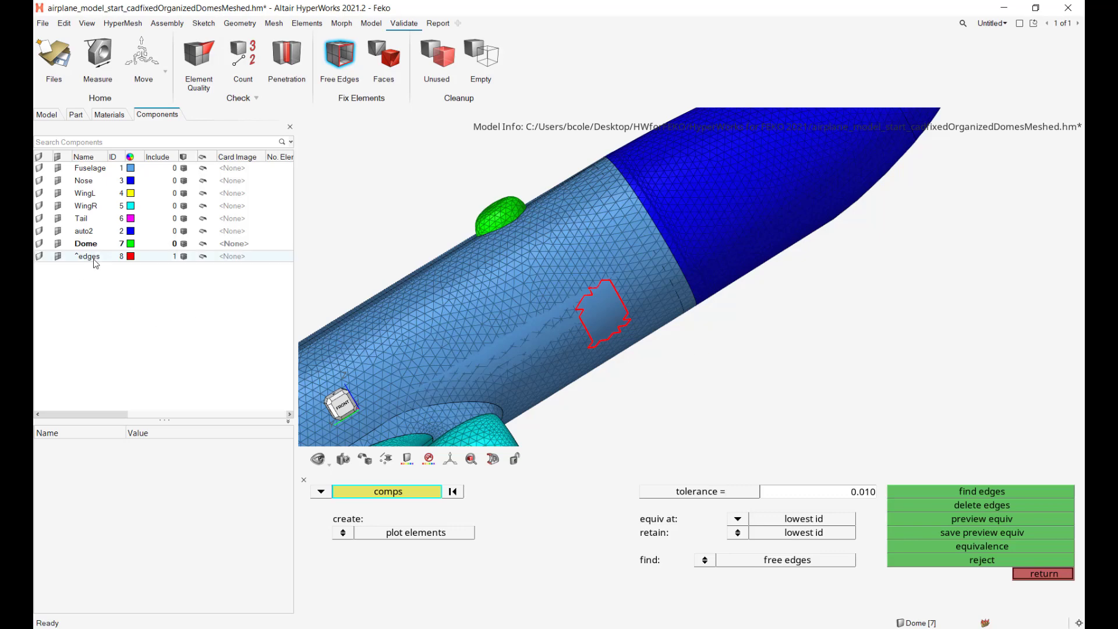
left_click_drag(295, 284, 394, 284)
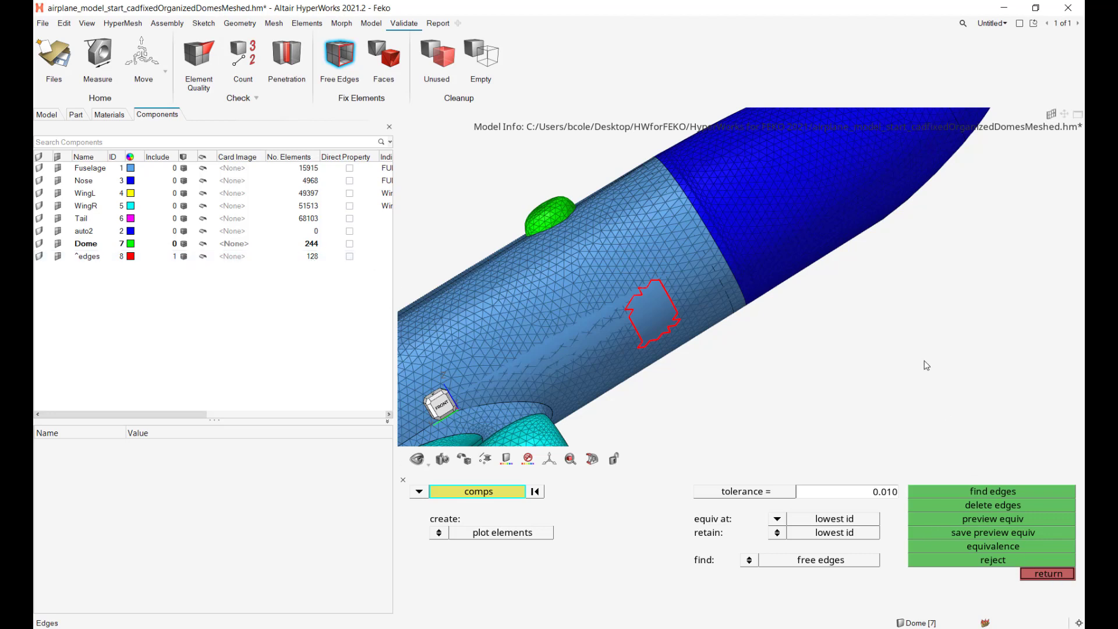
- Undo the free edge search and the fuselage hole, and find free edges on the whole airplane with a 0.010 tolerance
key("ctrl+z")
scroll(836, 318, "down", 6)
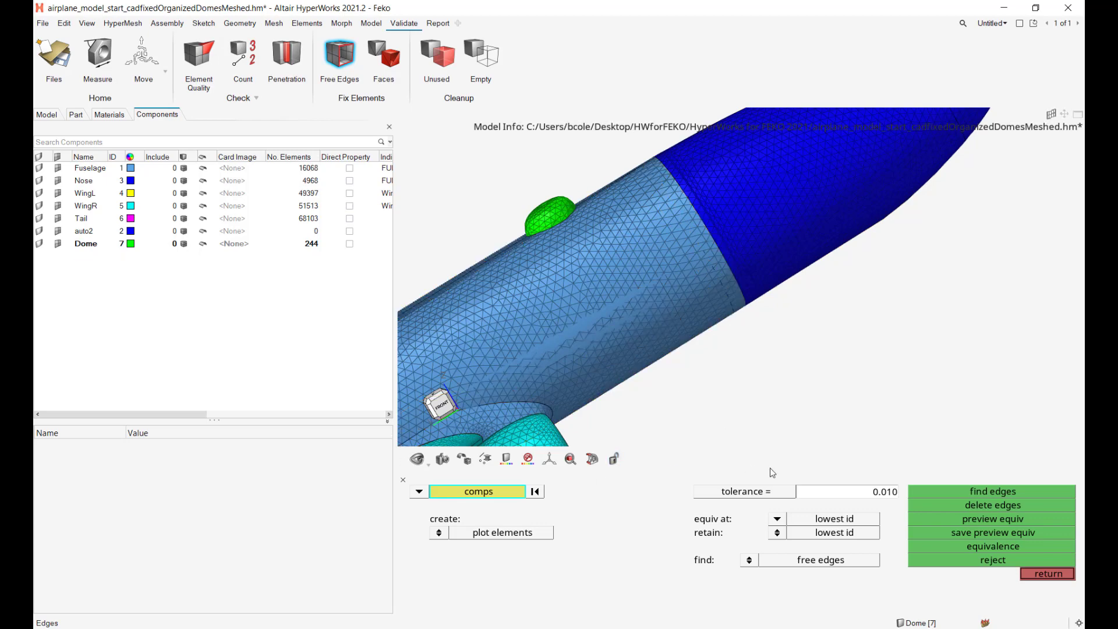
scroll(837, 318, "down", 3)
left_click_drag(624, 236, 980, 379, "shift")
left_click(984, 493)
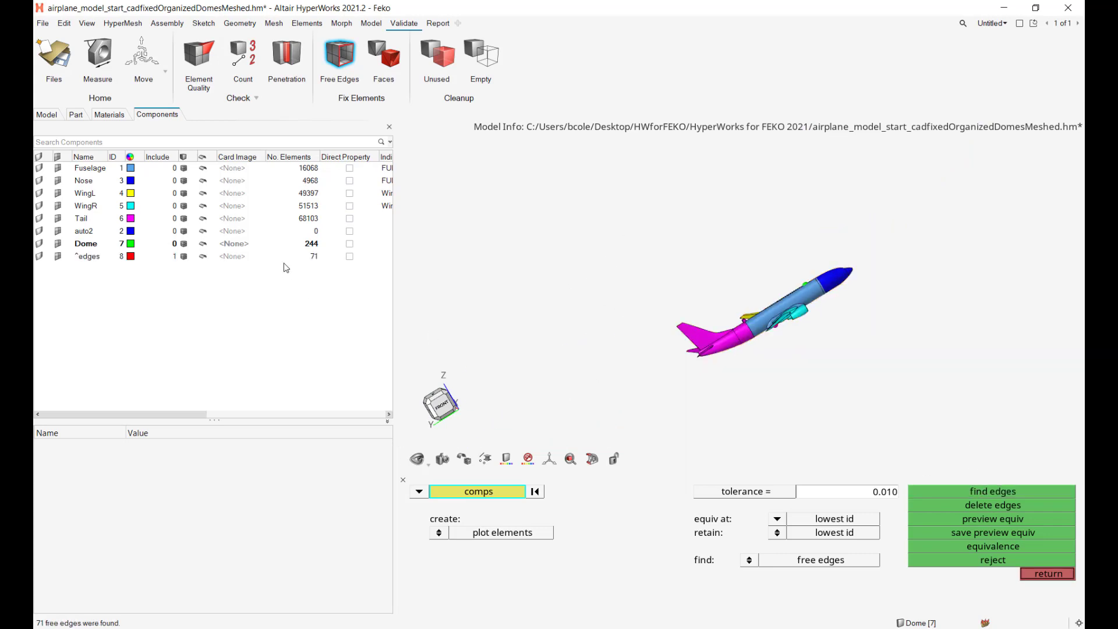
- Isolate the ^edges component and examine its edge loop up close
right_click(88, 259)
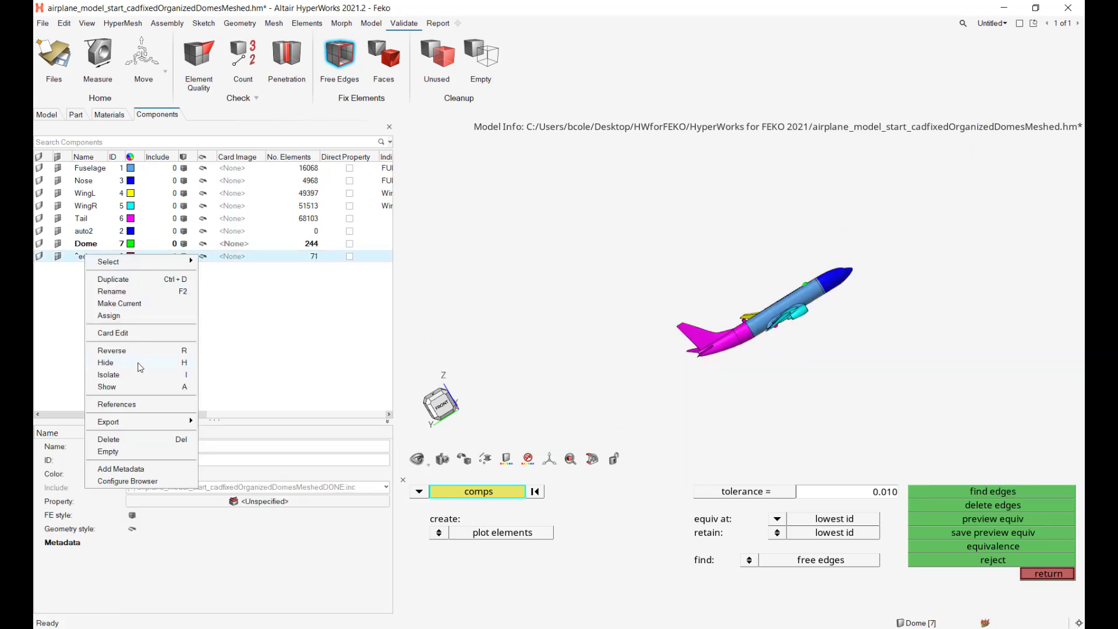
left_click(131, 375)
scroll(698, 347, "up", 5)
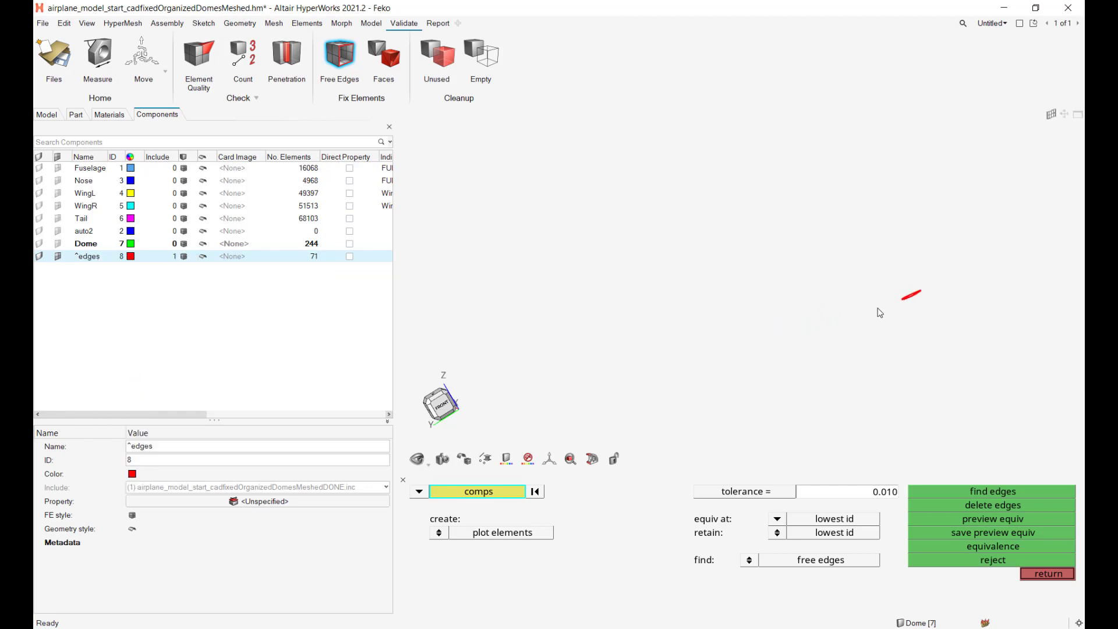
right_click_drag(934, 306, 808, 373)
scroll(808, 373, "up", 4)
mouse_move(808, 374)
left_mouse_down("ctrl")
mouse_move(818, 389)
mouse_move(803, 394)
left_mouse_up("ctrl")
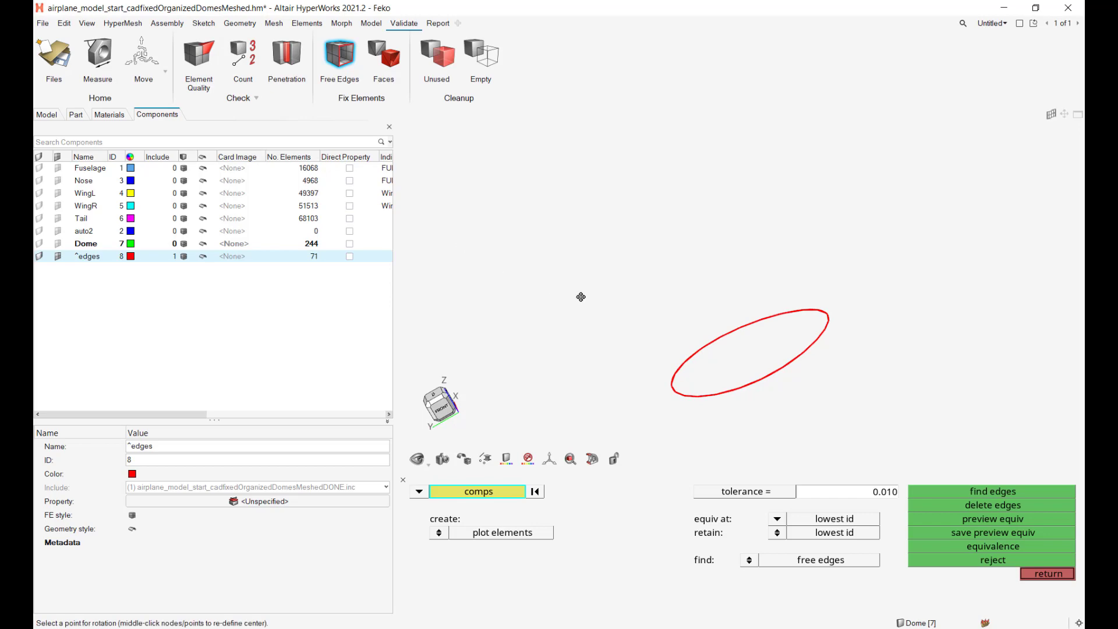
- Close the free edges check and show all components to locate the edge loop on the right wing
left_click(1047, 574)
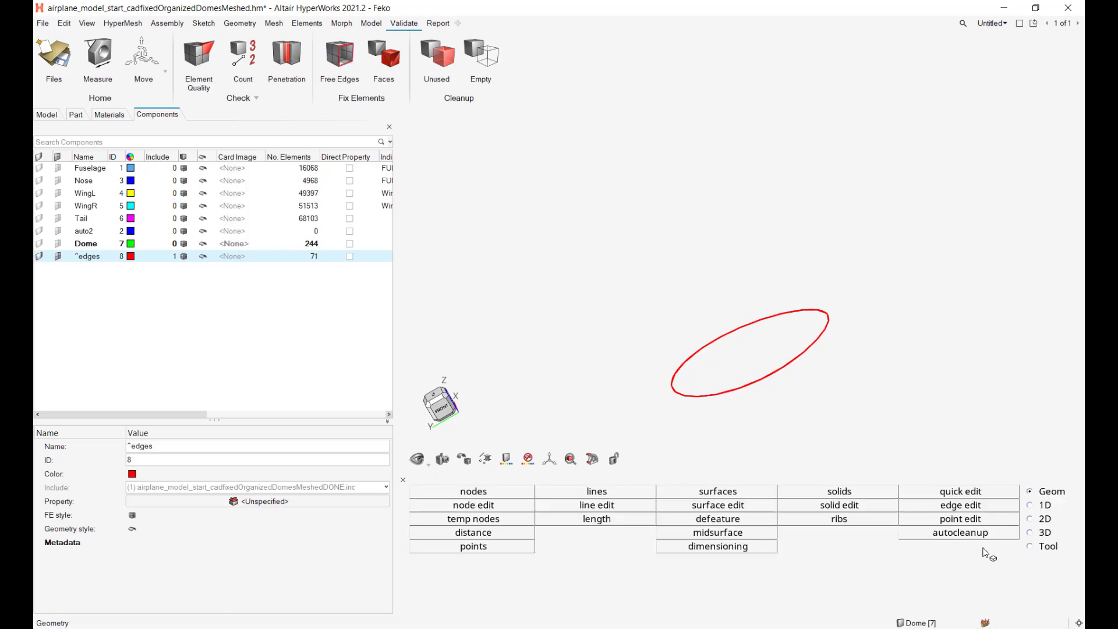
scroll(682, 319, "down", 3)
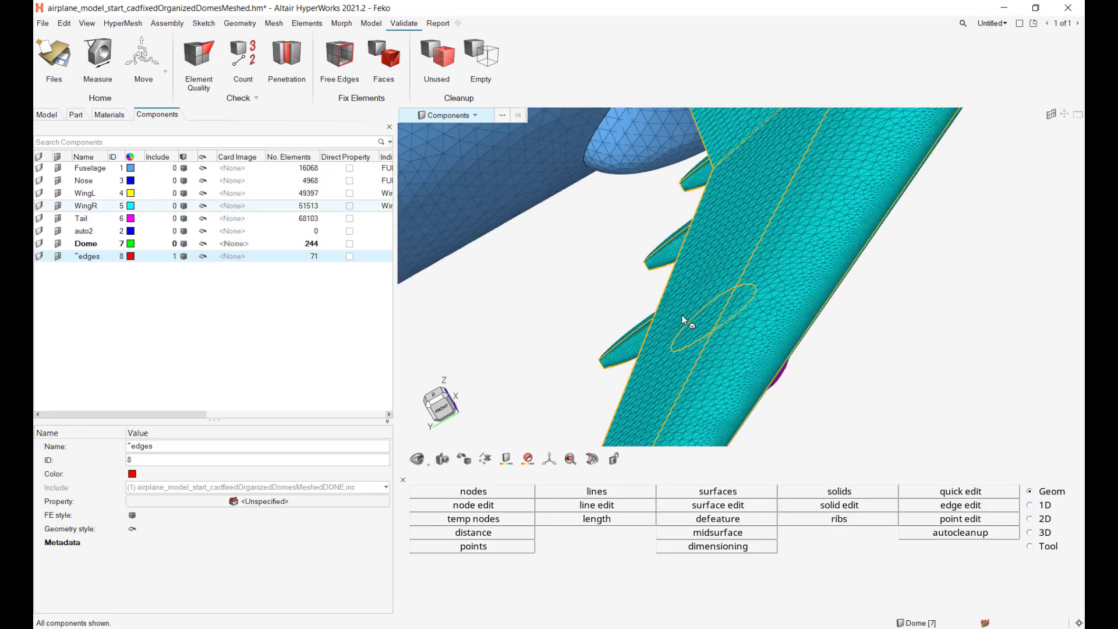
middle_click_drag(686, 322, 719, 348)
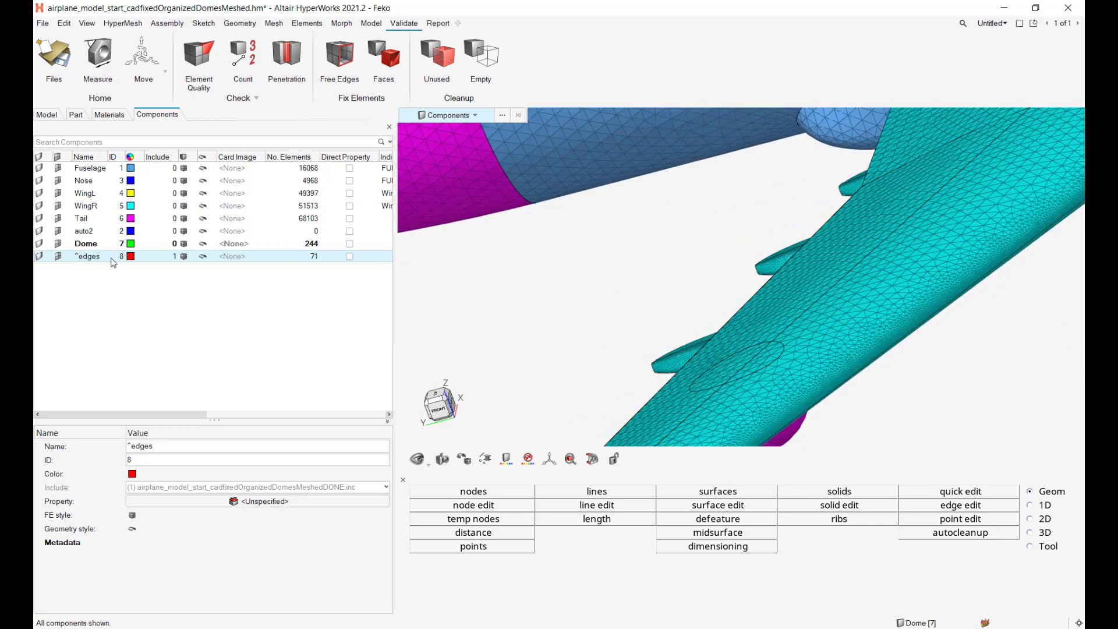
- Isolate the ^edges component again to view the loop without the wing mesh
right_click(90, 260)
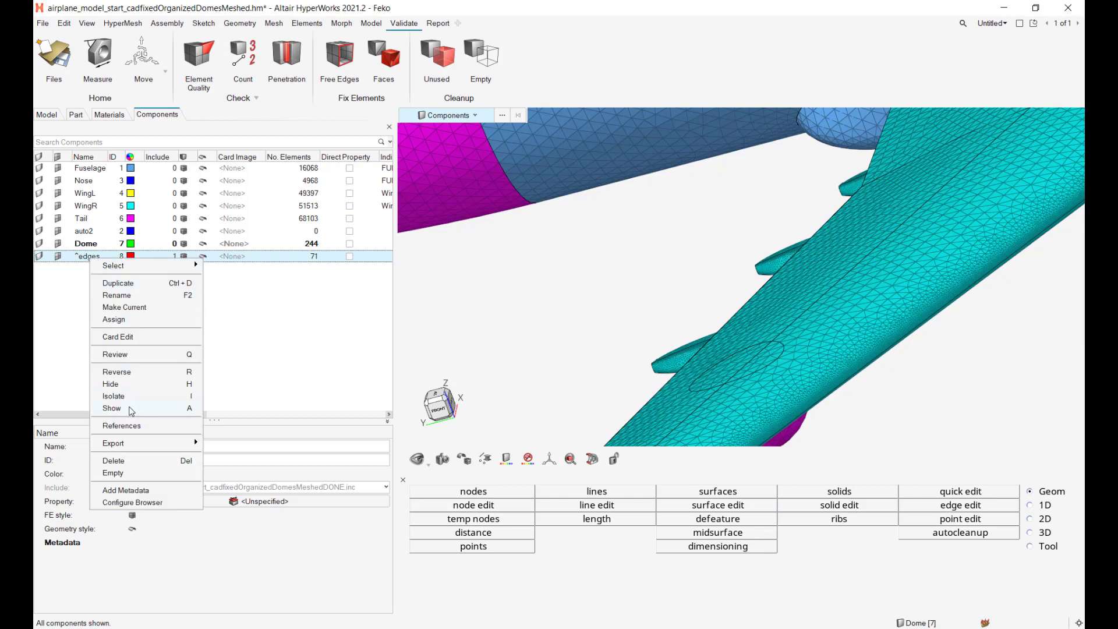
left_click(130, 408)
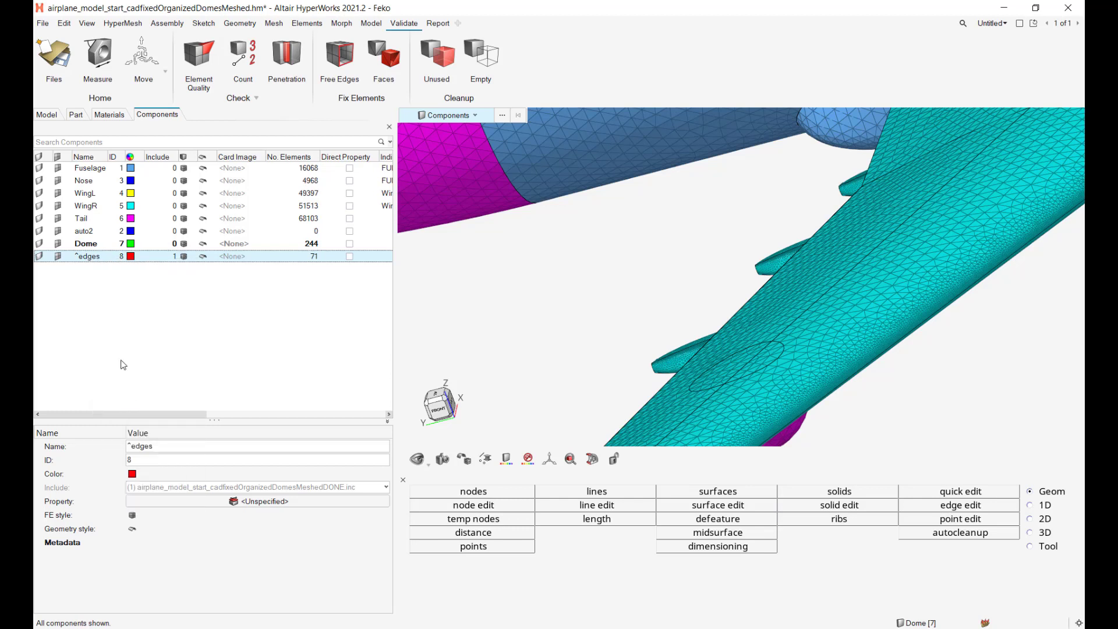
right_click(95, 259)
left_click(137, 402)
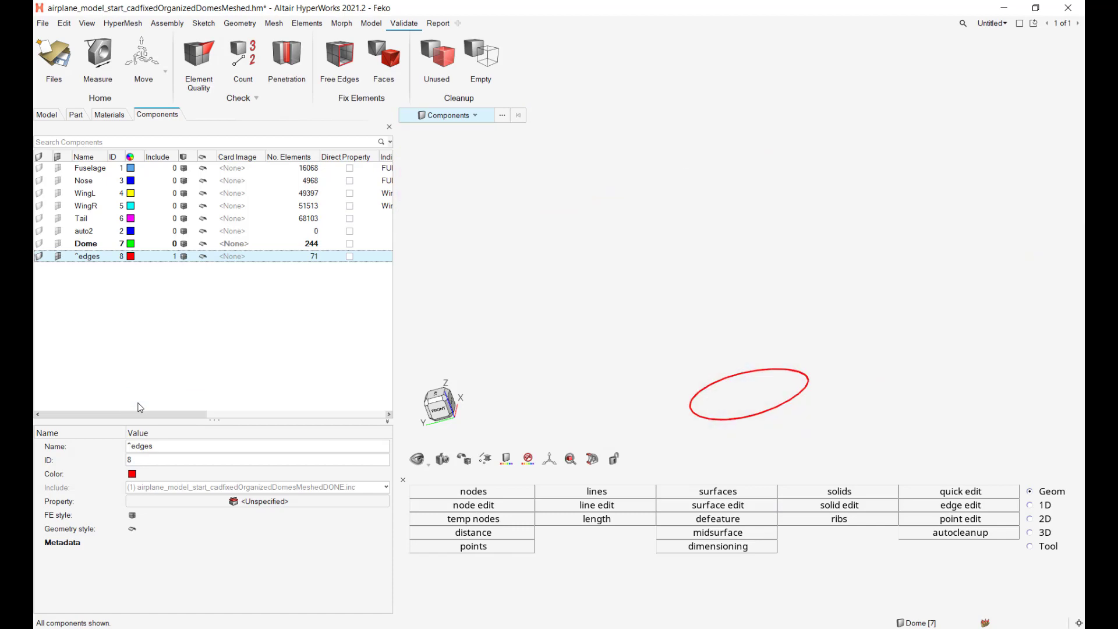
right_click(86, 259)
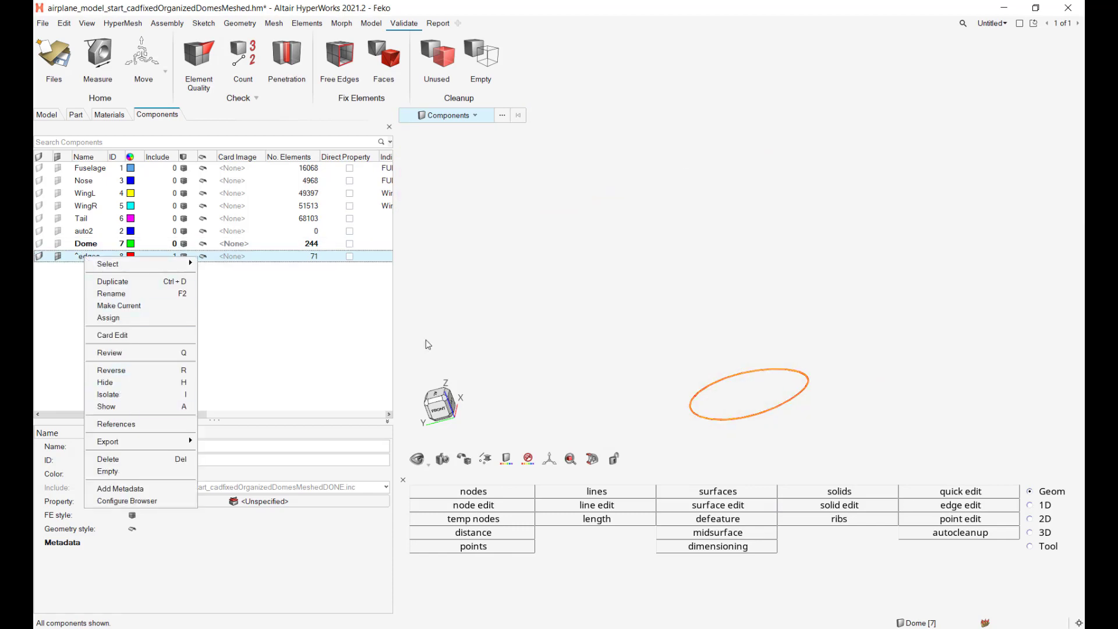
left_click(467, 337)
- Show all components and examine the magenta dome on the wing's underside where the free edges lie
middle_click_drag(878, 359, 804, 343)
right_click_drag(805, 343, 674, 228)
scroll(675, 230, "up", 4)
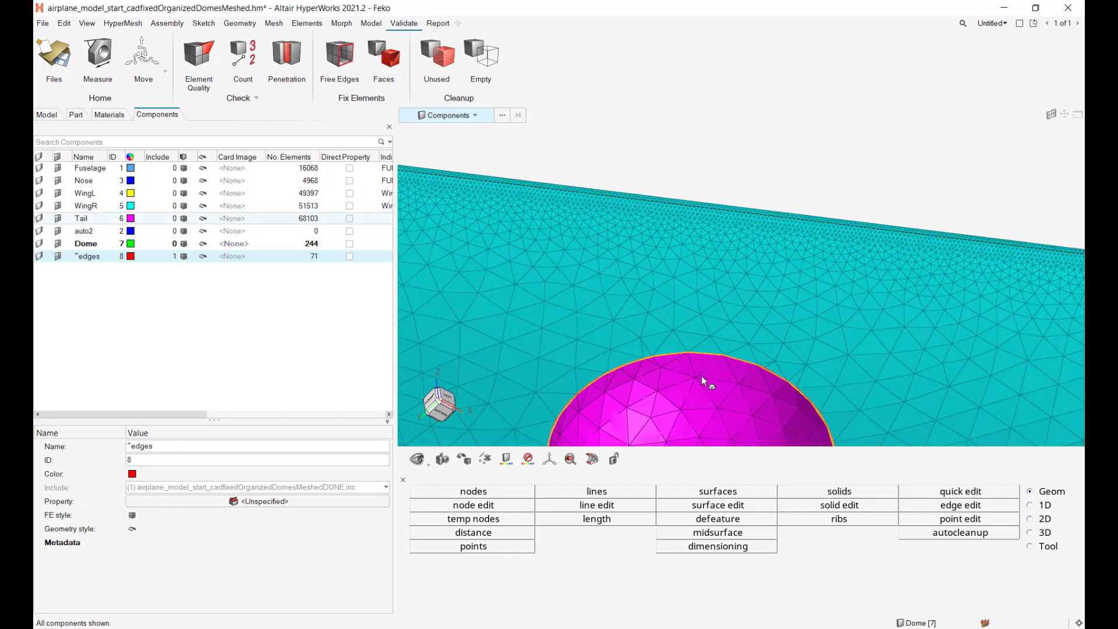
scroll(702, 376, "up", 3)
scroll(721, 352, "down", 5)
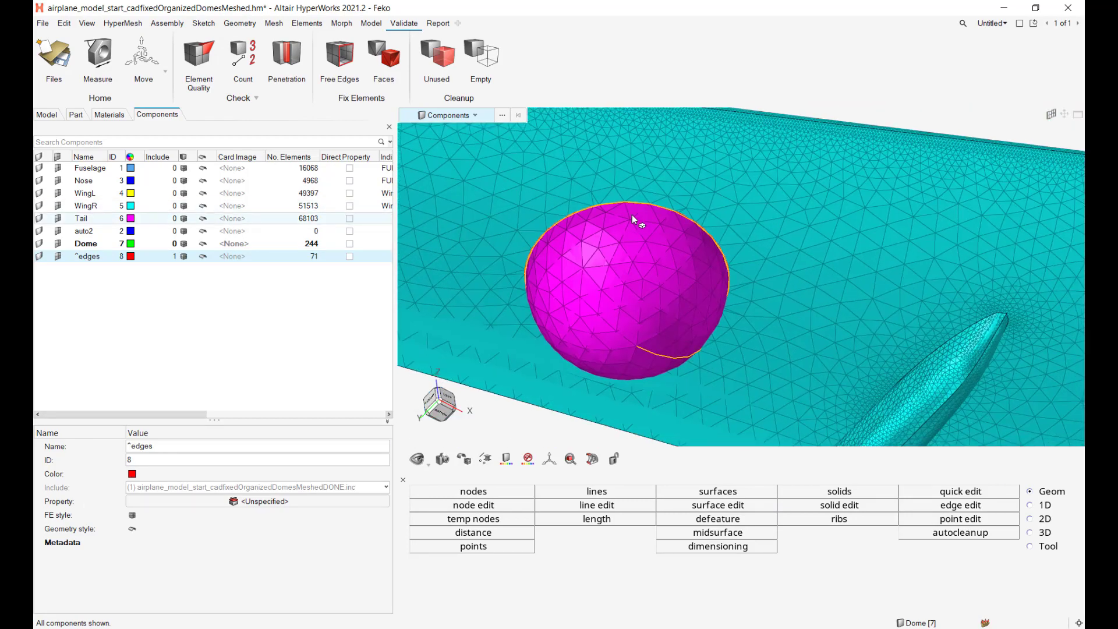
mouse_move(632, 268)
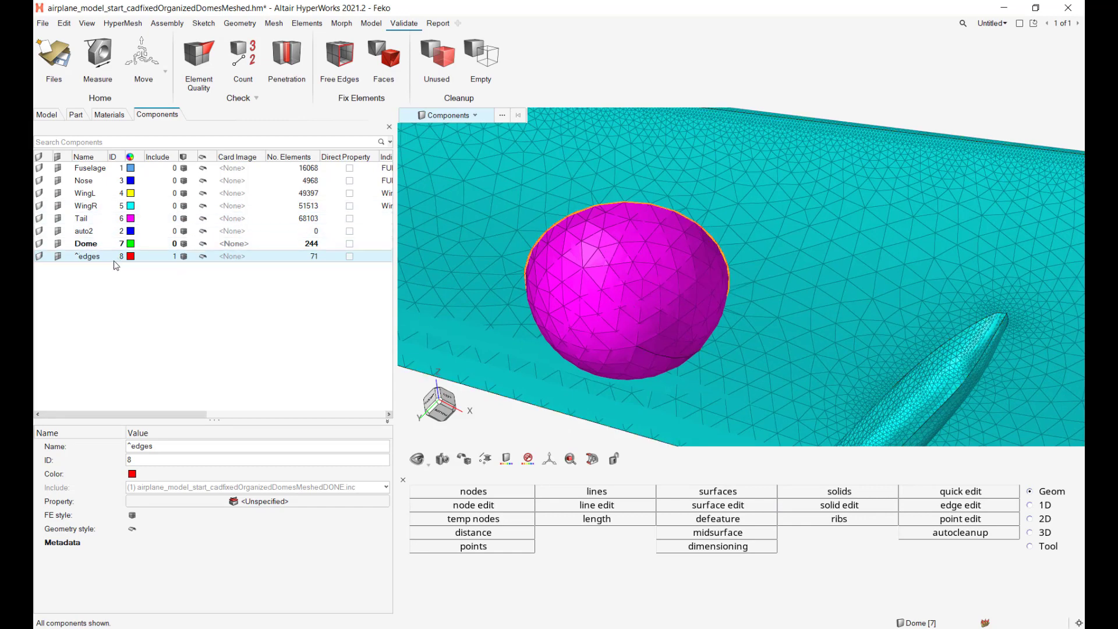
- Reopen the free edges check, set the tolerance to 0.001, and try to preview and equivalence the mesh nodes
left_click(339, 59)
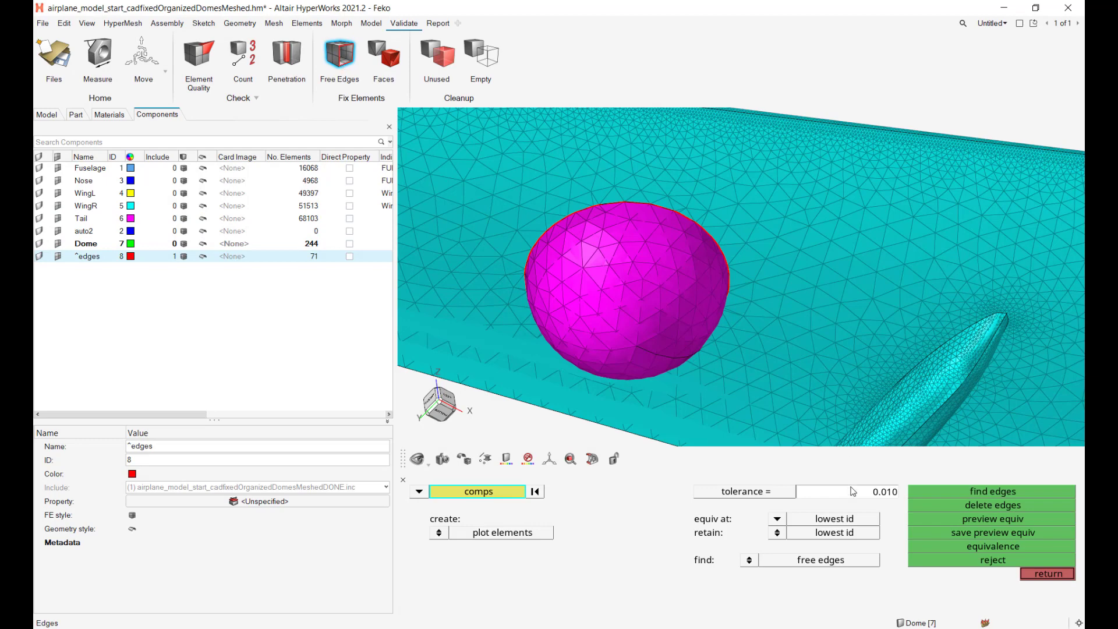
left_click(992, 491)
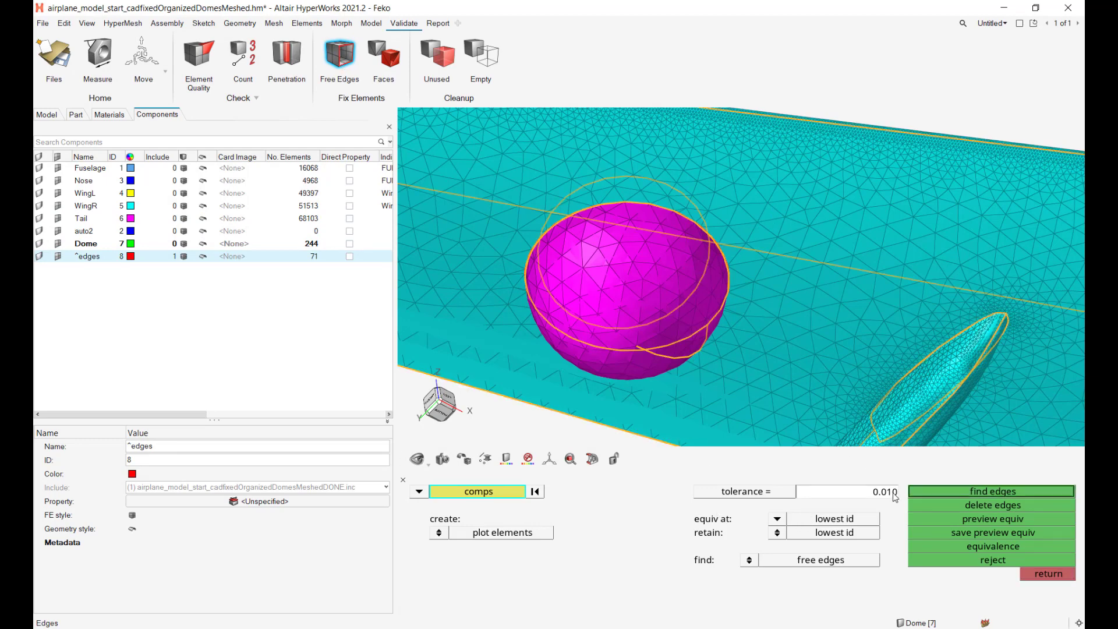
left_click(985, 547)
left_click(884, 493)
left_click(988, 519)
left_click(991, 547)
- Inspect the dome's rim against the wing up close, and close the free edges check
middle_click_drag(679, 323, 661, 258)
scroll(661, 224, "up", 7)
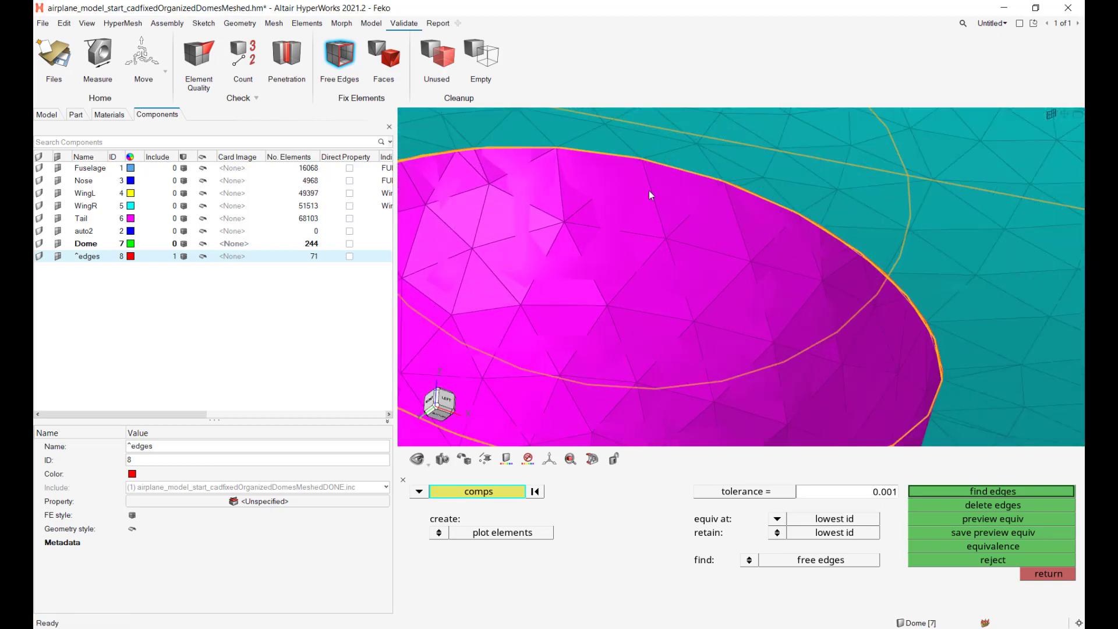
scroll(691, 216, "down", 8)
key("Escape")
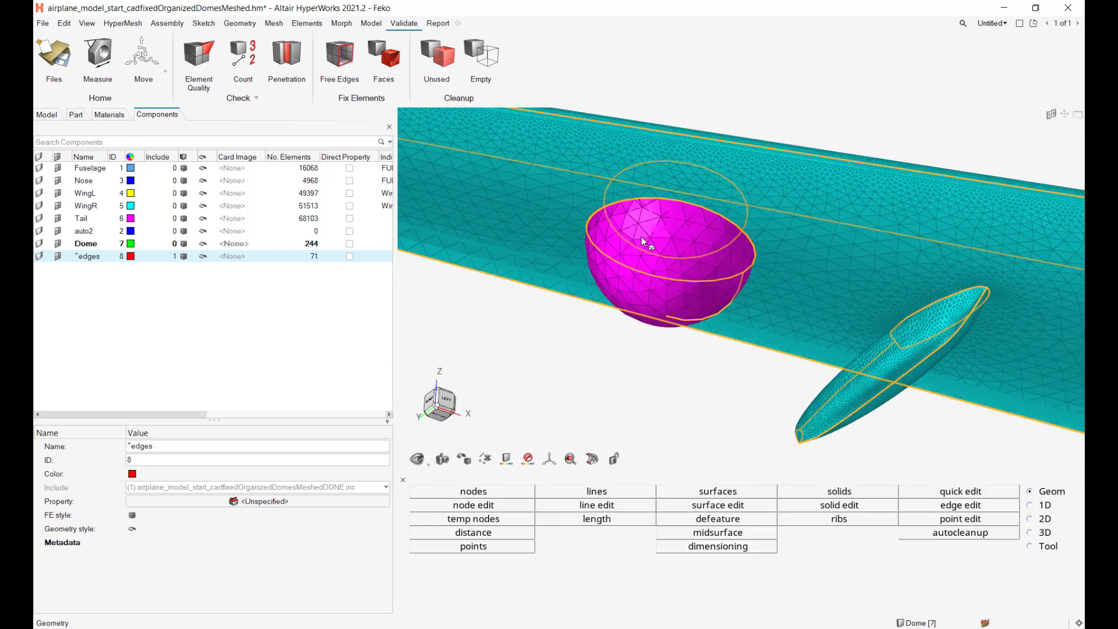
- Hide the mesh elements and the surface of the magenta dome under the wing
left_click(662, 271)
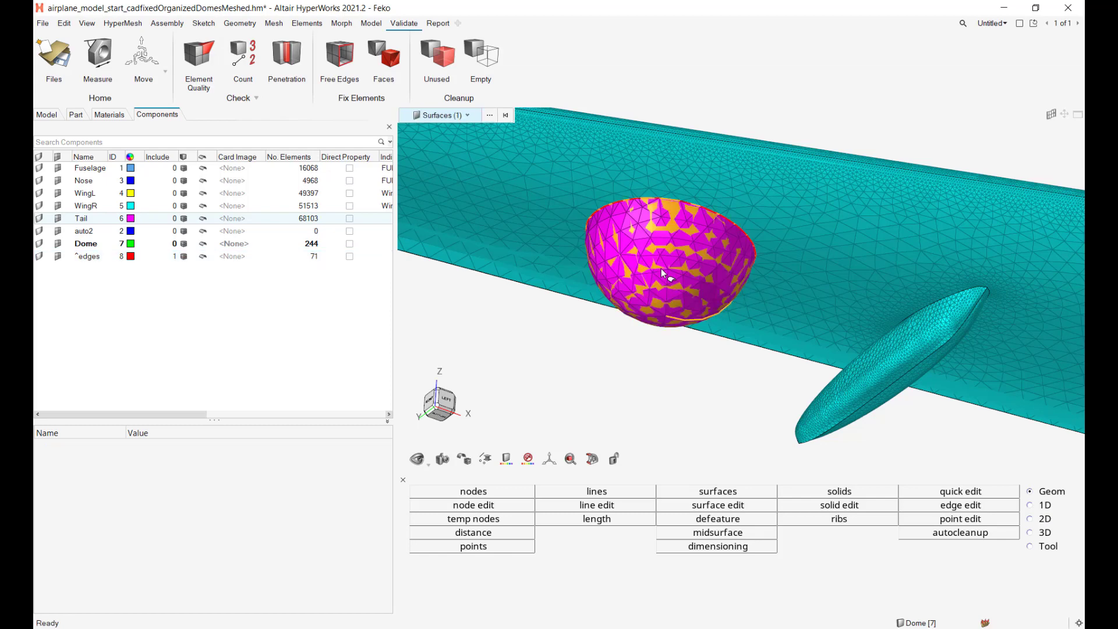
key("e")
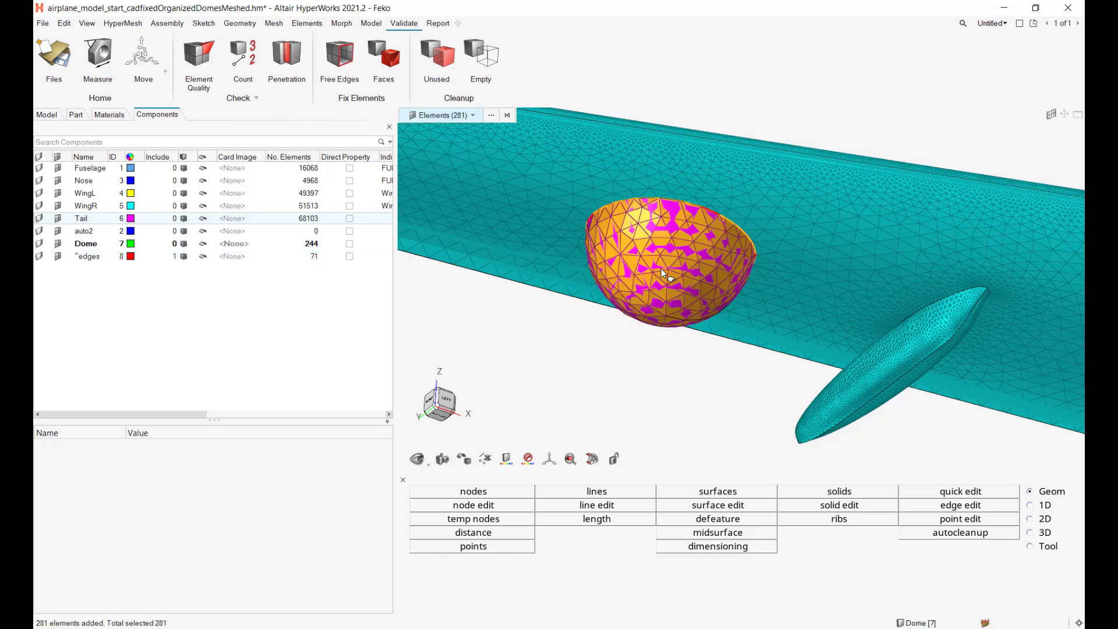
key("h")
key("s")
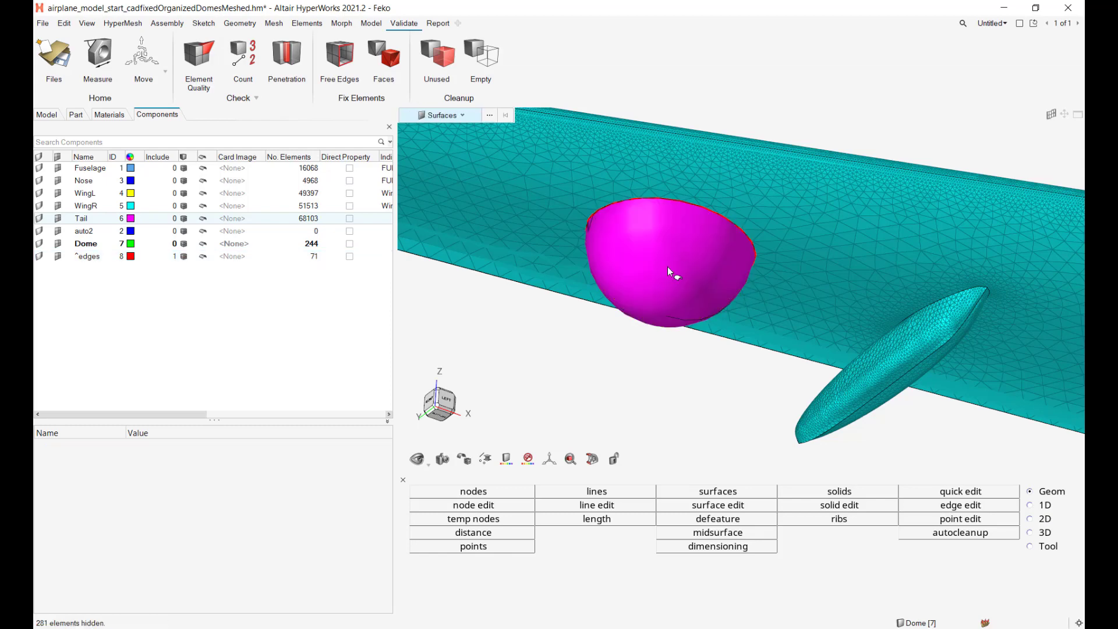
left_click(668, 265)
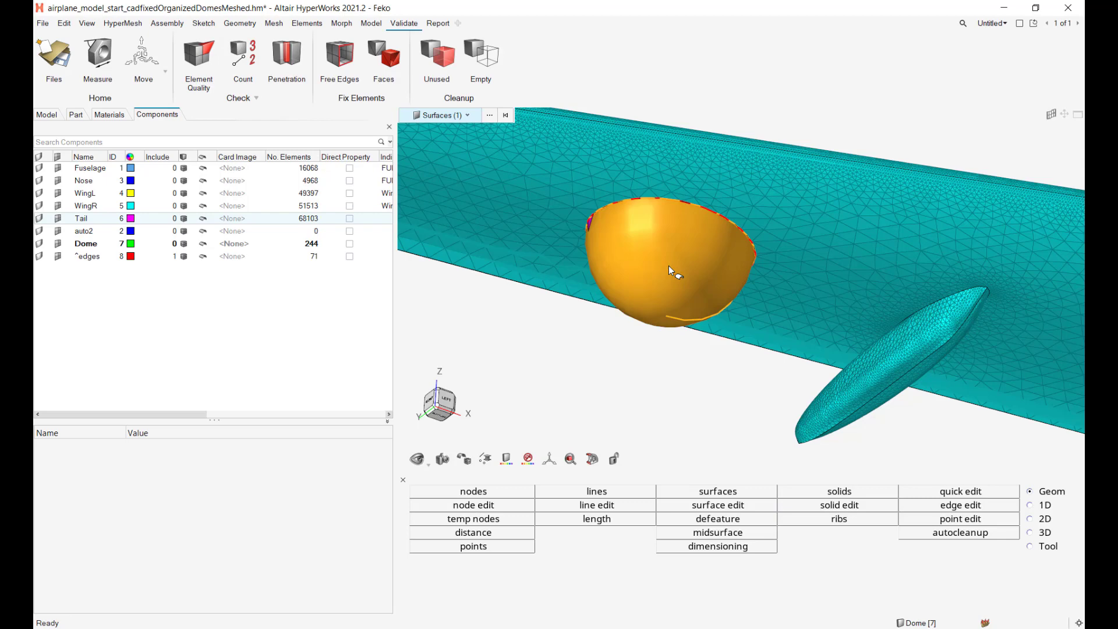
key("h")
- Examine the wing opening behind the hidden dome and the free edge loop around it
middle_click_drag(668, 266, 556, 262)
scroll(532, 229, "up", 10)
scroll(484, 185, "up", 6)
scroll(480, 187, "down", 3)
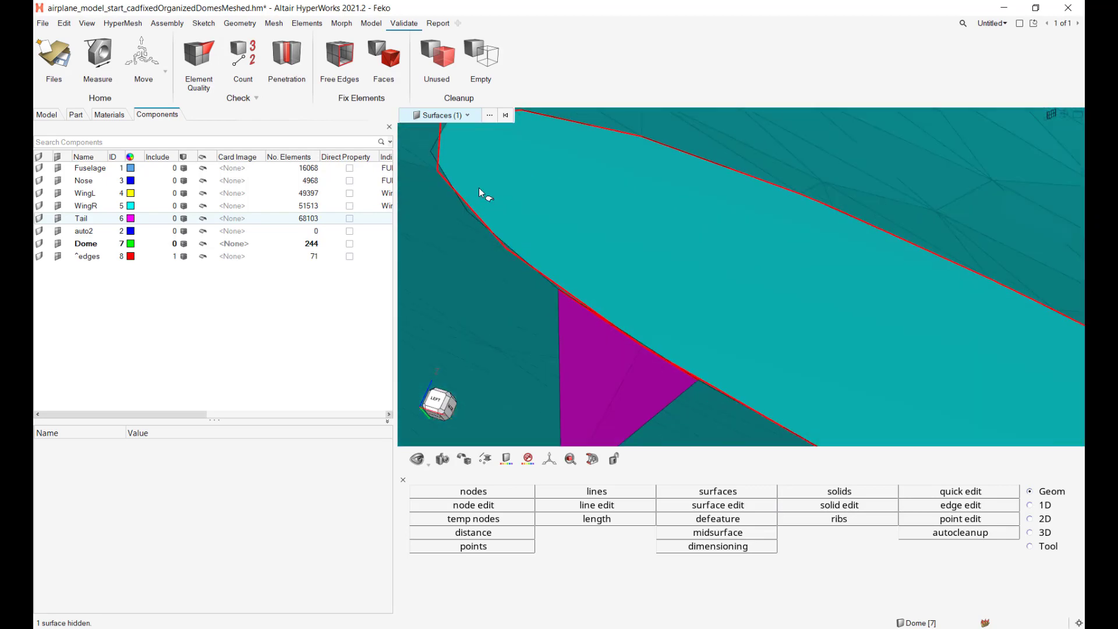
middle_click_drag(437, 163, 596, 207)
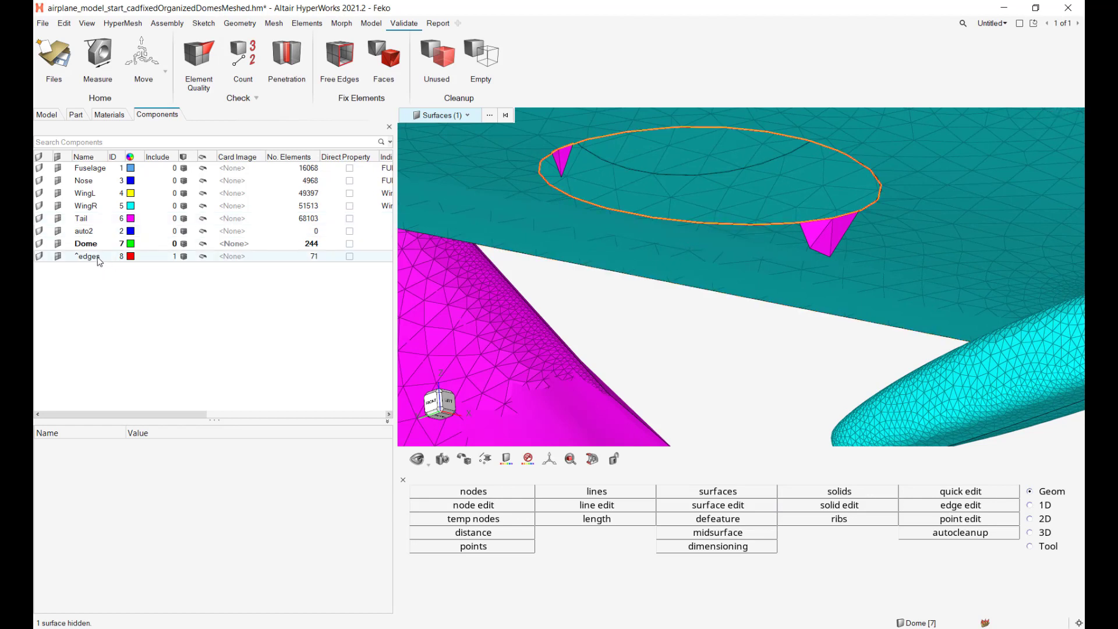
- Show all surfaces and elements again and inspect the dome's mesh along its rim
key("a")
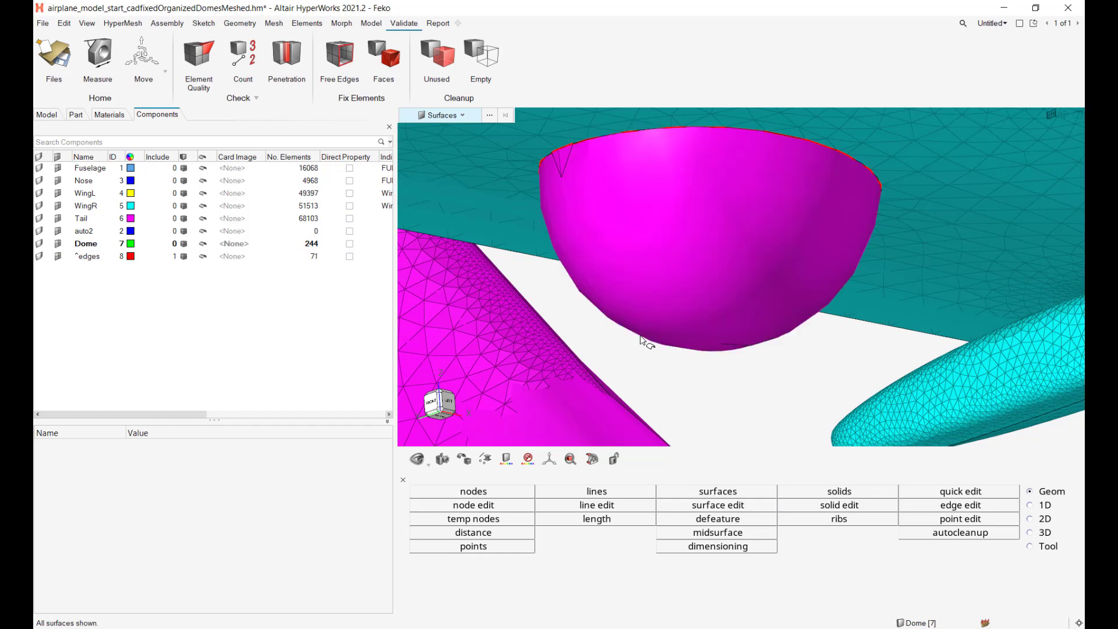
key("e")
key("a")
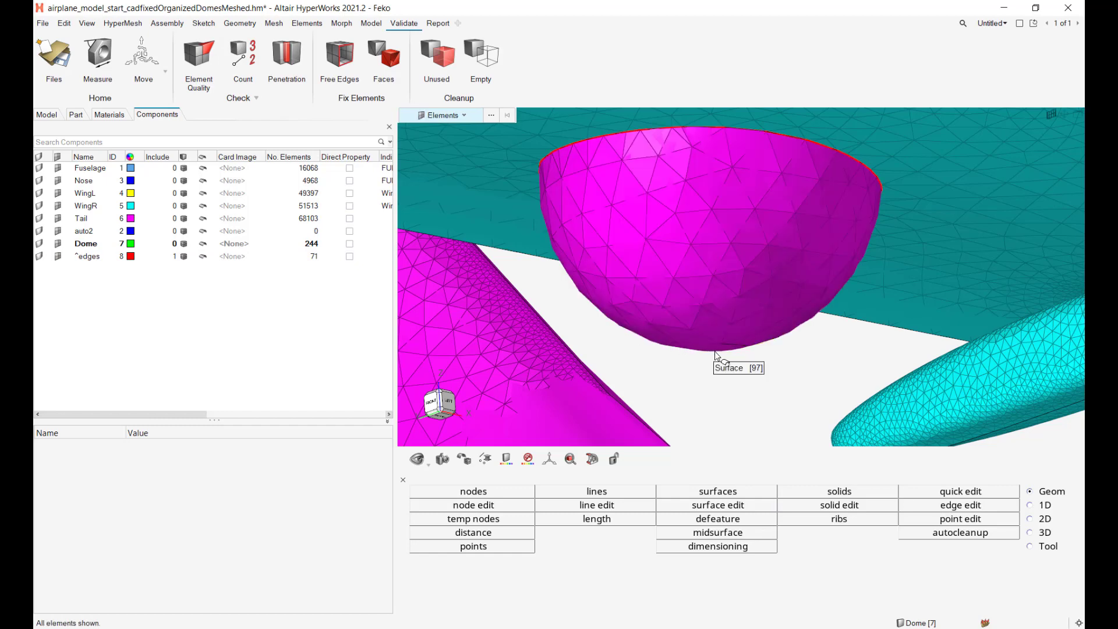
scroll(692, 131, "up", 5)
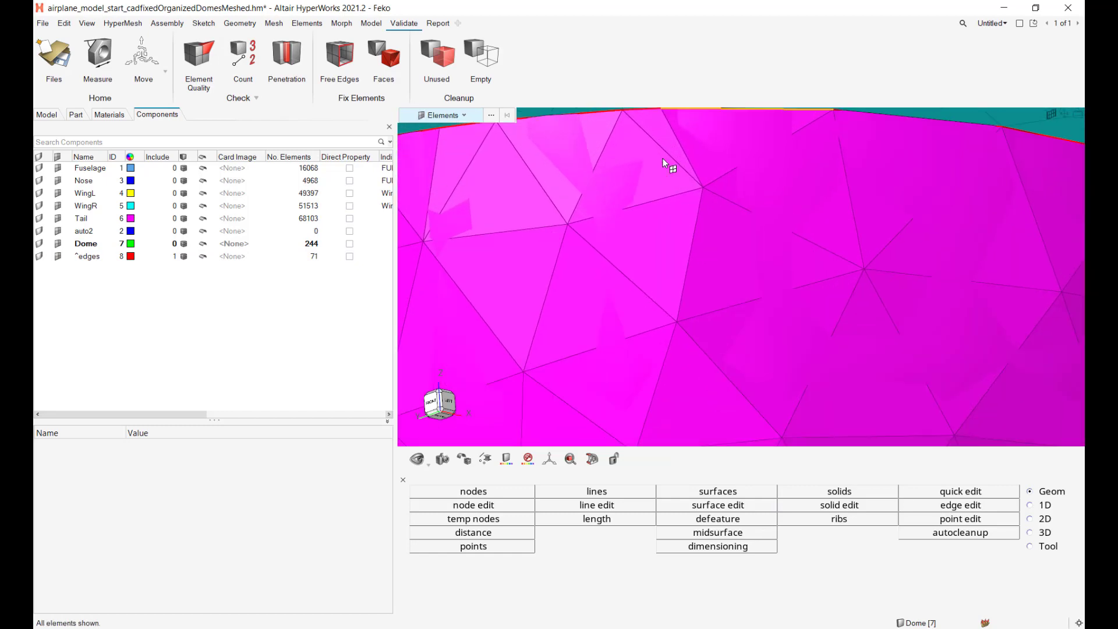
right_click_drag(662, 158, 690, 258)
scroll(679, 230, "up", 3)
scroll(680, 233, "down", 4)
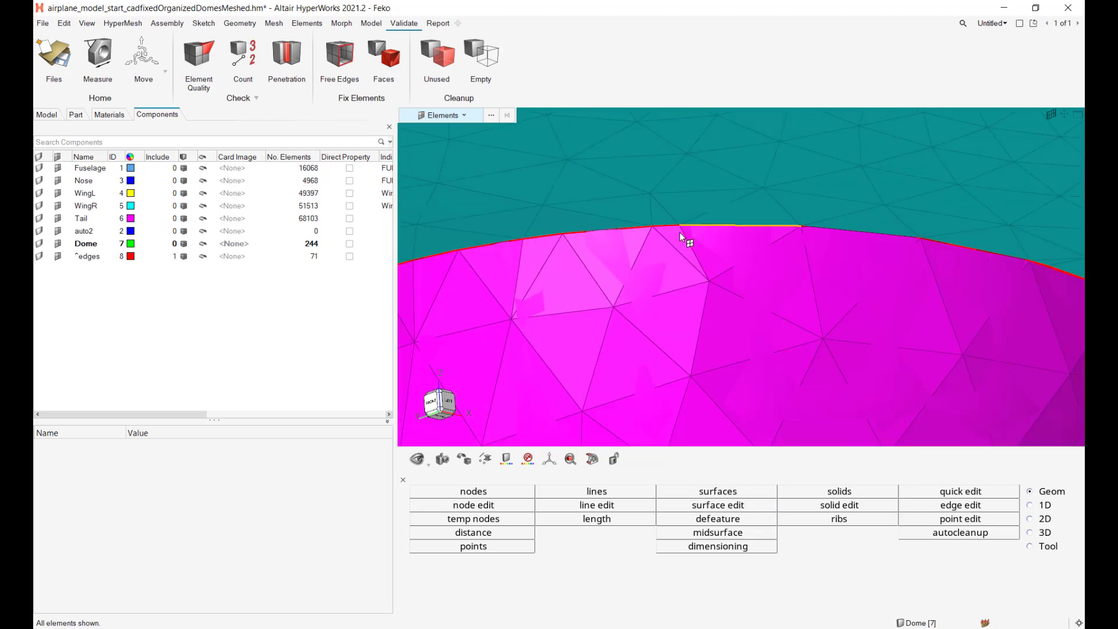
scroll(641, 303, "down", 5)
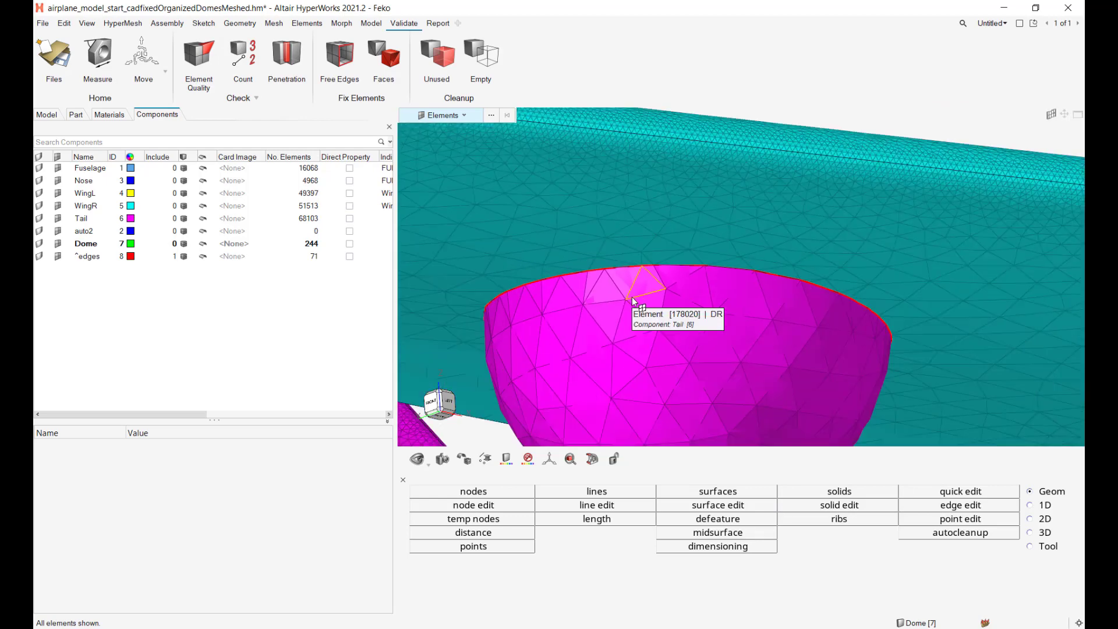
- Reopen the Free Edges check, view the properties of the ^edges component, and leave the check
scroll(668, 319, "down", 6)
middle_click_drag(669, 319, 724, 285)
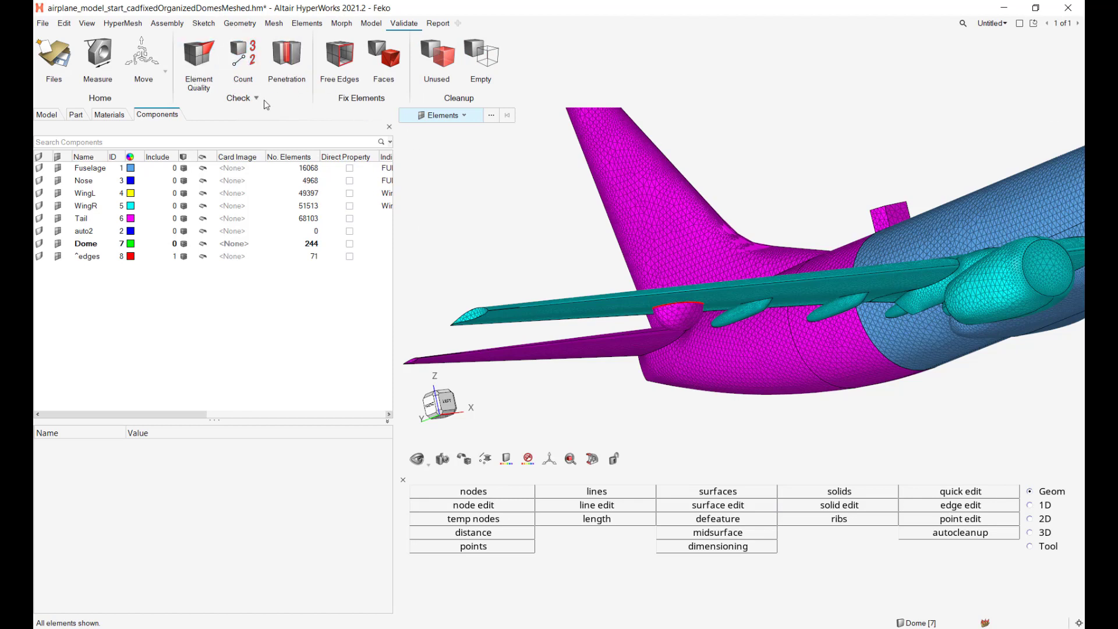
scroll(553, 218, "down", 3)
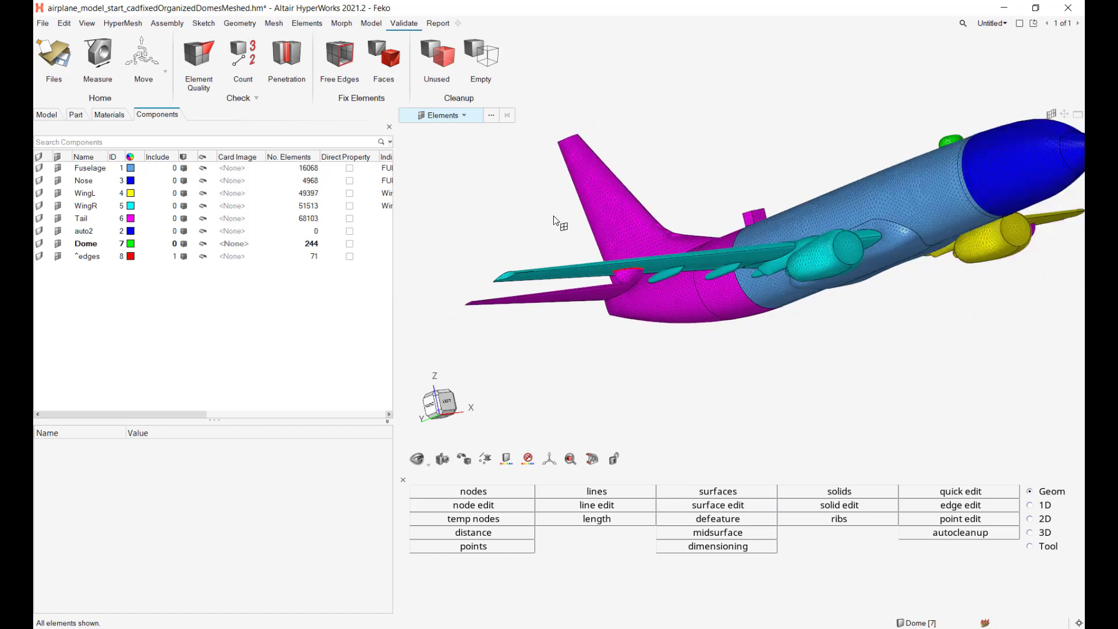
right_click_drag(619, 175, 560, 187)
middle_click_drag(560, 192, 634, 298)
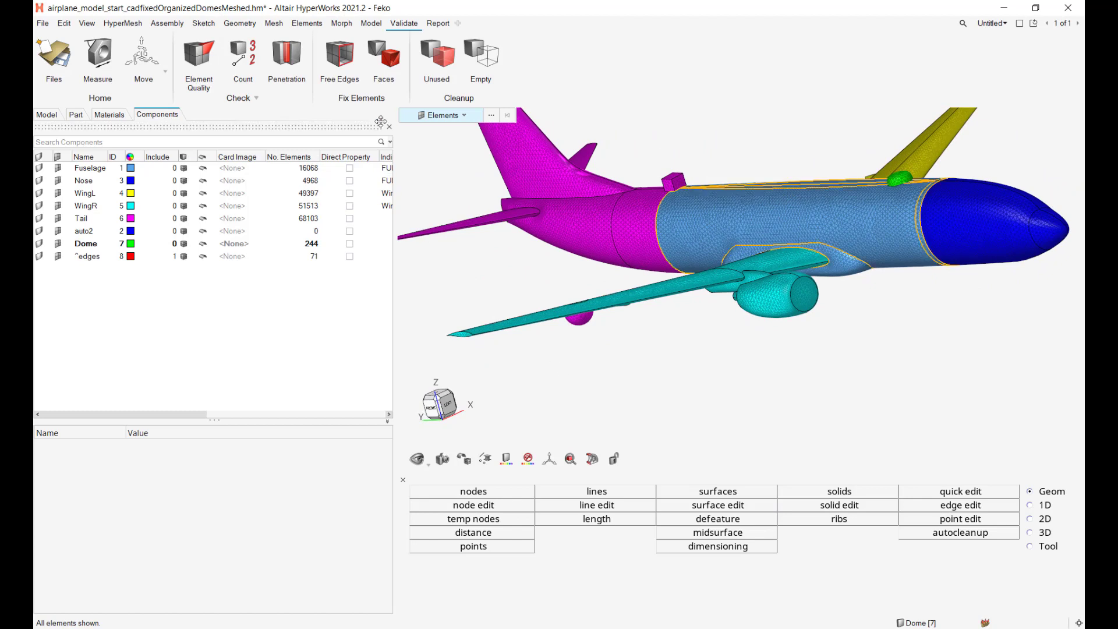
left_click(354, 73)
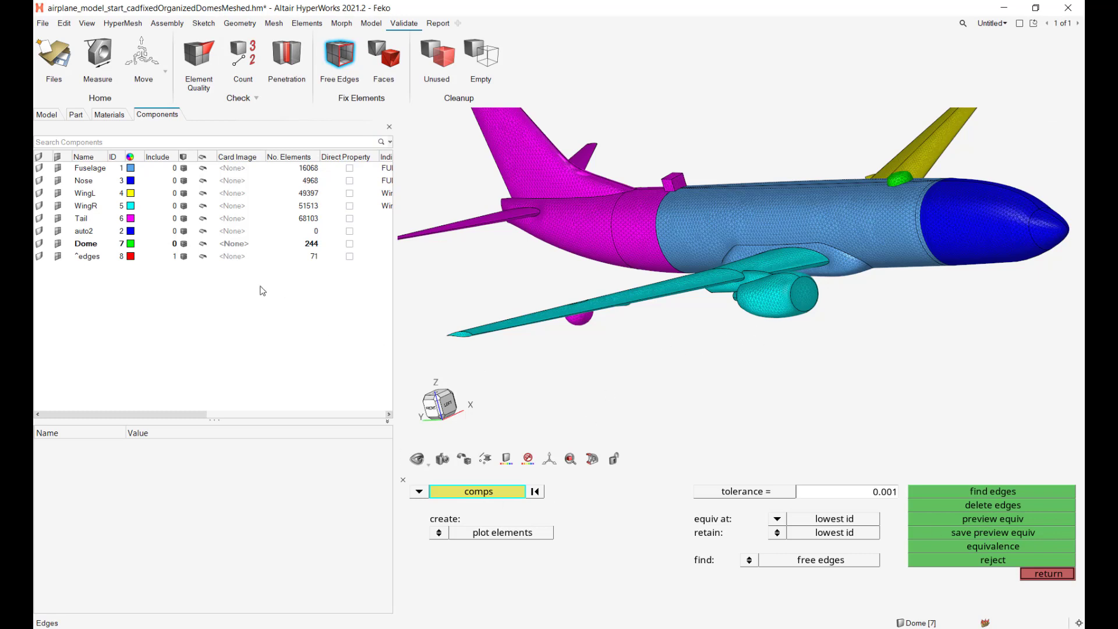
left_click(271, 257)
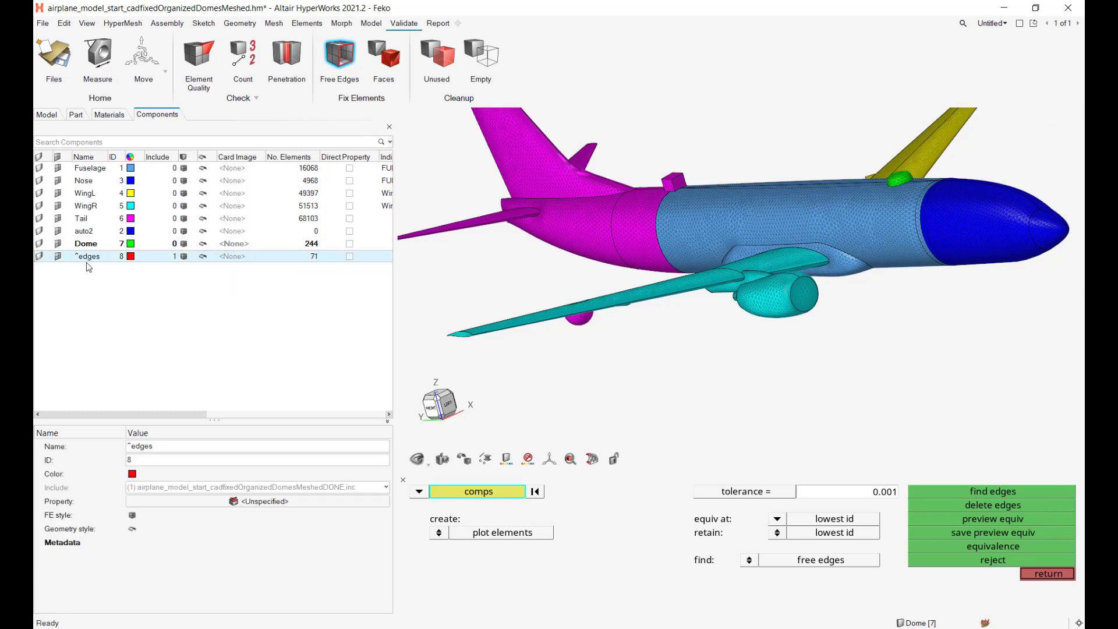
left_click(1053, 574)
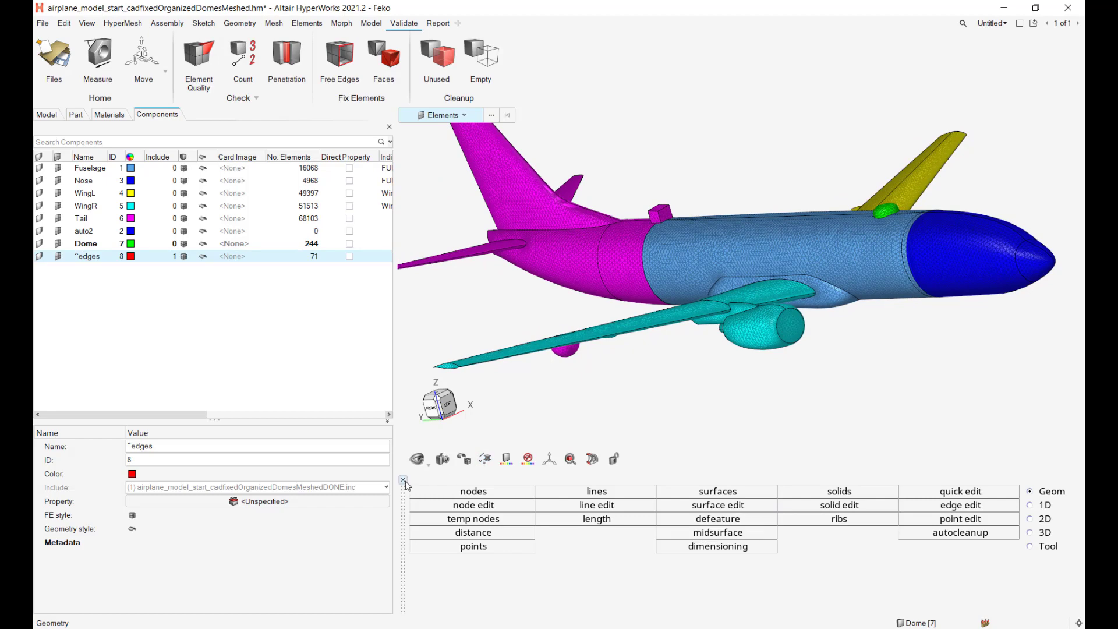
- Hide the geometry command area beneath the model and narrow the component browser to give the whole airplane more display space
left_click(403, 479)
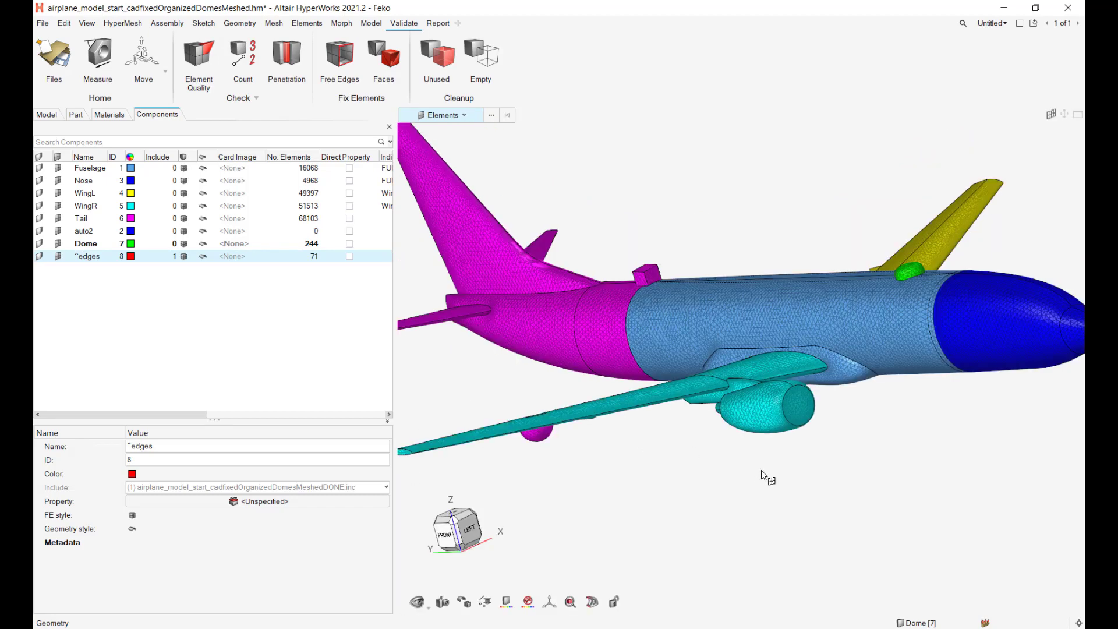
right_click_drag(818, 449, 806, 499)
middle_click_drag(908, 477, 884, 495)
right_click_drag(895, 490, 841, 496)
scroll(844, 501, "down", 3)
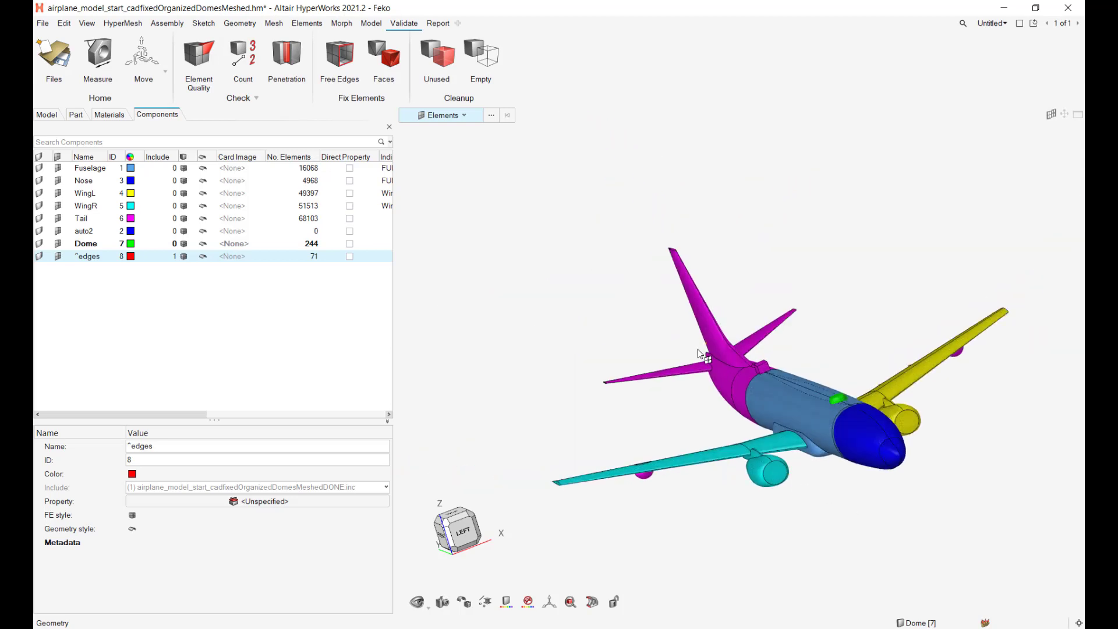
right_click_drag(640, 351, 566, 292)
scroll(569, 362, "up", 2)
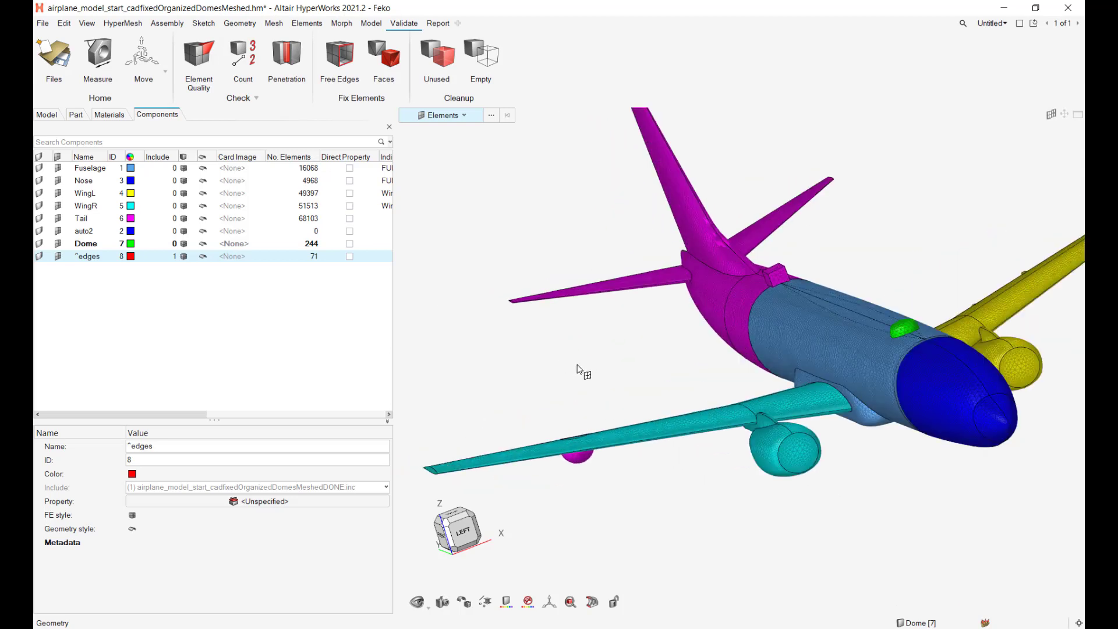
scroll(579, 367, "up", 2)
left_click_drag(391, 320, 295, 320)
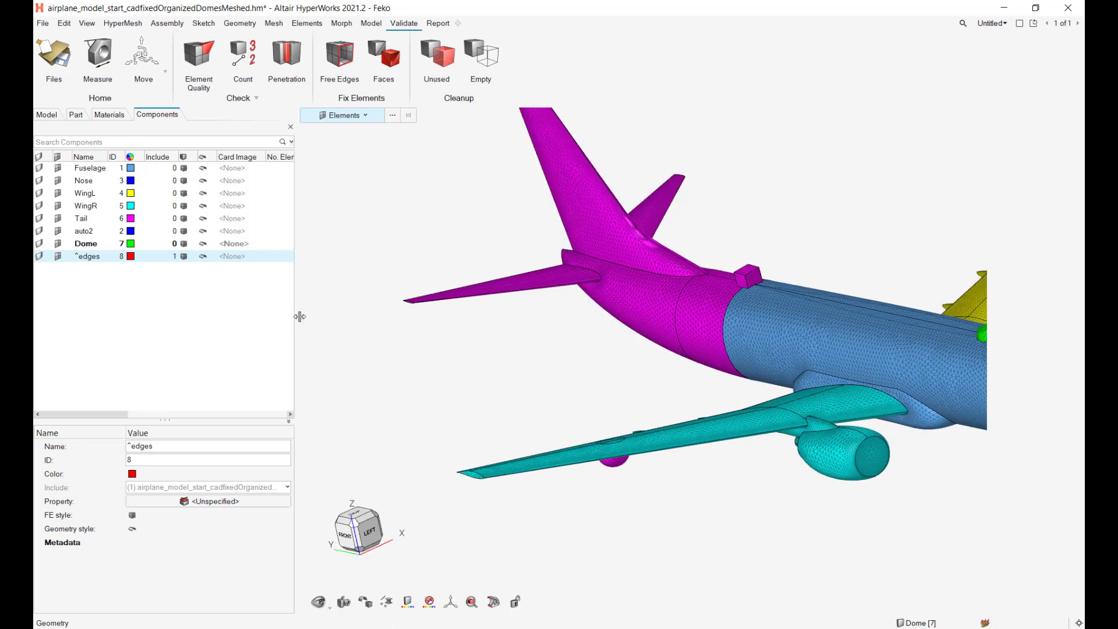
right_click_drag(679, 392, 542, 399)
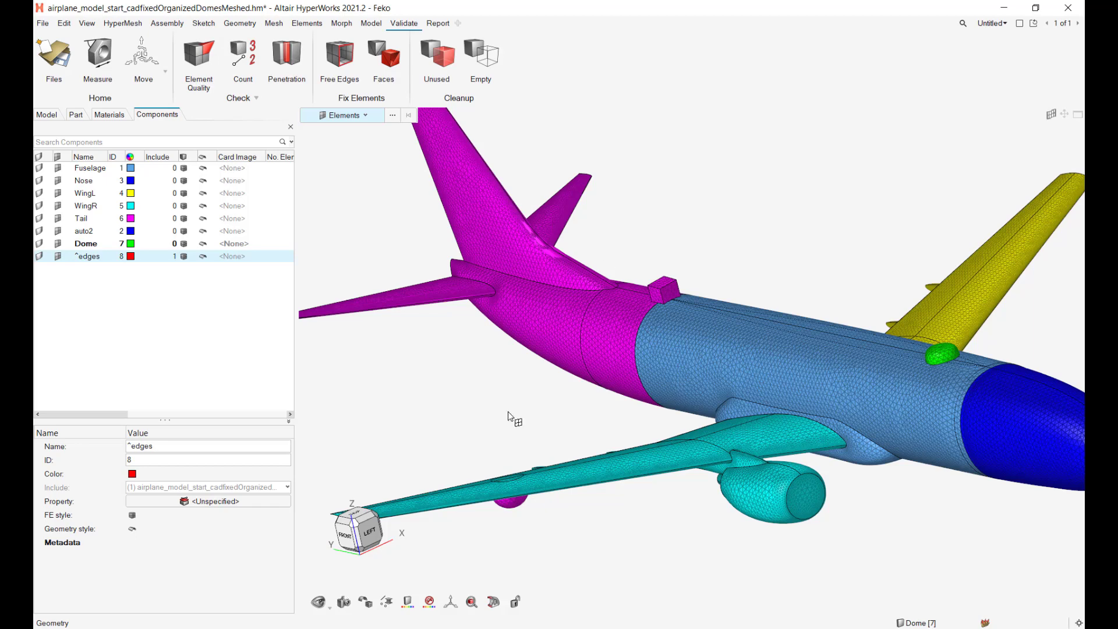
scroll(509, 416, "down", 2)
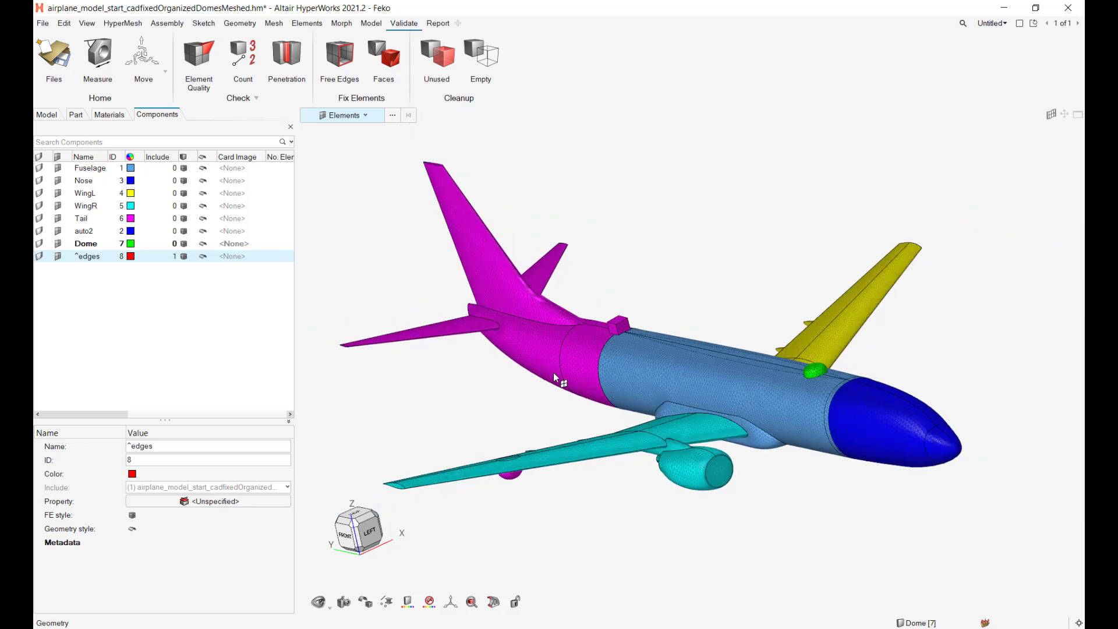